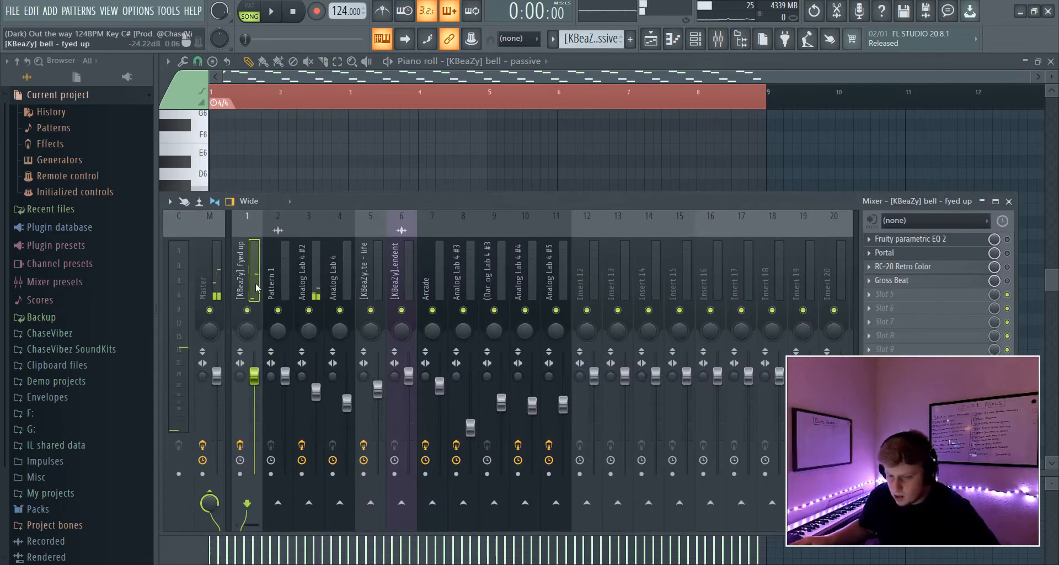
Open Portal, RC-20 Retro Color and Gross Beat on the bell mixer track and enable these effects
left_click(959, 256)
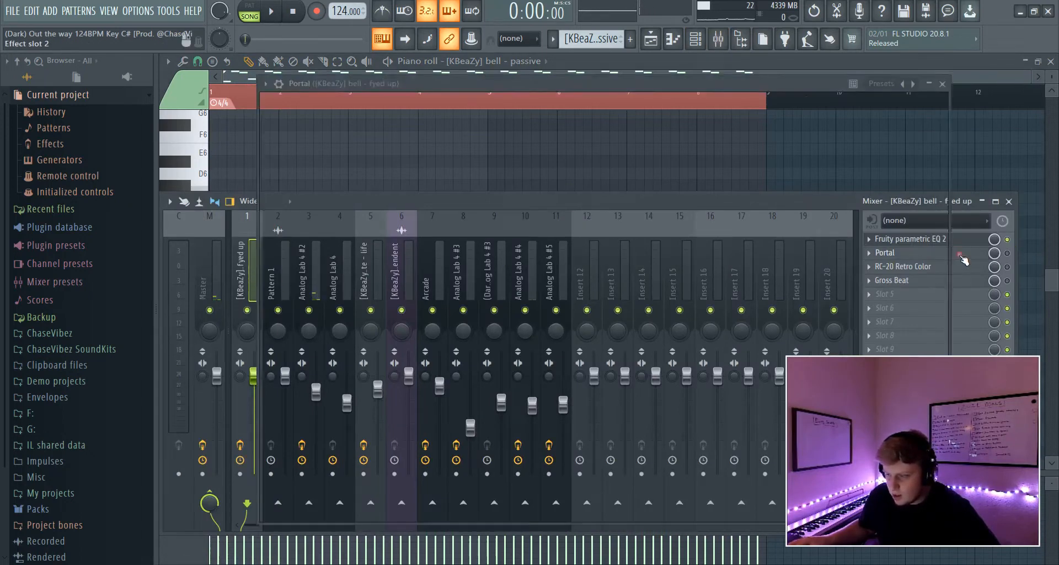
left_click(1017, 258)
left_click(938, 266)
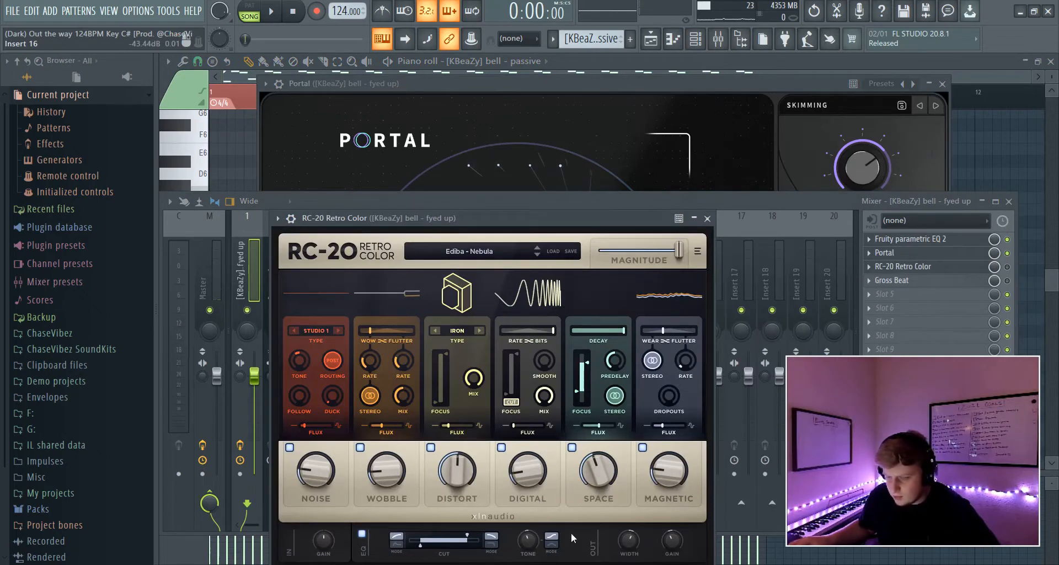
left_click(1008, 268)
left_click(958, 283)
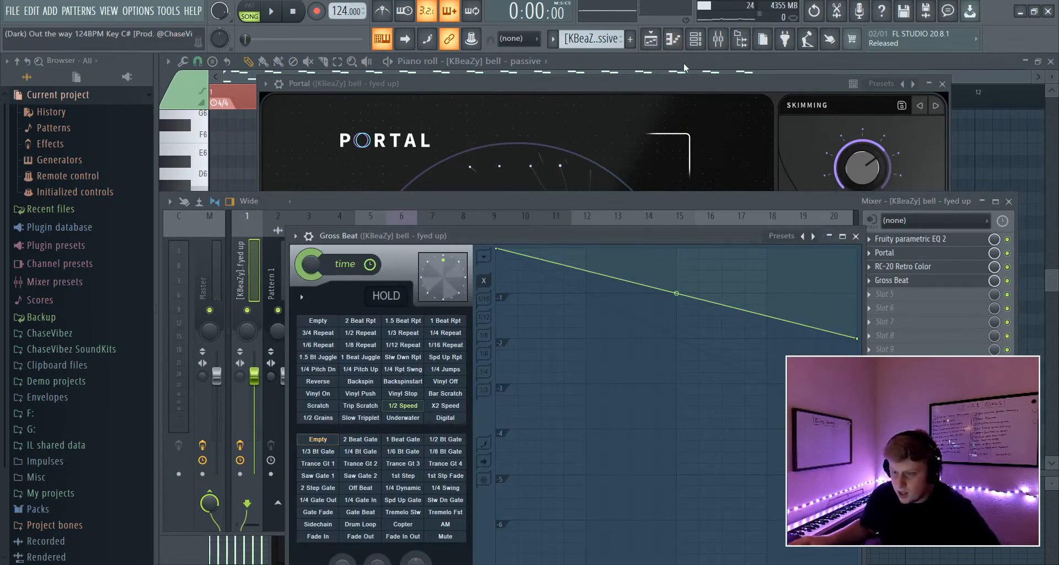
Mute the bell channel in the channel rack and return to the playlist
left_click(651, 38)
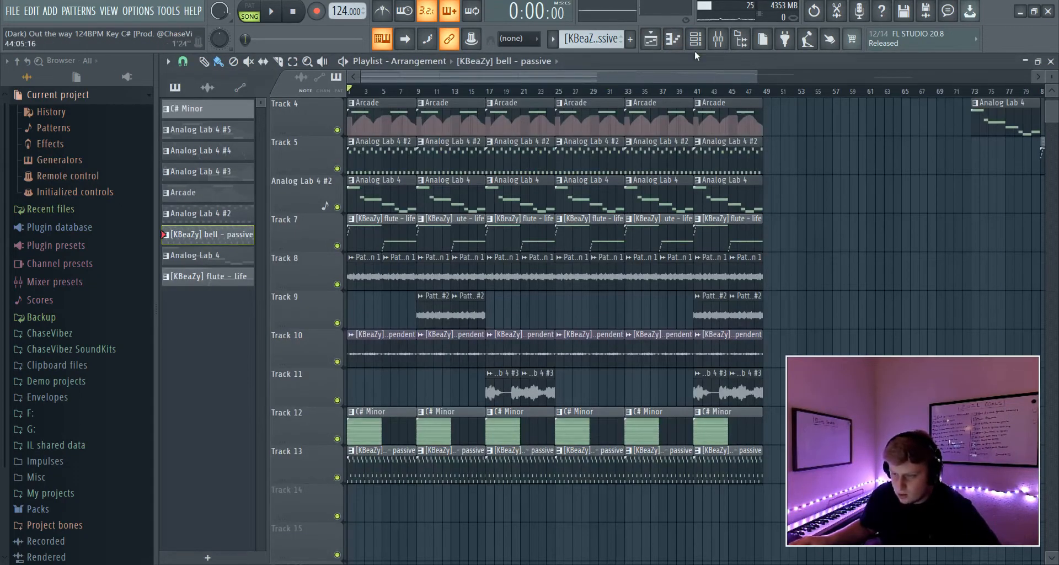
left_click(695, 40)
right_click(248, 340)
left_click(248, 344)
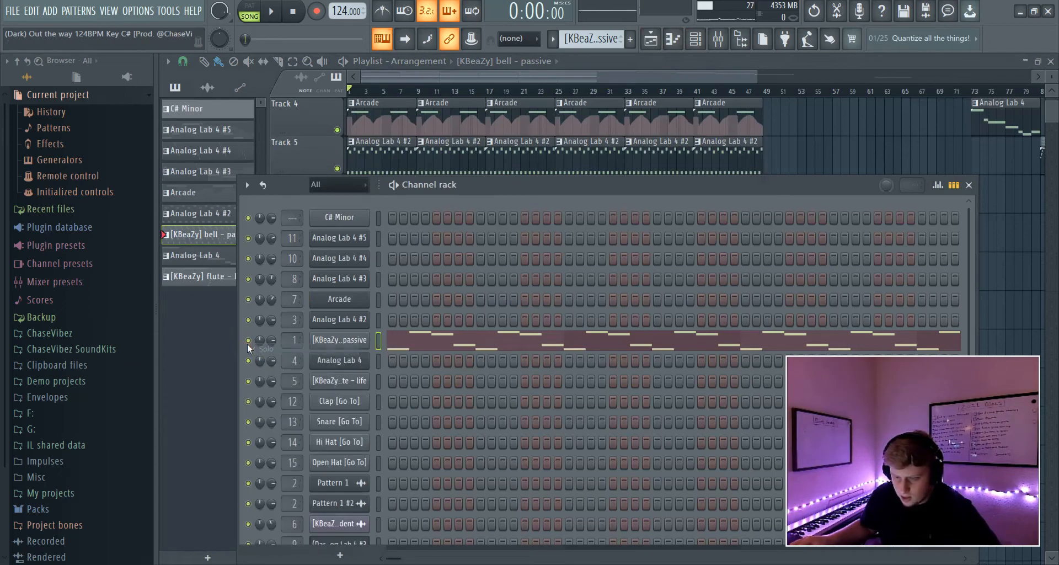
key("F6")
Mute Track 13 with the bell pattern and Track 12 with the C# Minor pattern in the playlist
scroll(380, 486, "down", 2)
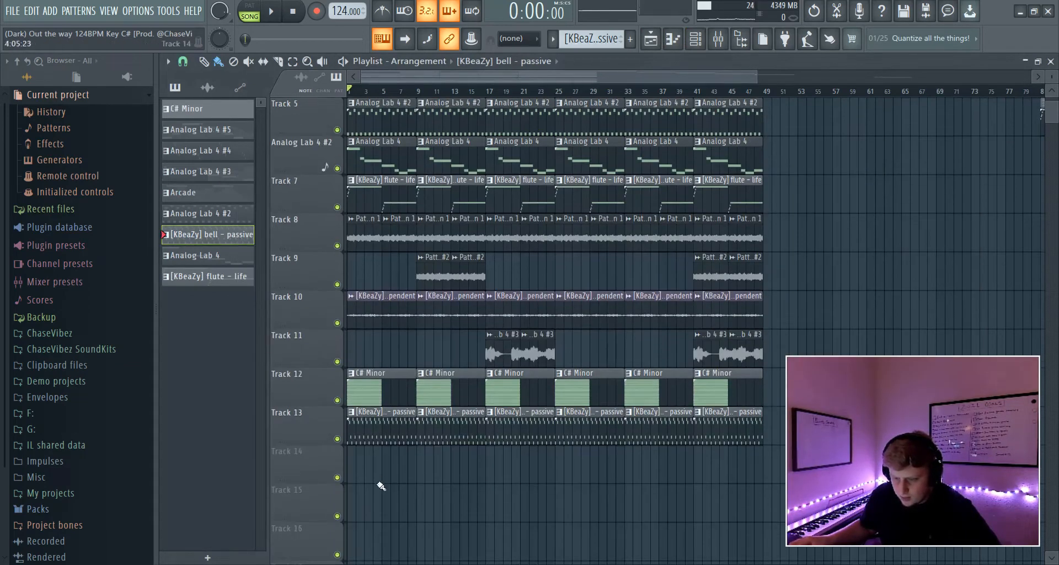
left_click(338, 439)
left_click(337, 401)
Open the sample settings of the Pattern 1 audio clip on Track 8 to view its stretched waveform
double_click(363, 238)
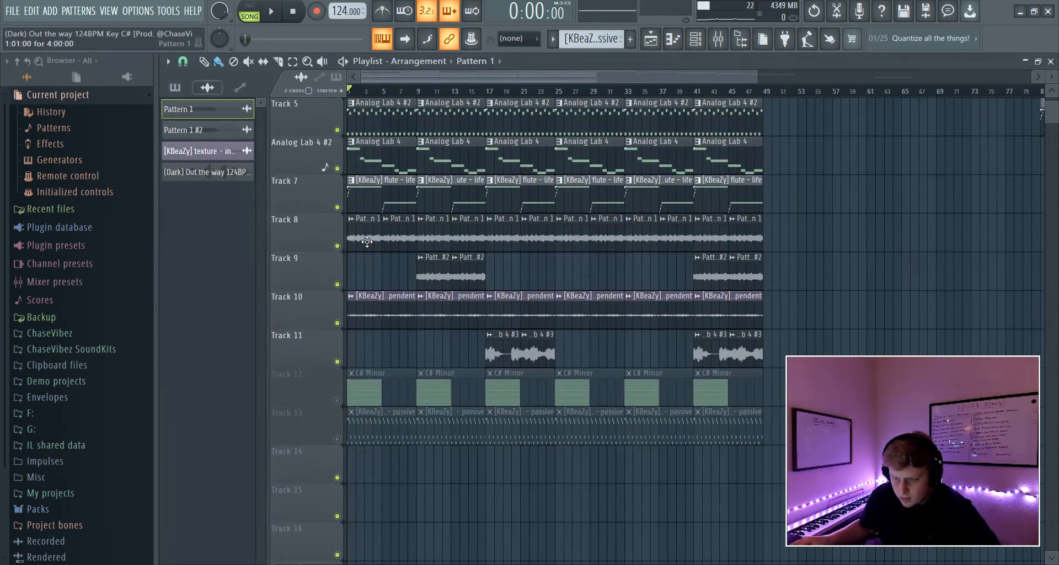
left_click_drag(462, 227, 642, 154)
right_click(349, 272)
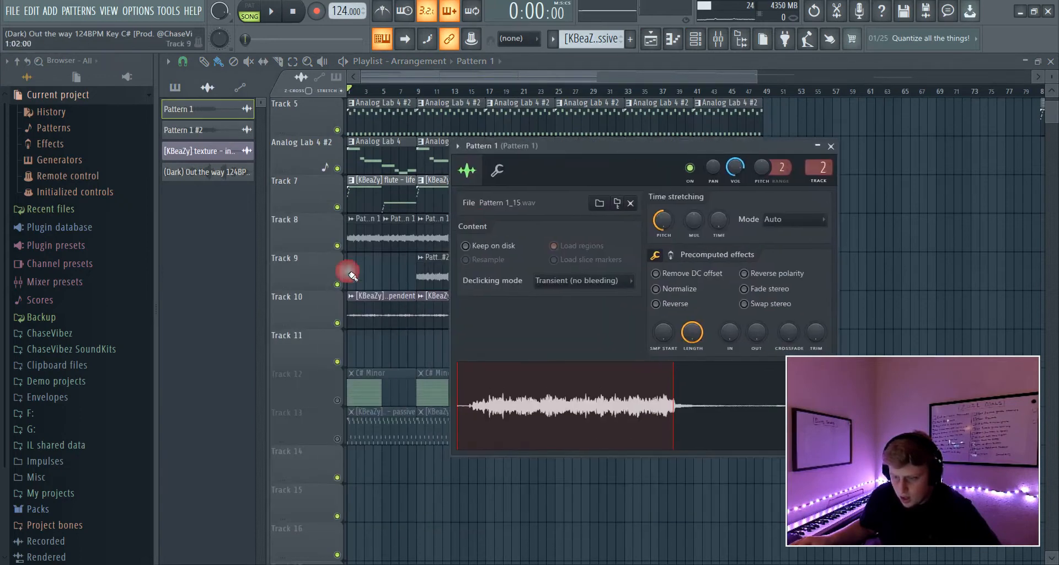
Solo Track 8 in the playlist and play it back while viewing the Pattern 1 mixer track
right_click(338, 245)
key("space")
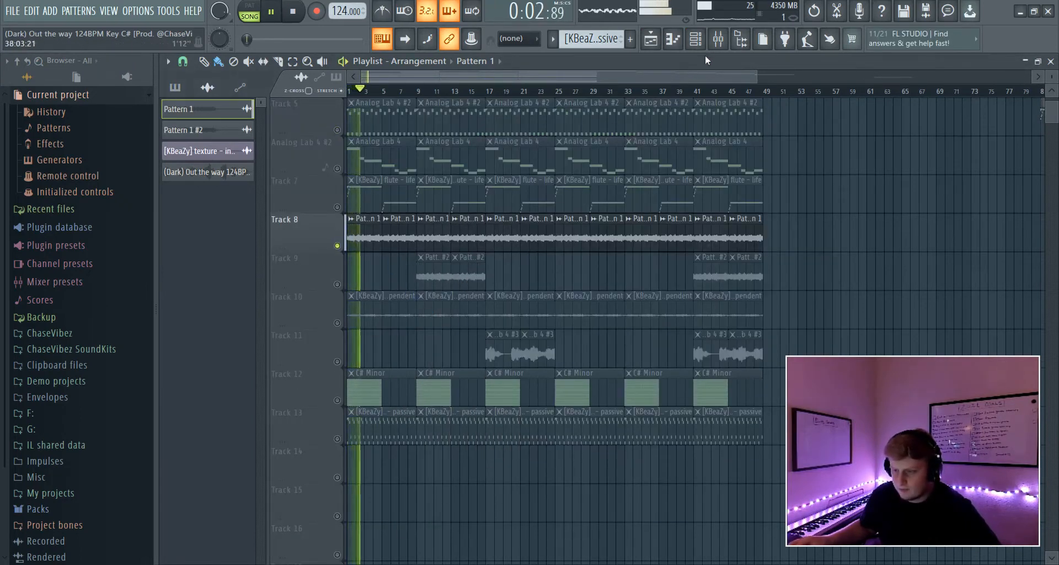
left_click(717, 40)
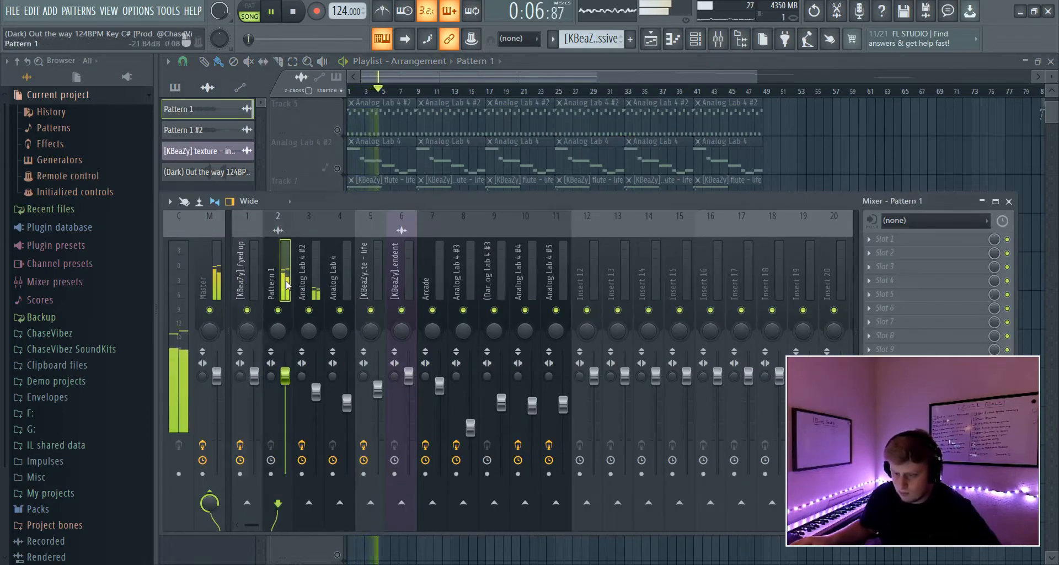
key("space")
key("F9")
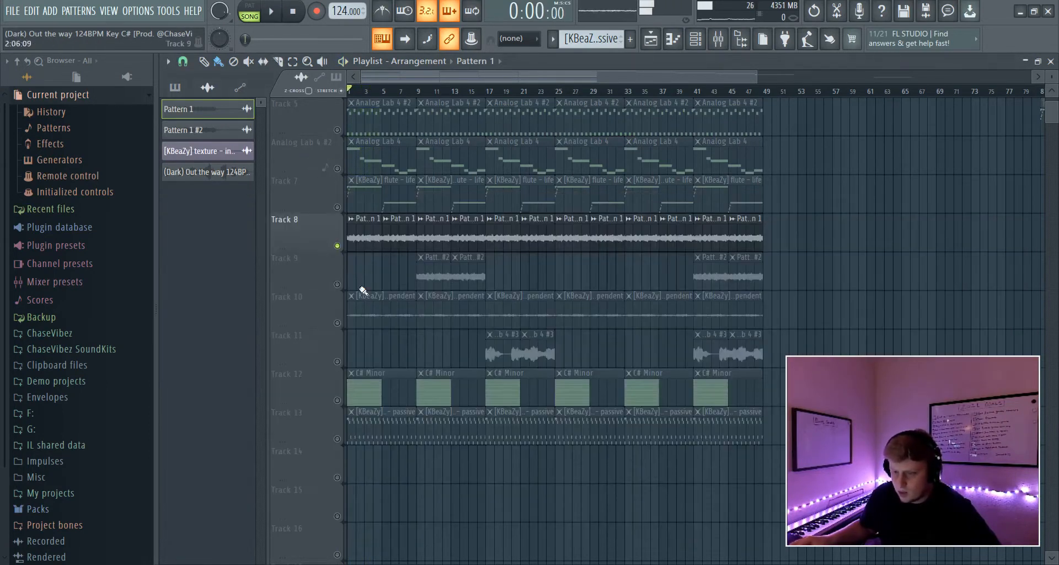
Unmute the playlist track holding the Analog Lab 4 pattern and open the channel rack
left_click(336, 175)
scroll(405, 237, "up", 3)
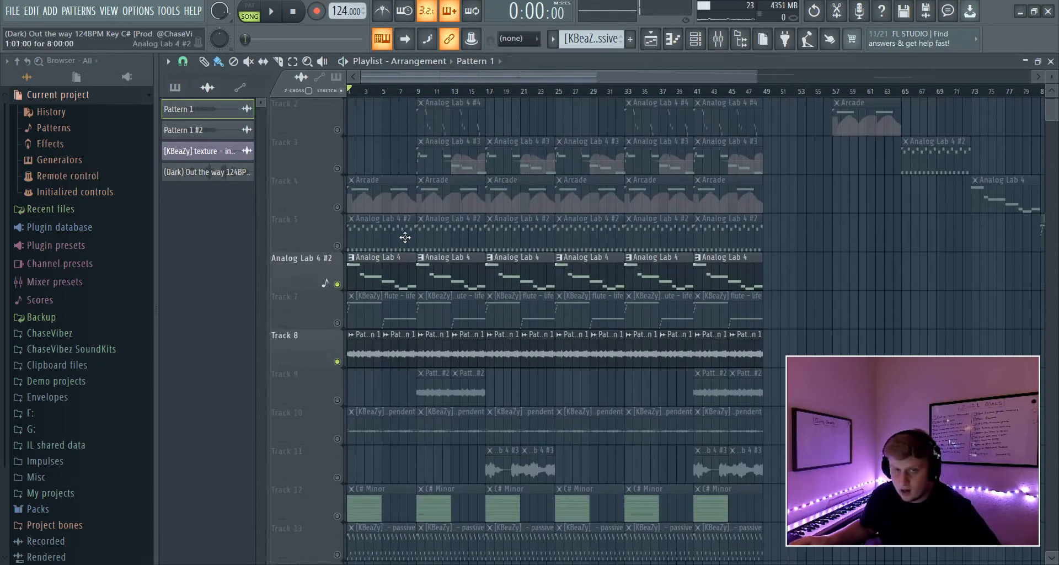
left_click(700, 44)
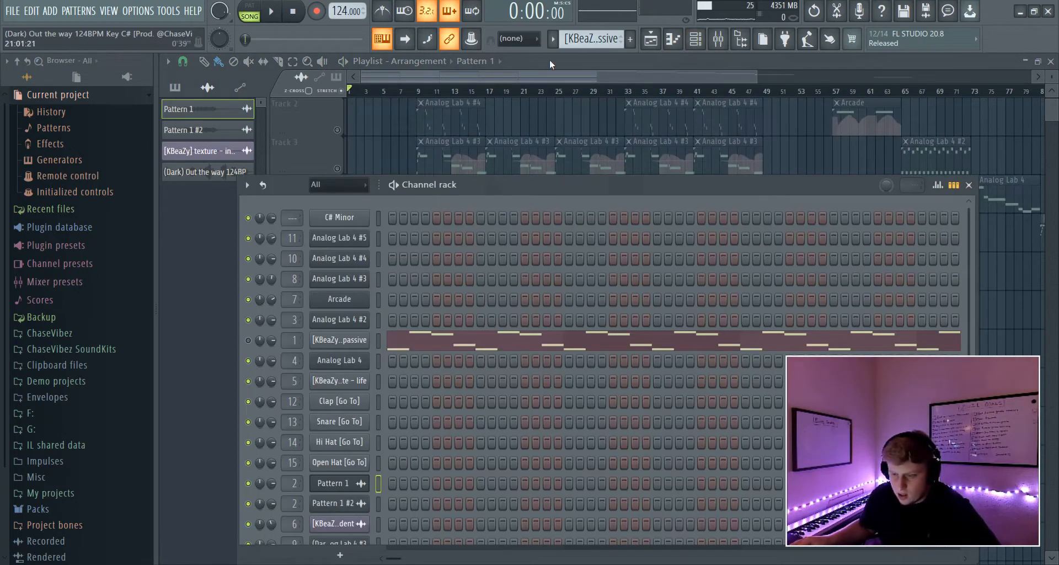
Inspect the presets loaded in the Analog Lab 4 #5 and Analog Lab 4 instruments, selecting each matching pattern
scroll(590, 40, "up", 5)
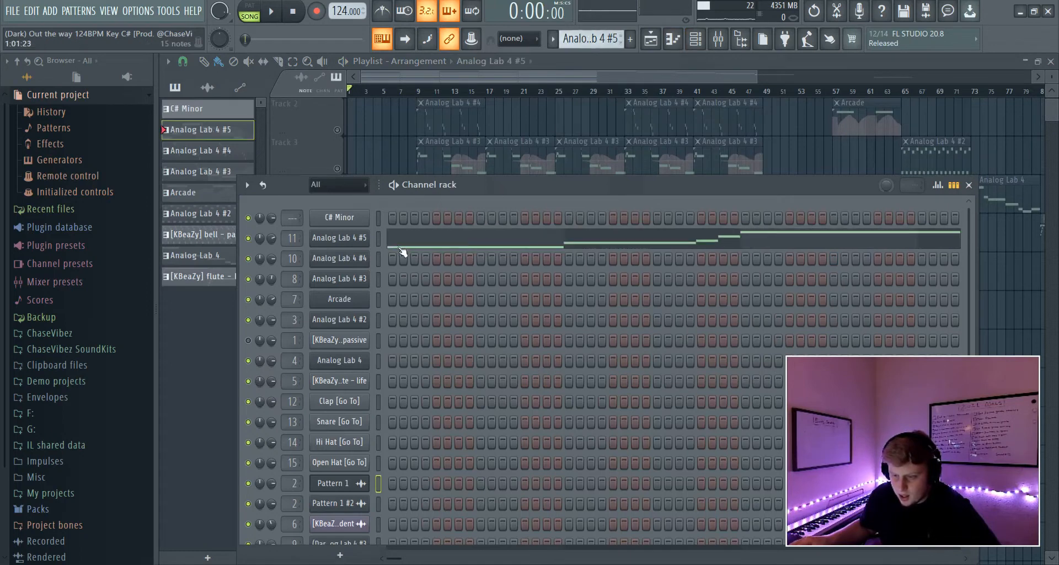
left_click(350, 239)
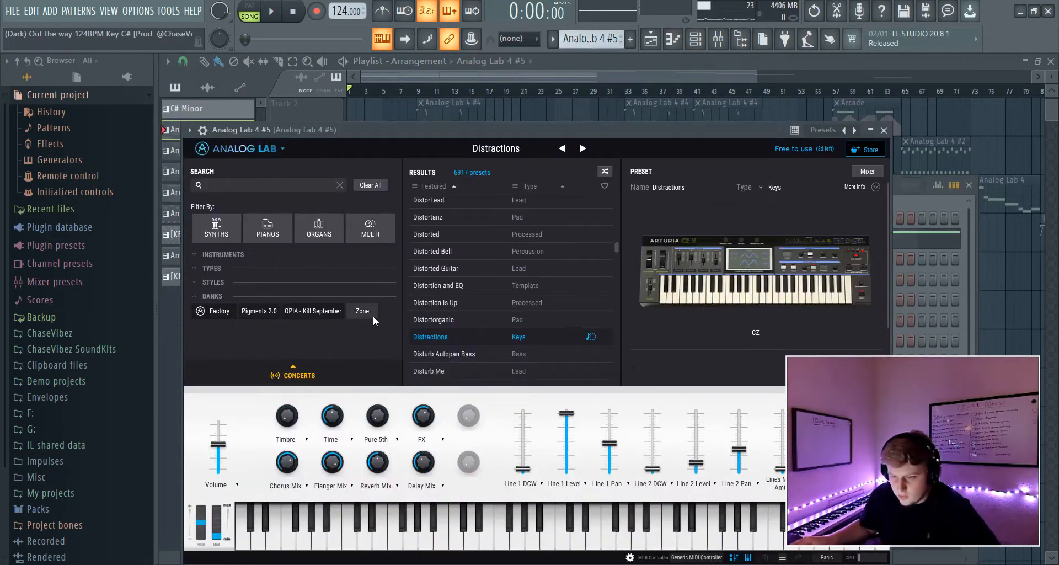
left_click(951, 201)
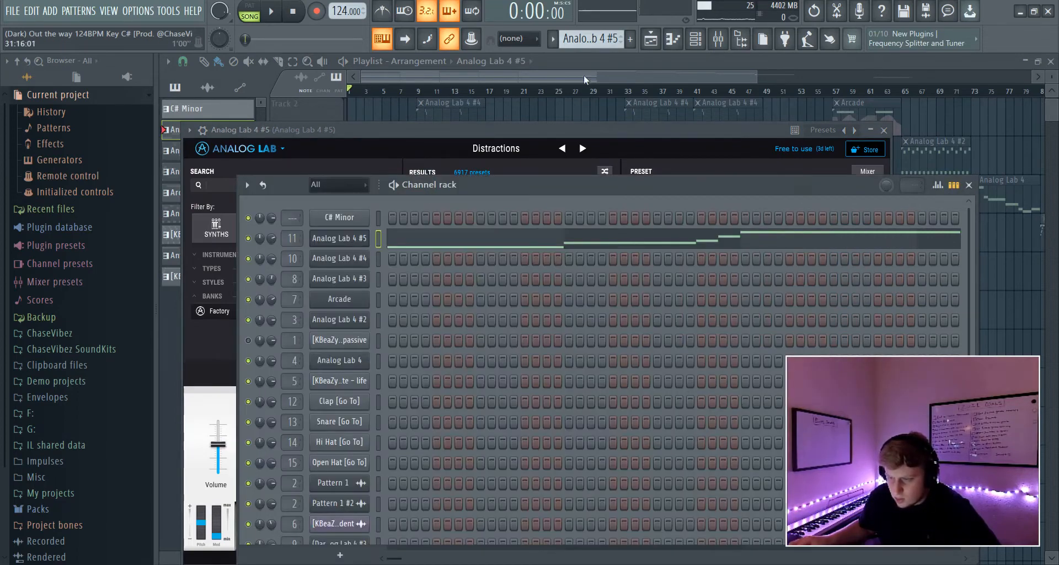
scroll(590, 40, "down", 6)
left_click(339, 361)
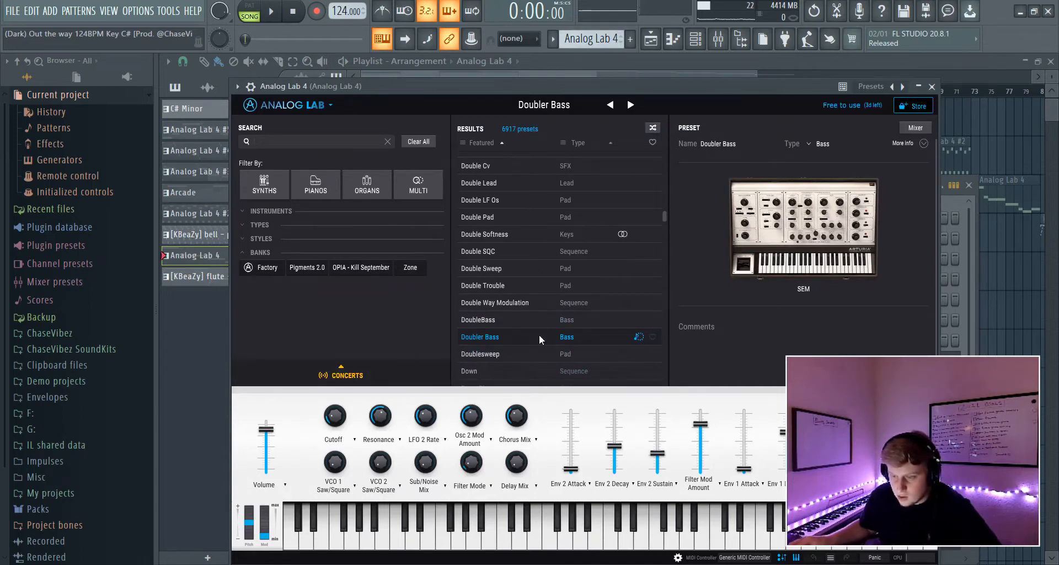
Show the Analog Lab 4 bass notes in the piano roll and play them with the Pattern 1 audio
left_click(696, 39)
left_click(502, 361)
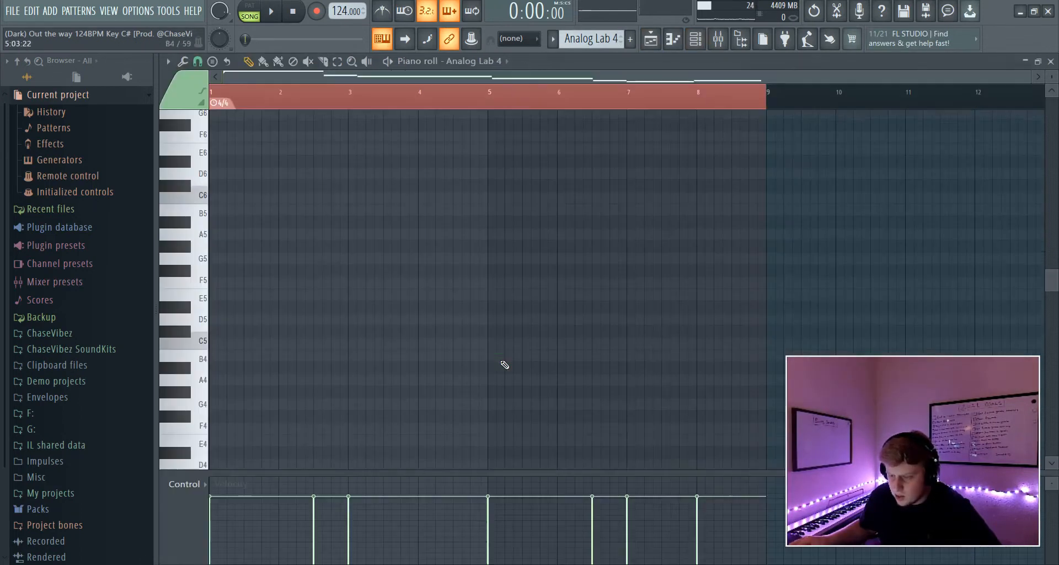
key("space")
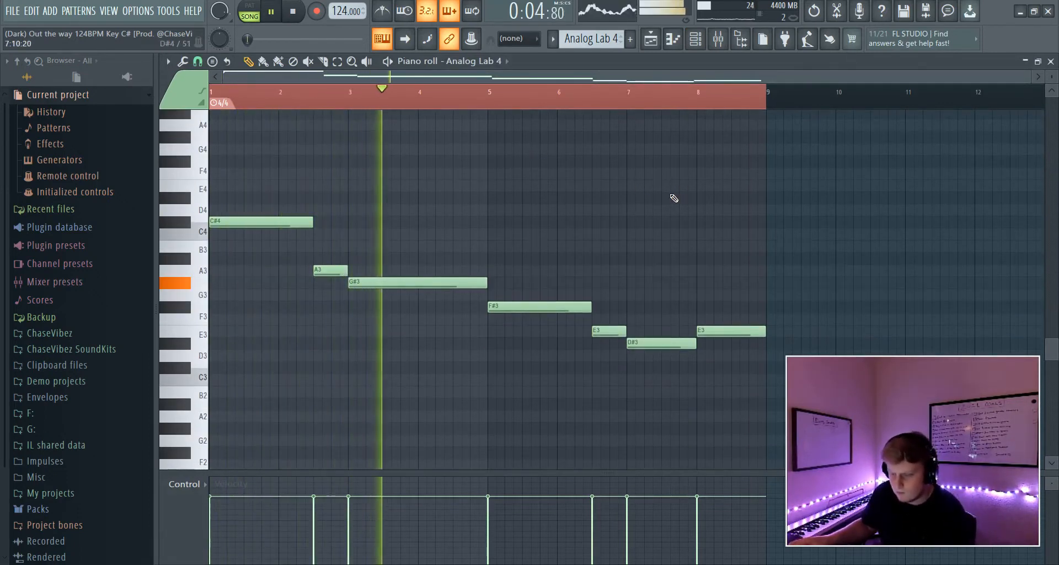
scroll(674, 198, "up", 1)
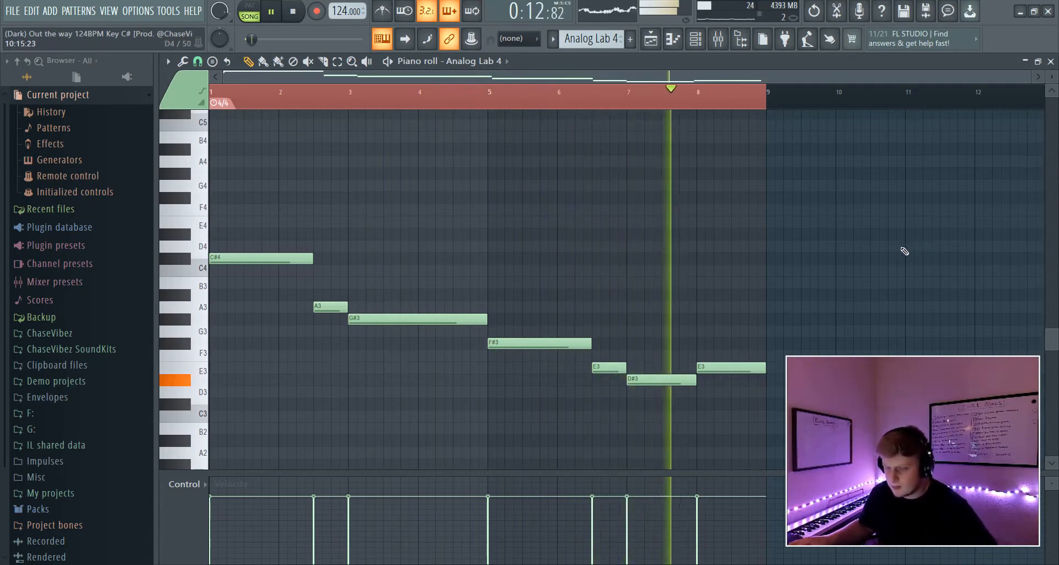
key("space")
Unmute Track 5 in the playlist and open its Analog Lab 4 #2 pattern in the piano roll
left_click(650, 40)
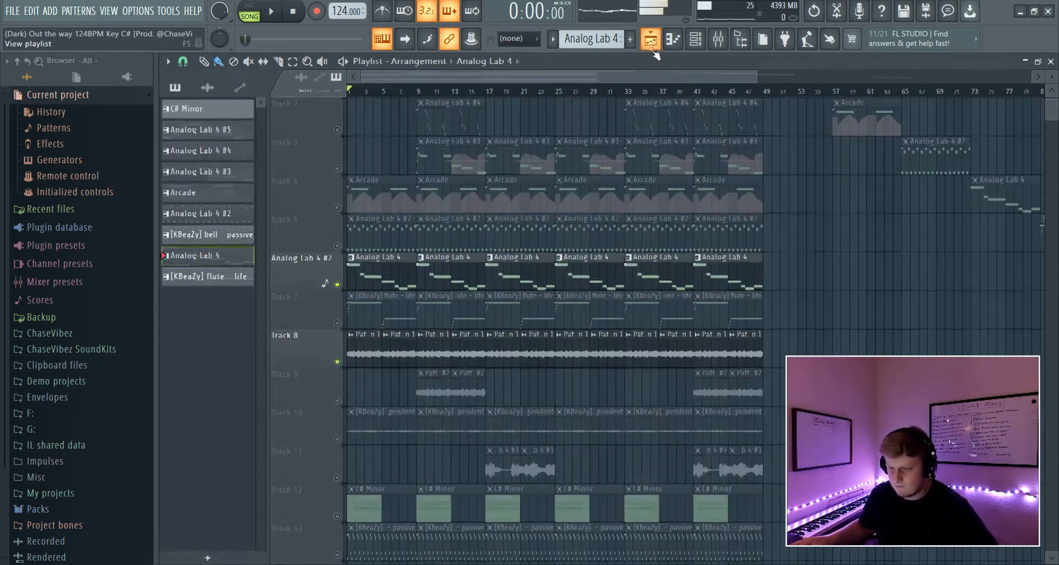
left_click(336, 247)
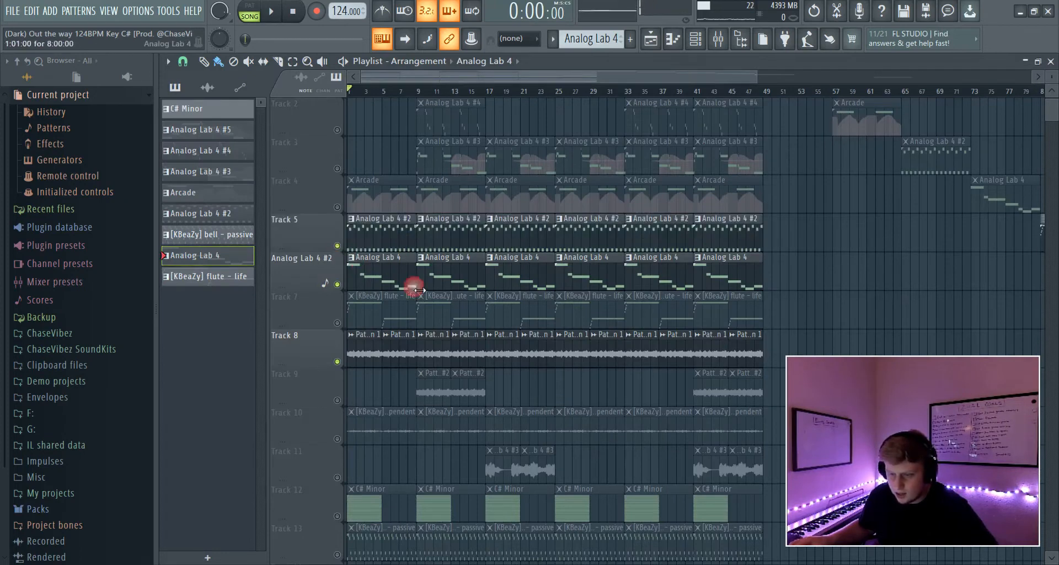
double_click(384, 241)
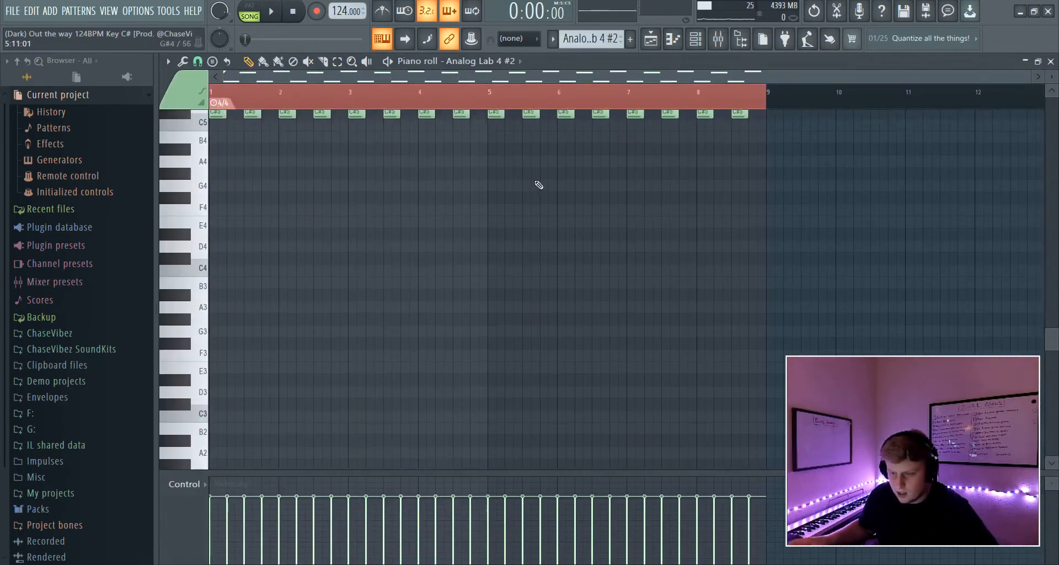
Play the arrangement with the Analog Lab 4 #2 mixer track's effects still bypassed
left_click(691, 52)
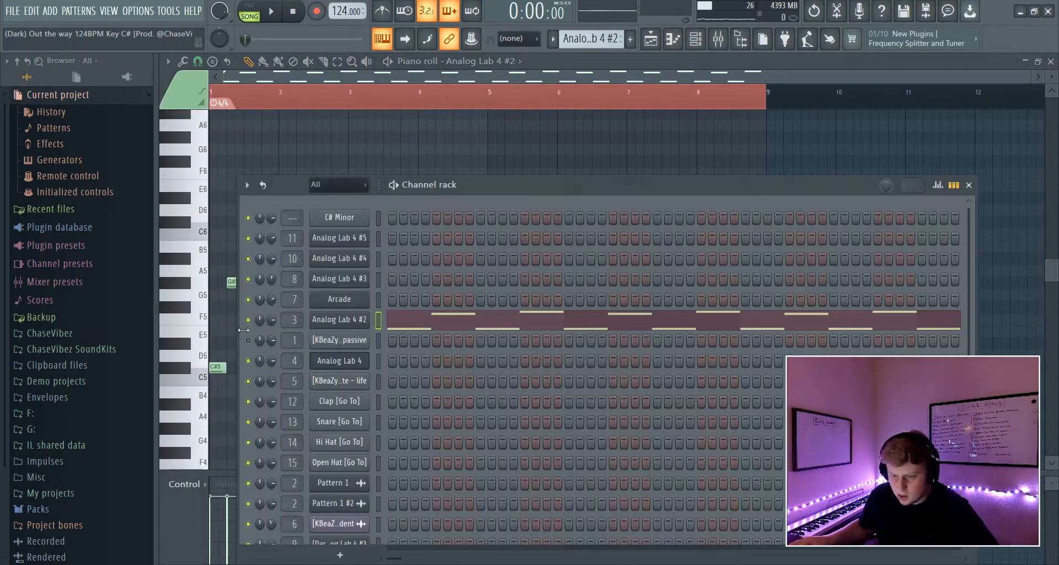
key("F9")
key("space")
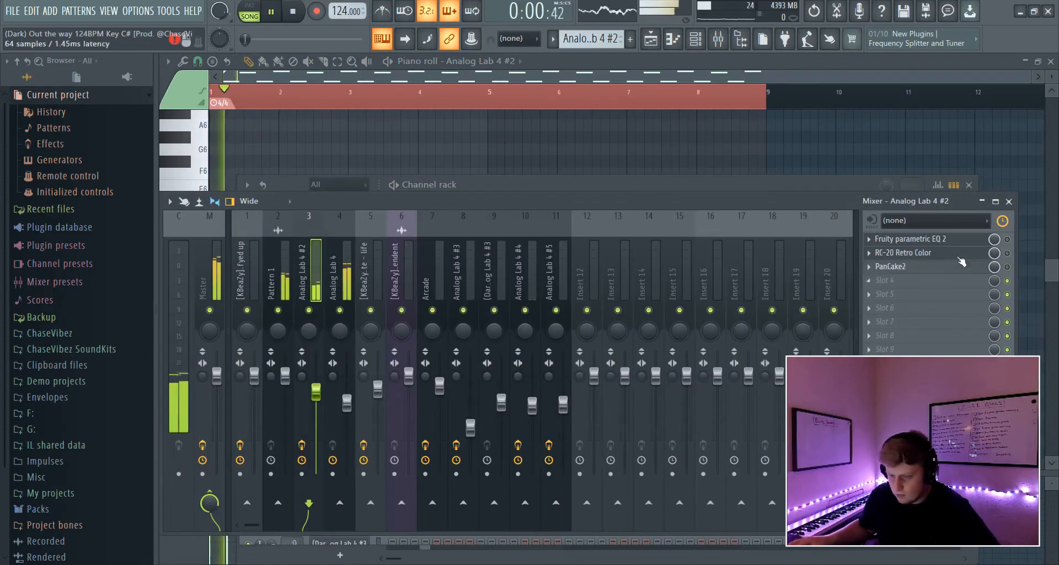
left_click(574, 165)
key("space")
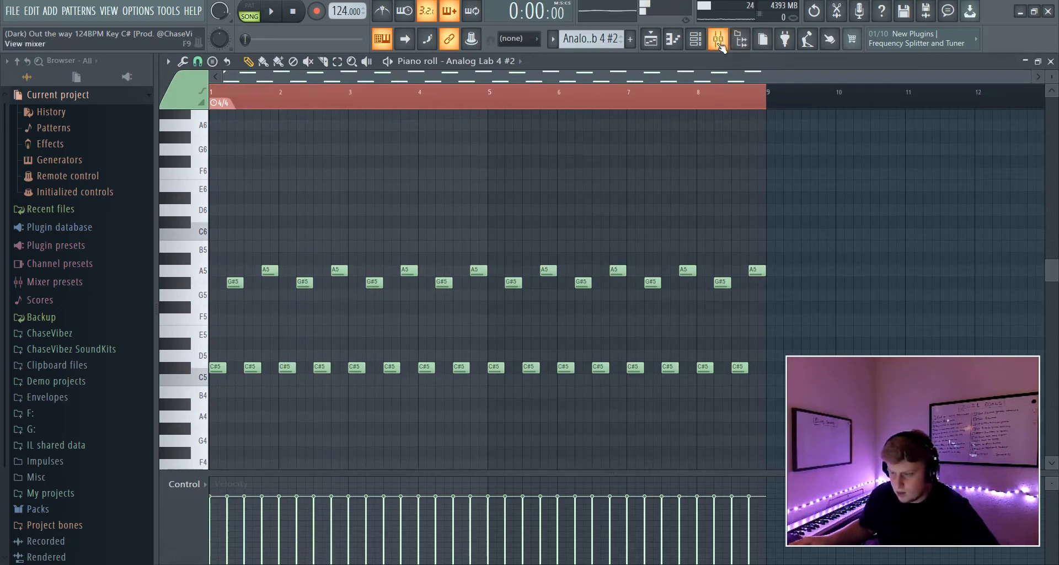
Open and enable Fruity parametric EQ 2 and RC-20 Retro Color on the Analog Lab 4 #2 mixer track
key("F9")
left_click(955, 244)
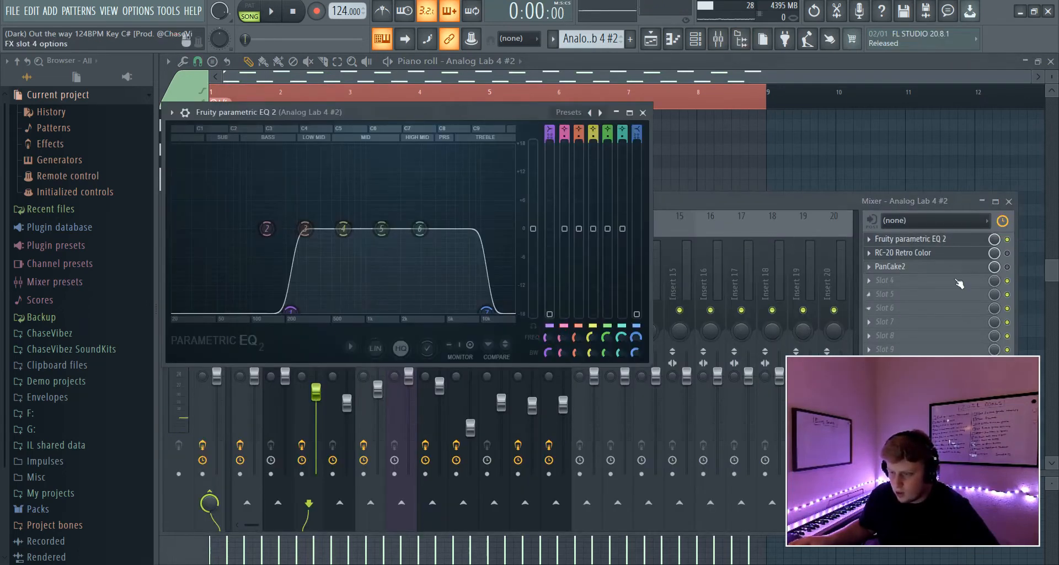
left_click(956, 254)
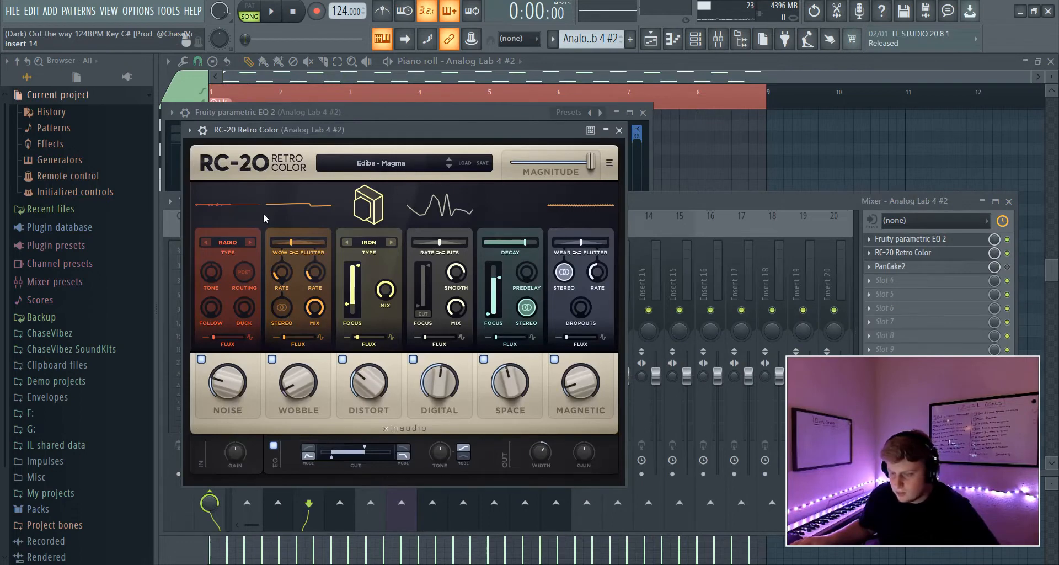
left_click(904, 253)
Enable PanCake2 on the Analog Lab 4 #2 mixer track, view its panning curve and close its window
left_click(919, 266)
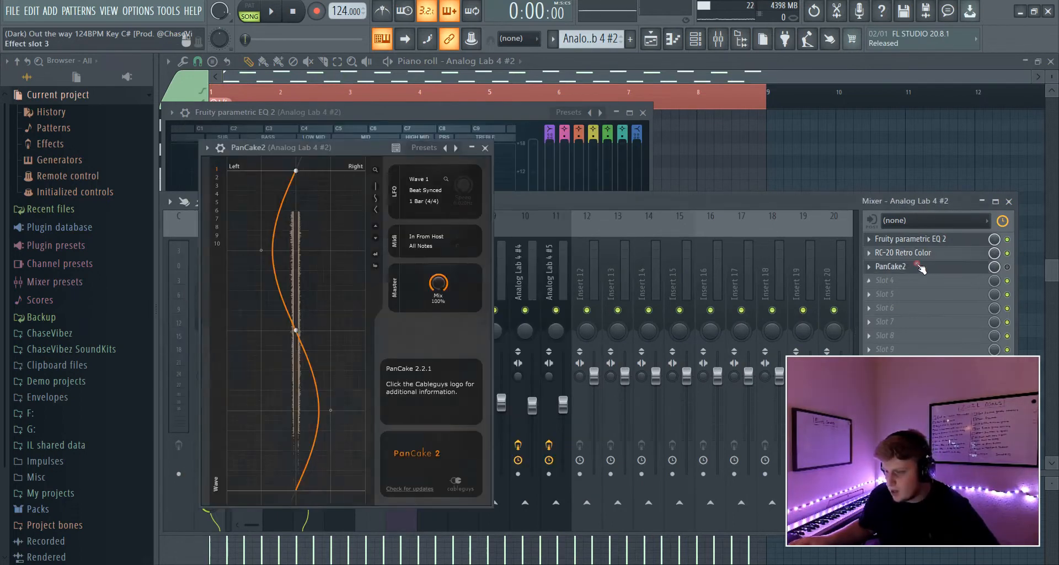
left_click(1007, 268)
left_click(955, 268)
left_click(954, 268)
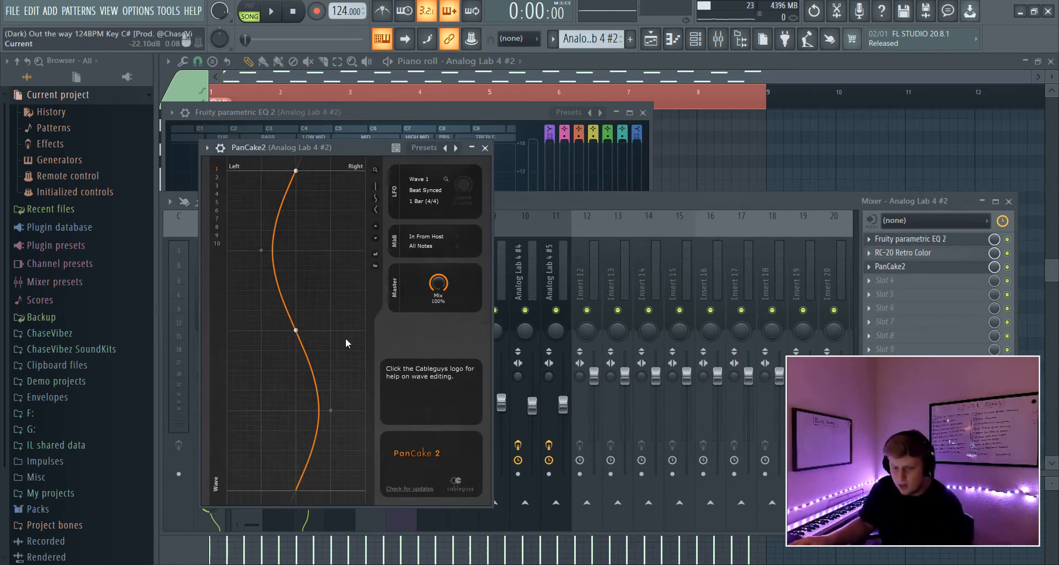
left_click(485, 148)
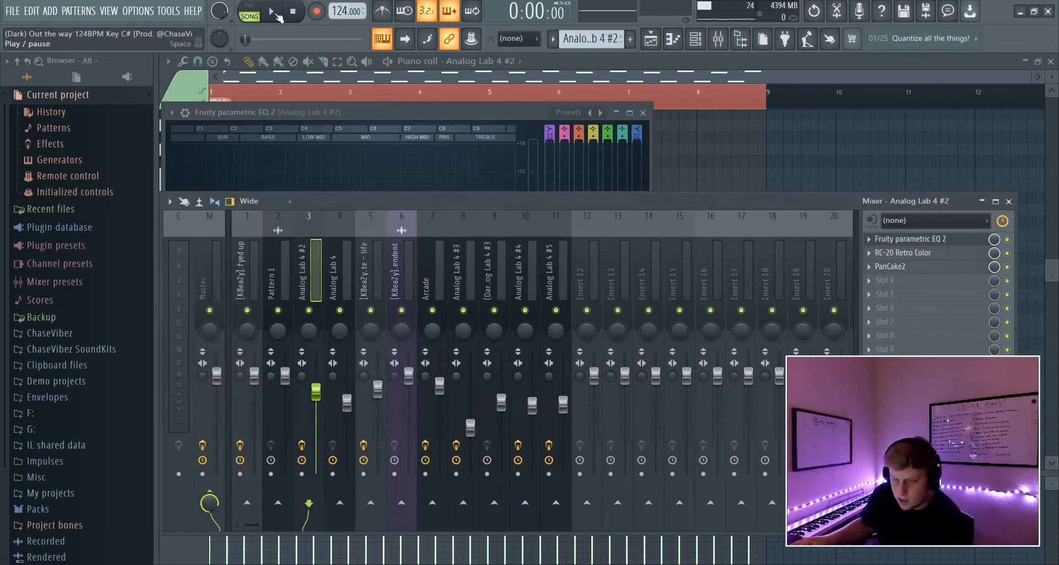
Play the arrangement with the Analog Lab 4 #2 effects enabled, ending on the pattern's piano roll
left_click(274, 12)
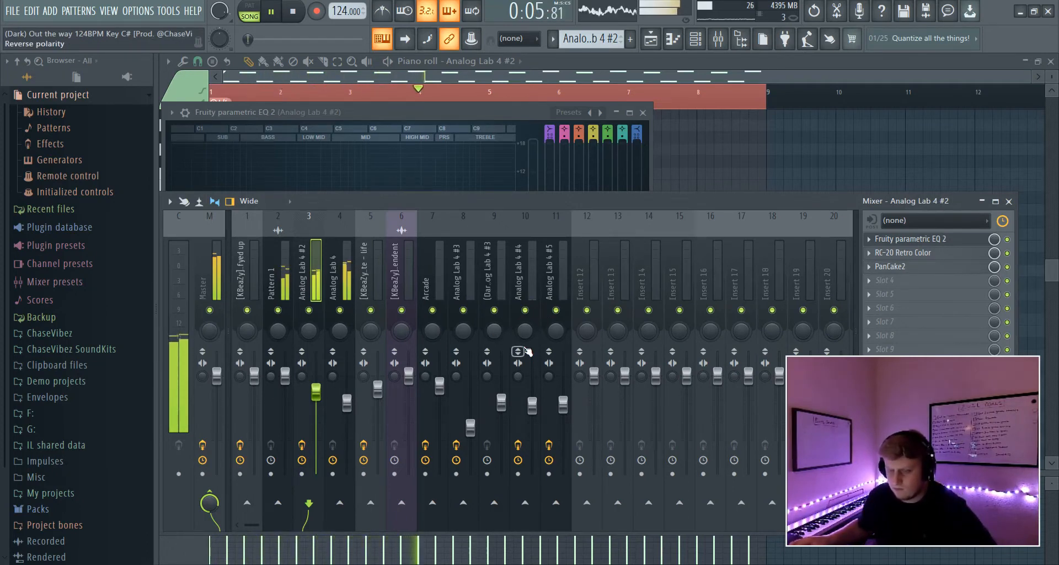
left_click(733, 173)
key("space")
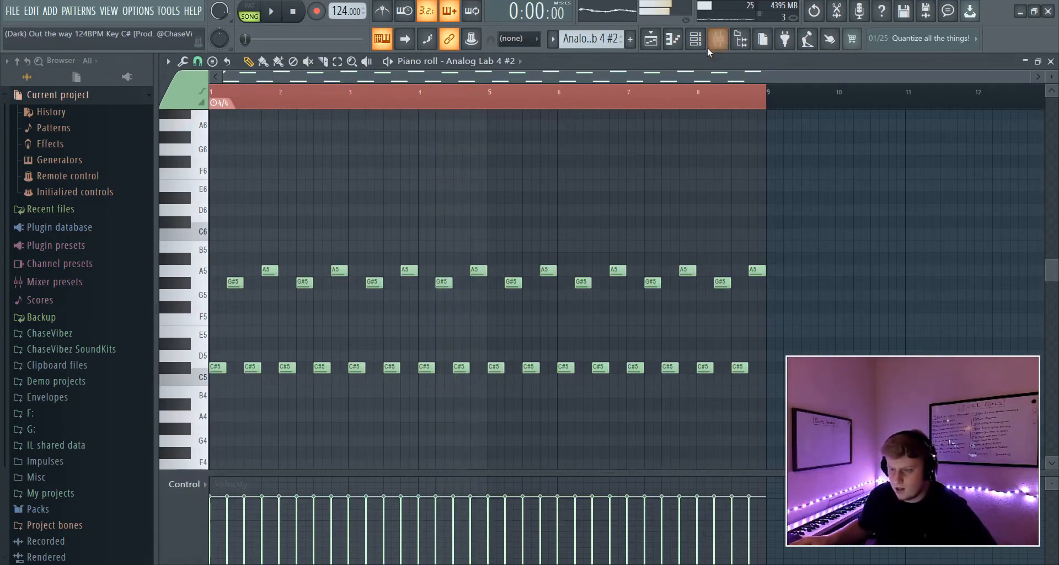
Examine the effect slots of the Analog Lab 4 and Pattern 1 tracks in the mixer
left_click(717, 39)
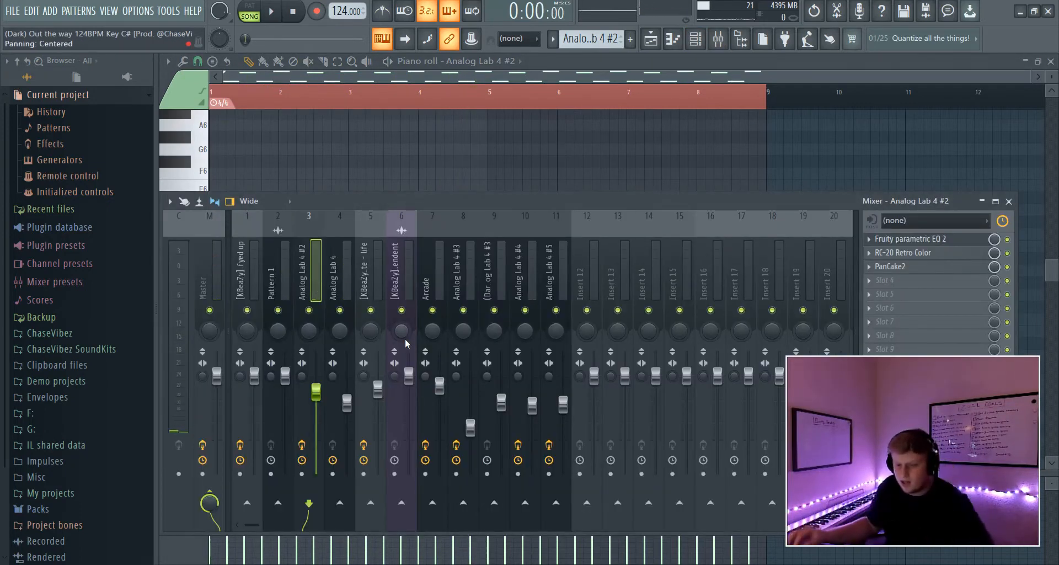
left_click(333, 287)
left_click(270, 286)
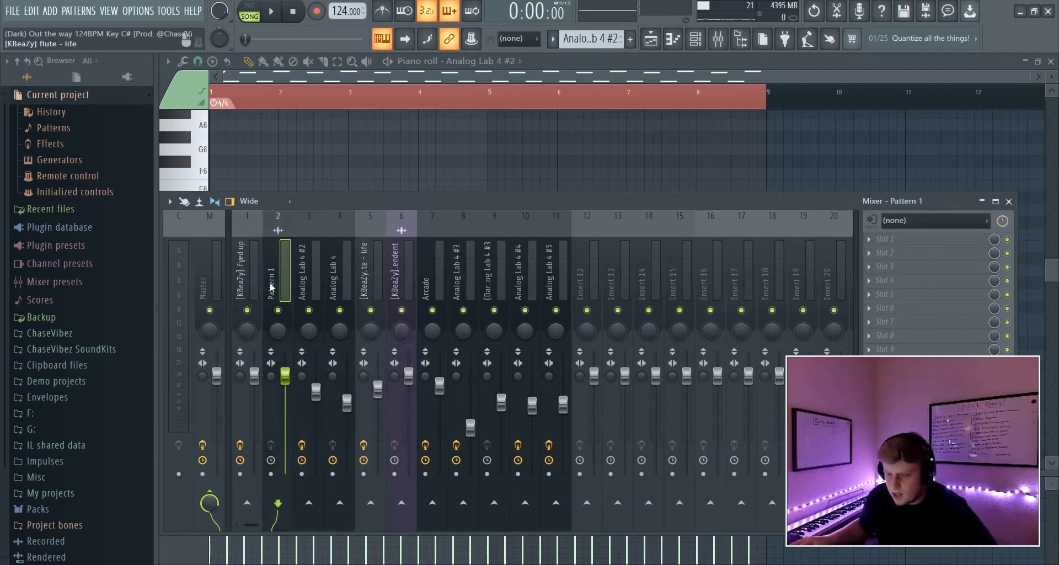
Unmute Track 4 with the Arcade clips in the playlist and bypass all effects on the Arcade mixer track
left_click(246, 284)
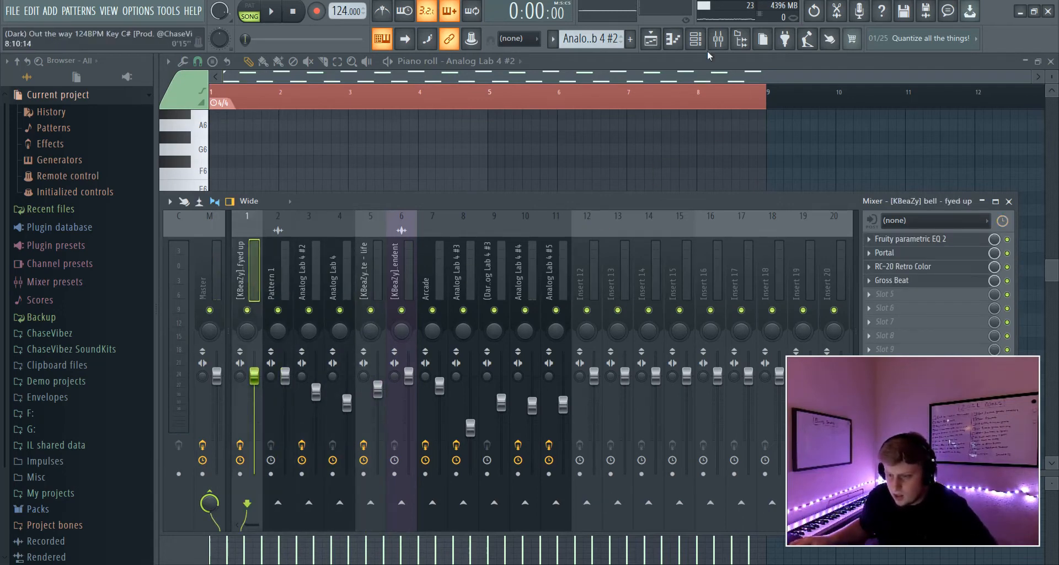
left_click(696, 39)
key("F5")
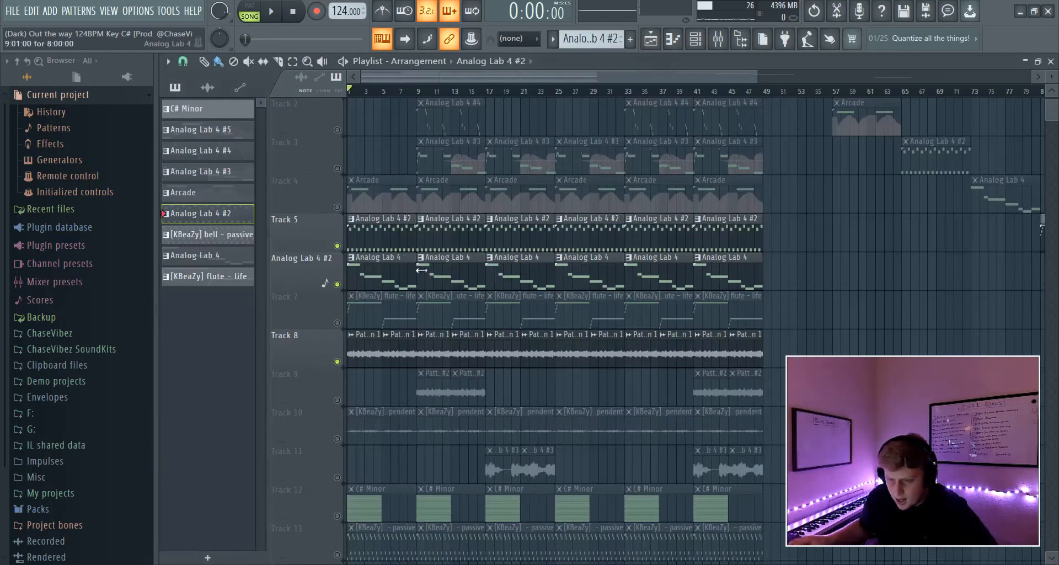
left_click(337, 208)
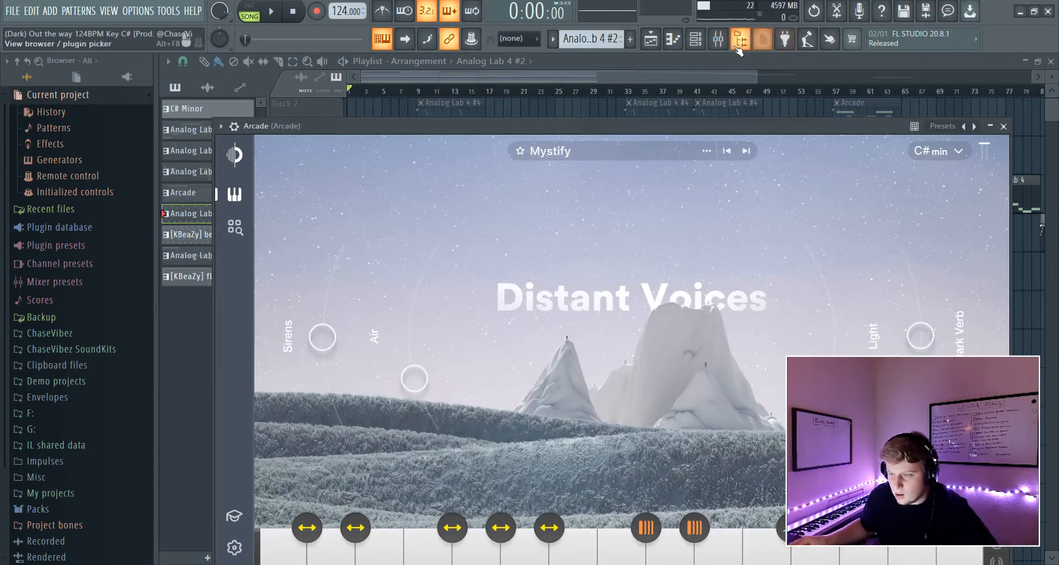
left_click(718, 38)
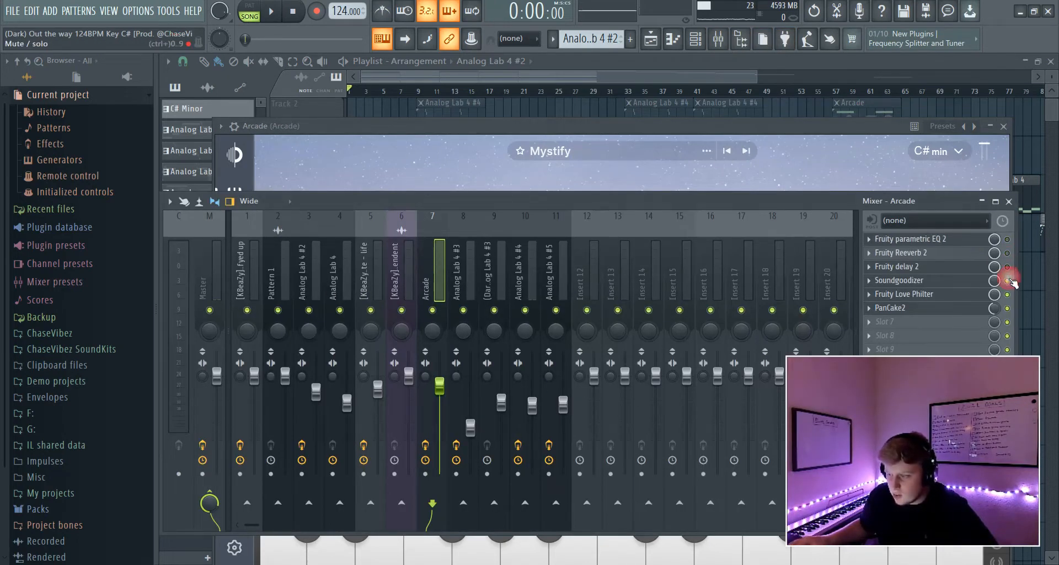
Switch to the Arcade pattern, open its notes in the piano roll and play it without effects
key("F6")
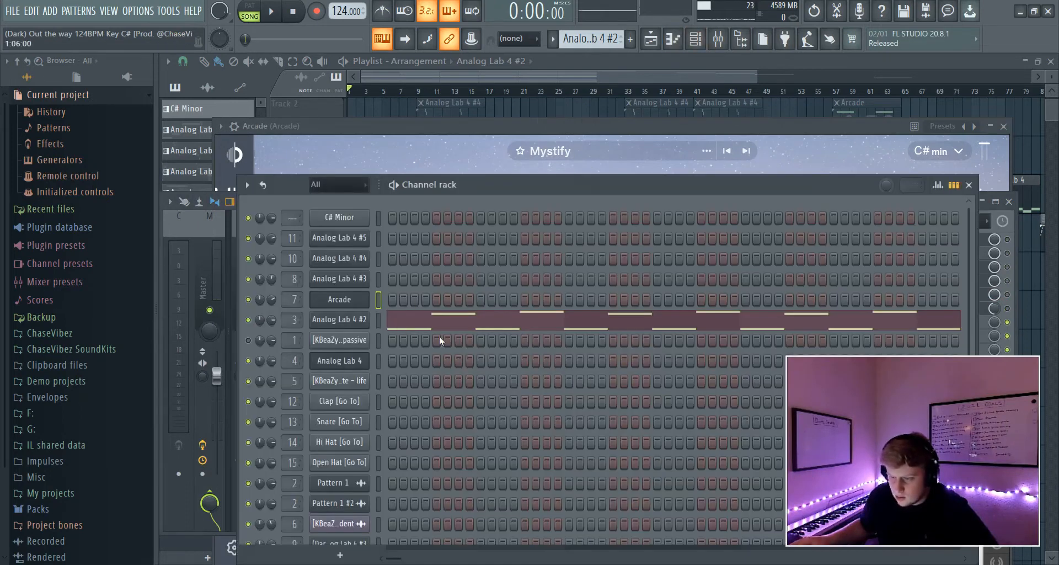
left_click_drag(590, 39, 590, 45)
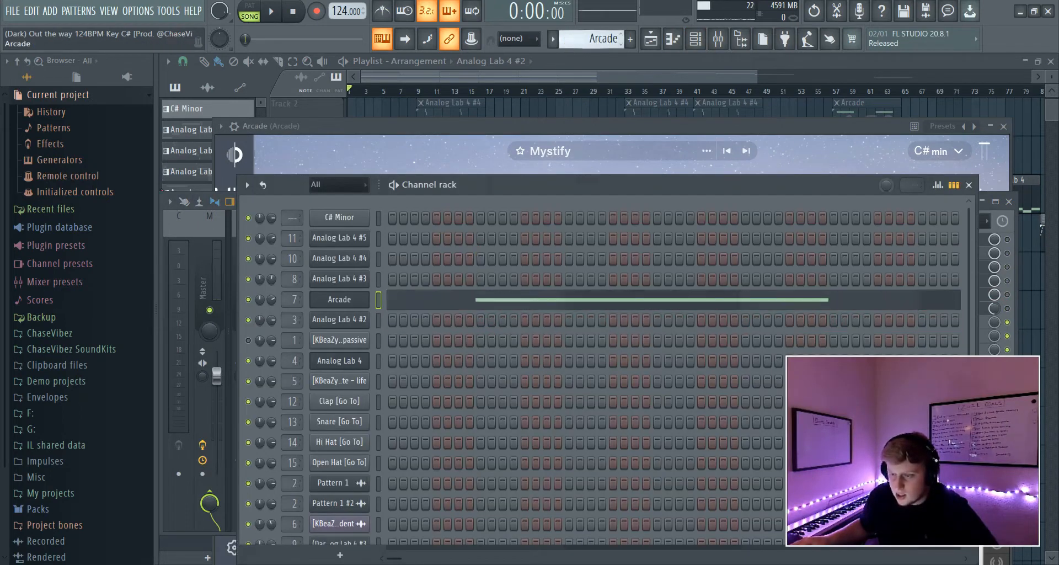
left_click(494, 301)
scroll(444, 99, "down", 1)
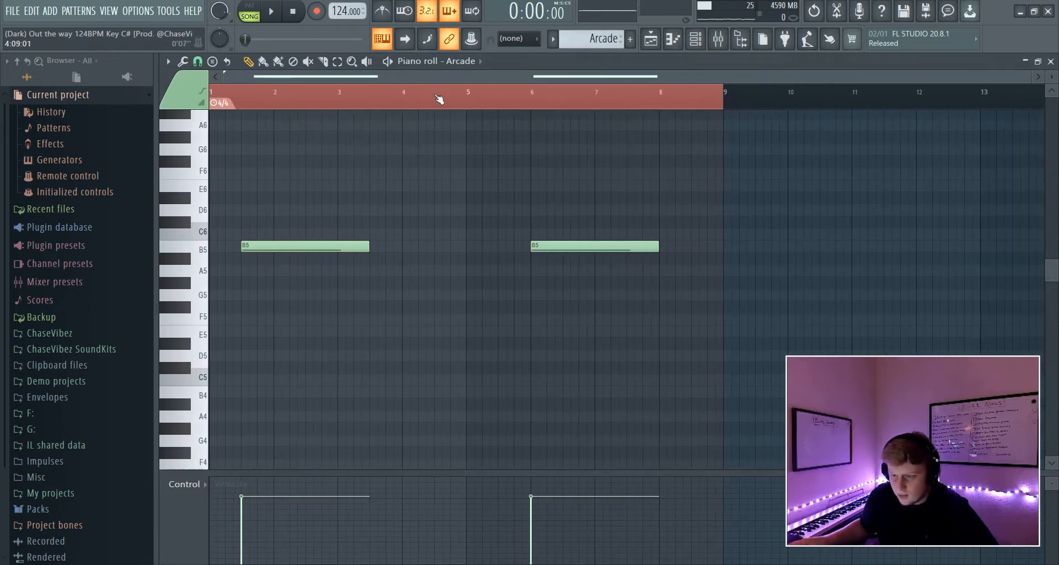
key("space")
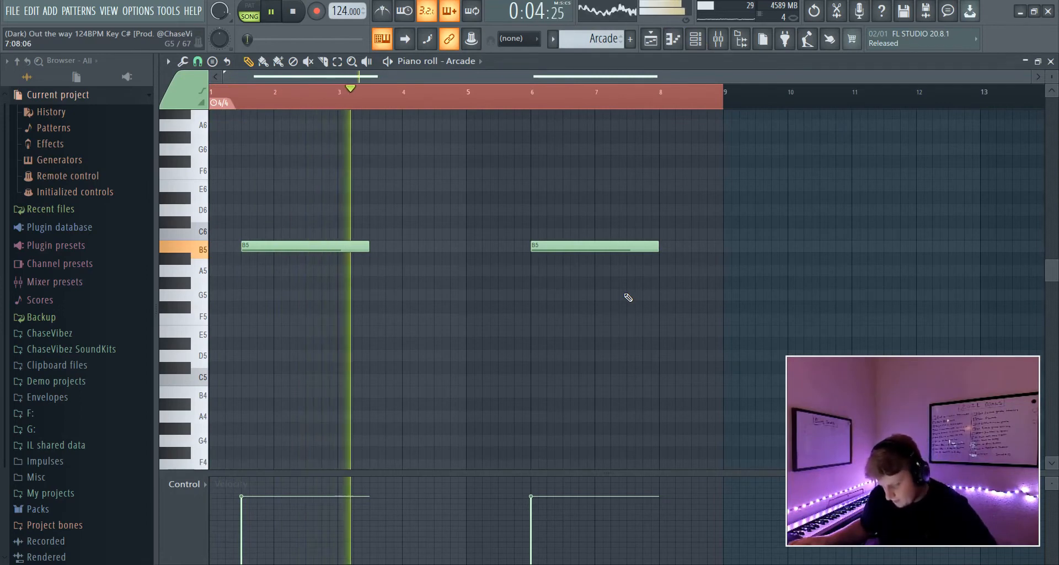
left_click(297, 14)
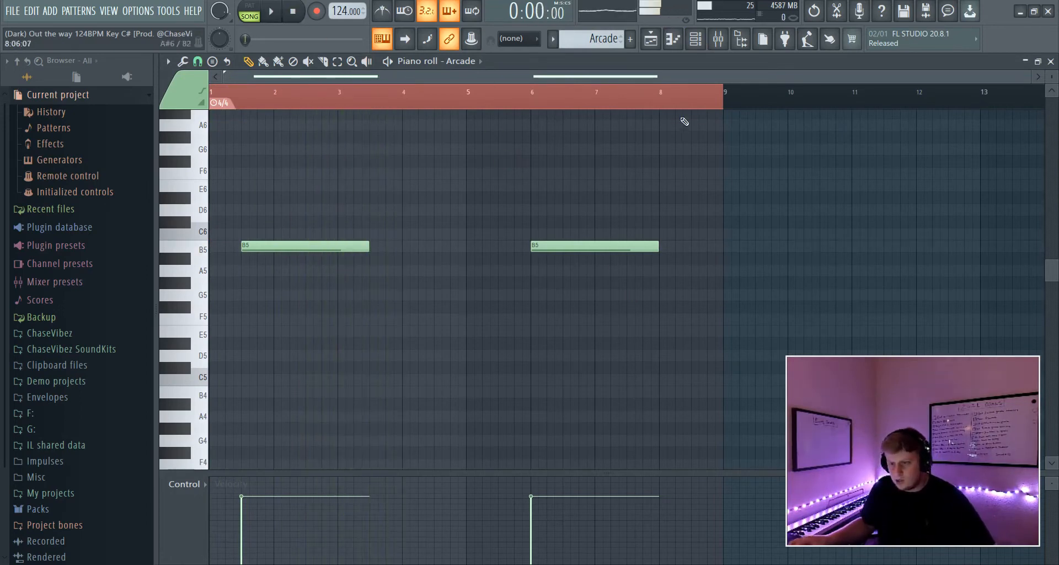
Enable and open Fruity parametric EQ 2 and Fruity Reeverb 2 on the Arcade mixer track
left_click(717, 38)
left_click(970, 241)
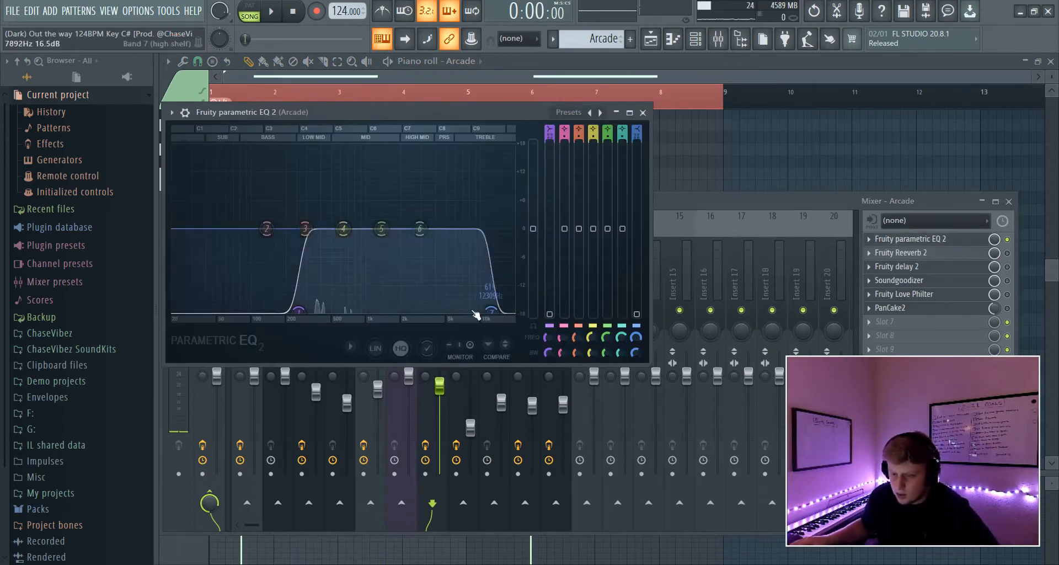
left_click(954, 255)
left_click(954, 255)
left_click(955, 253)
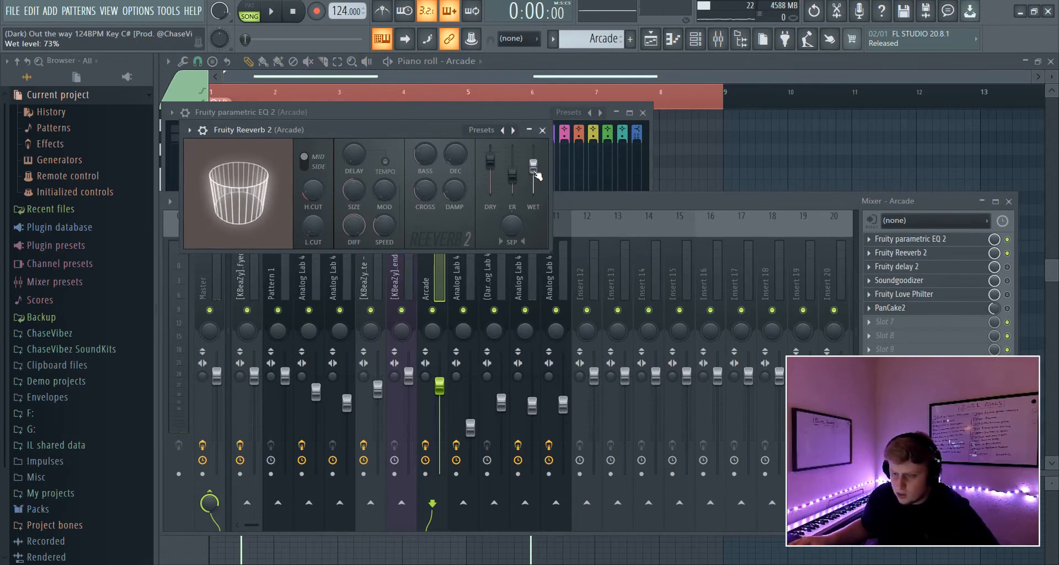
Enable Fruity delay 2 on the Arcade mixer track and open its settings
left_click(1008, 280)
left_click(956, 268)
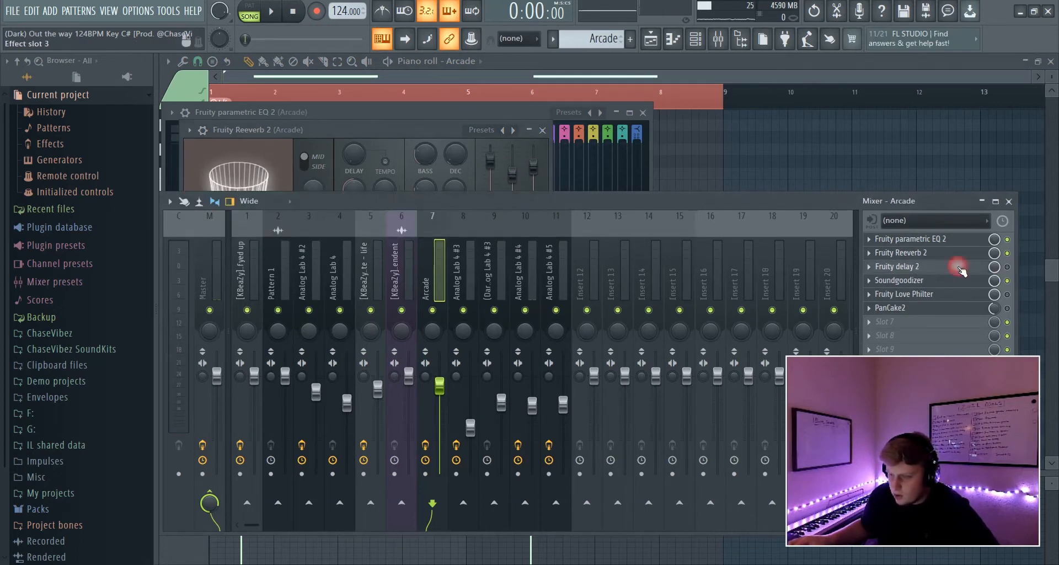
left_click(1007, 268)
left_click(958, 268)
left_click(957, 269)
left_click(956, 269)
left_click(944, 271)
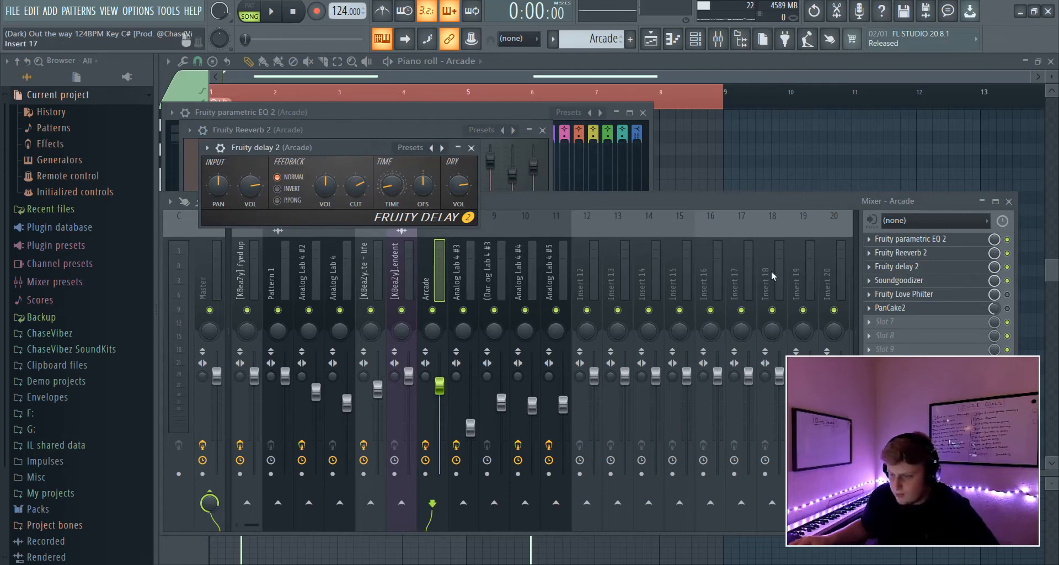
Enable and open Soundgoodizer and Fruity Love Philter on the Arcade mixer track
left_click(956, 285)
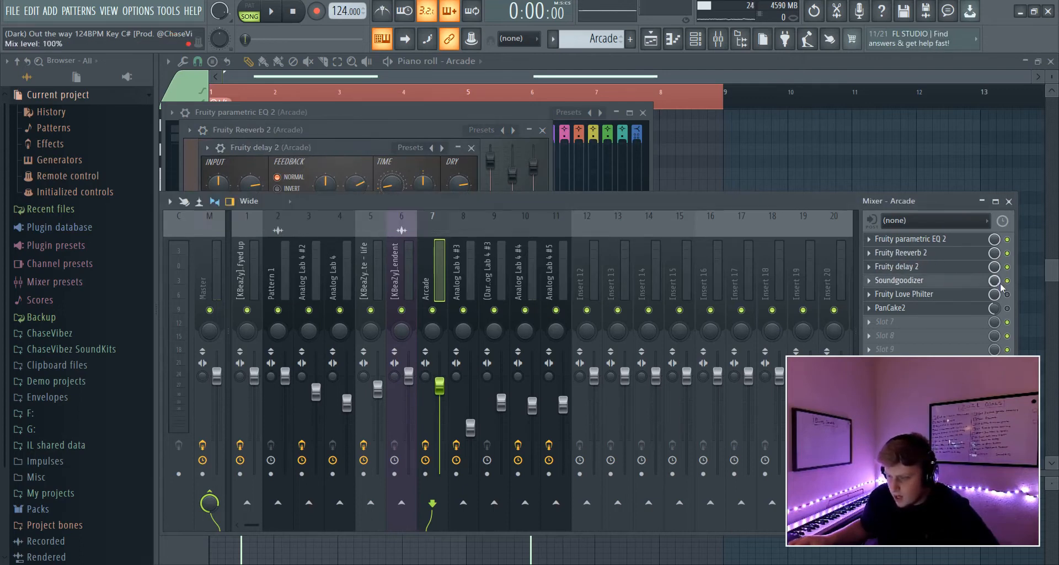
left_click(954, 283)
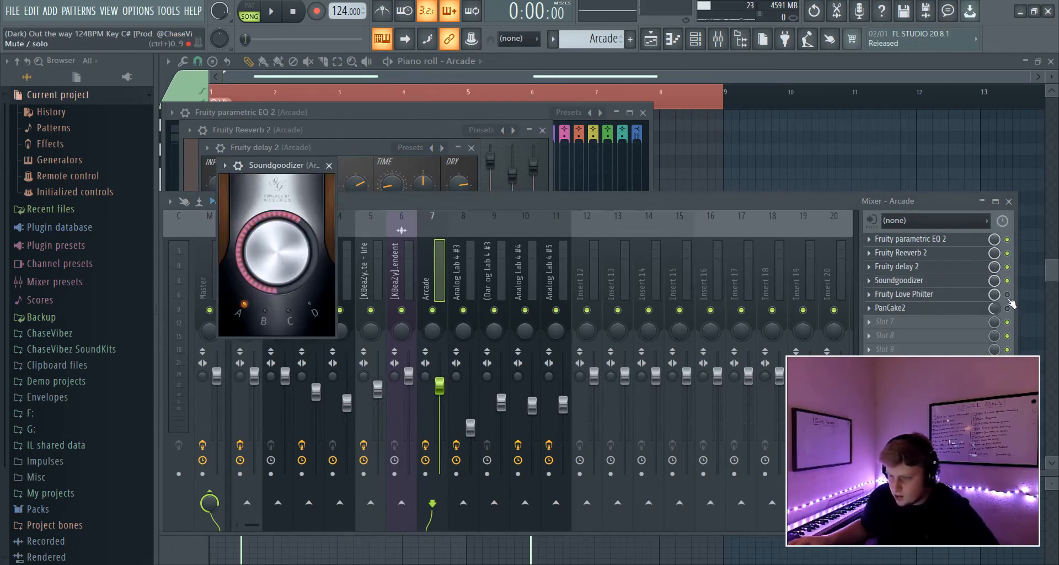
left_click(962, 294)
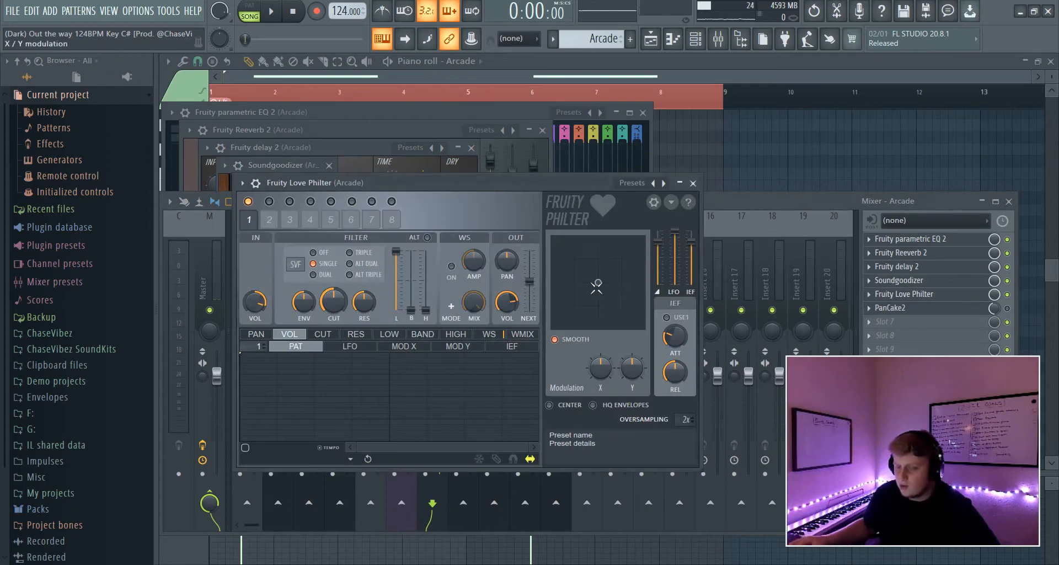
Enable PanCake2 on the Arcade mixer track and reposition its window to show the full panning curve
left_click(1007, 308)
left_click(926, 308)
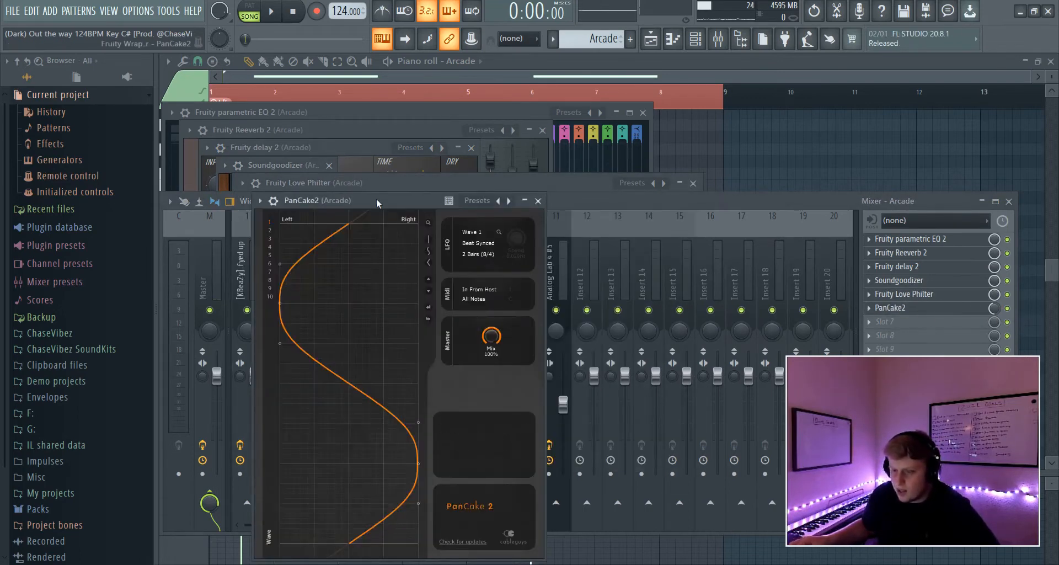
left_click_drag(377, 203, 383, 120)
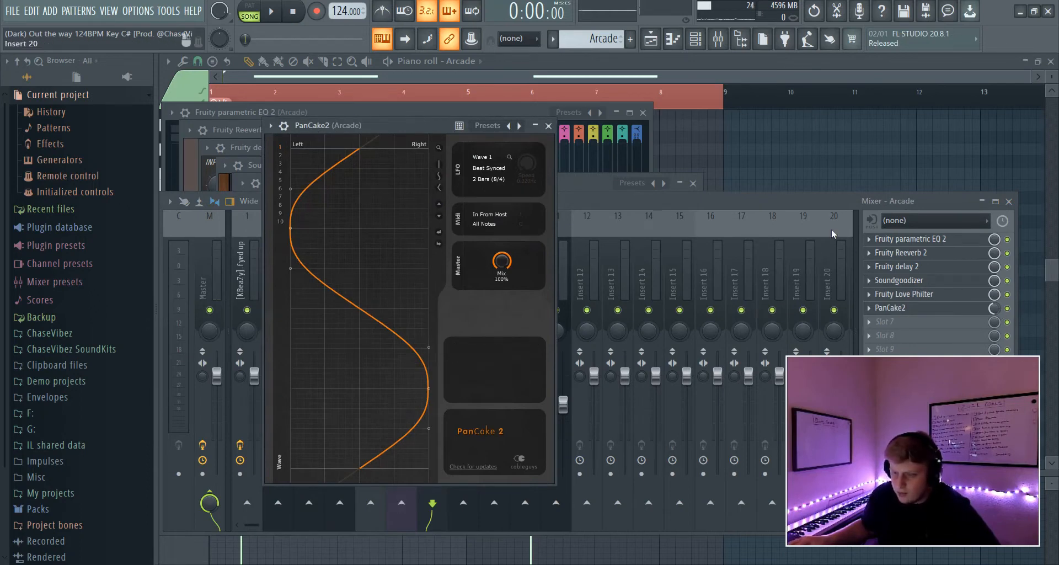
Display the channel volume automation in the Arcade piano roll and play the pattern with its effects enabled
left_click(638, 77)
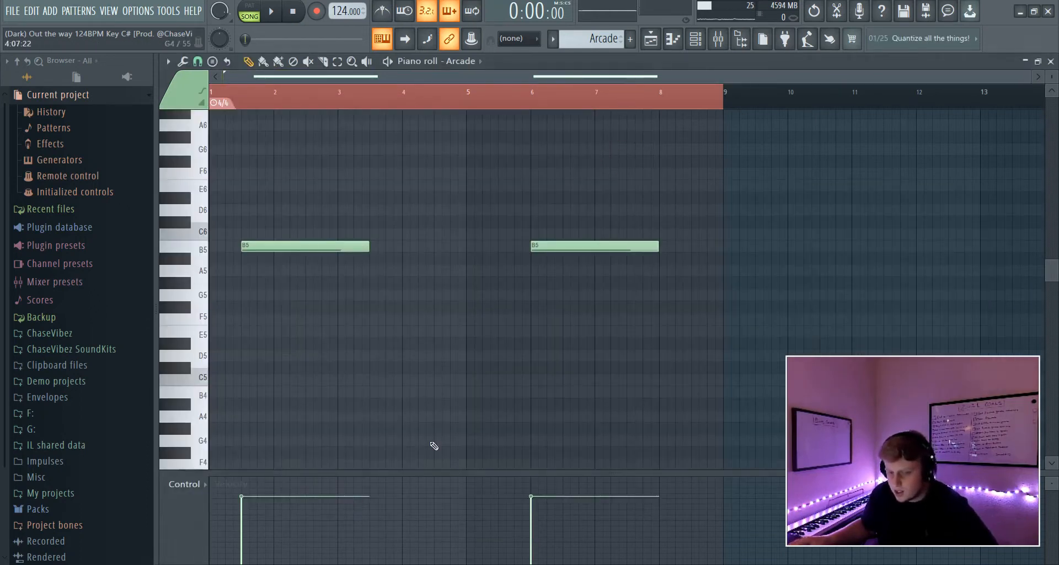
key("space")
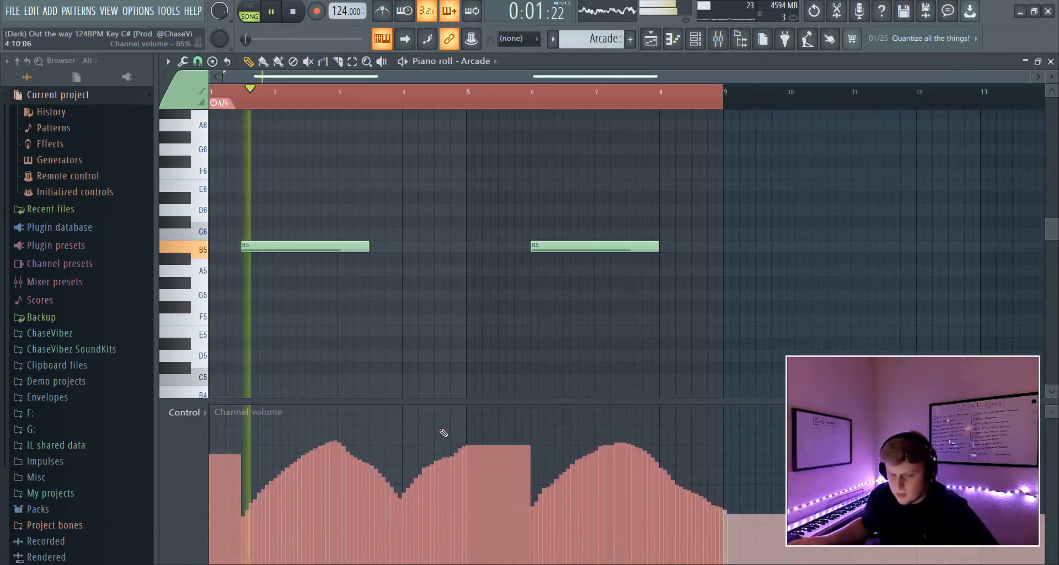
key("space")
key("space")
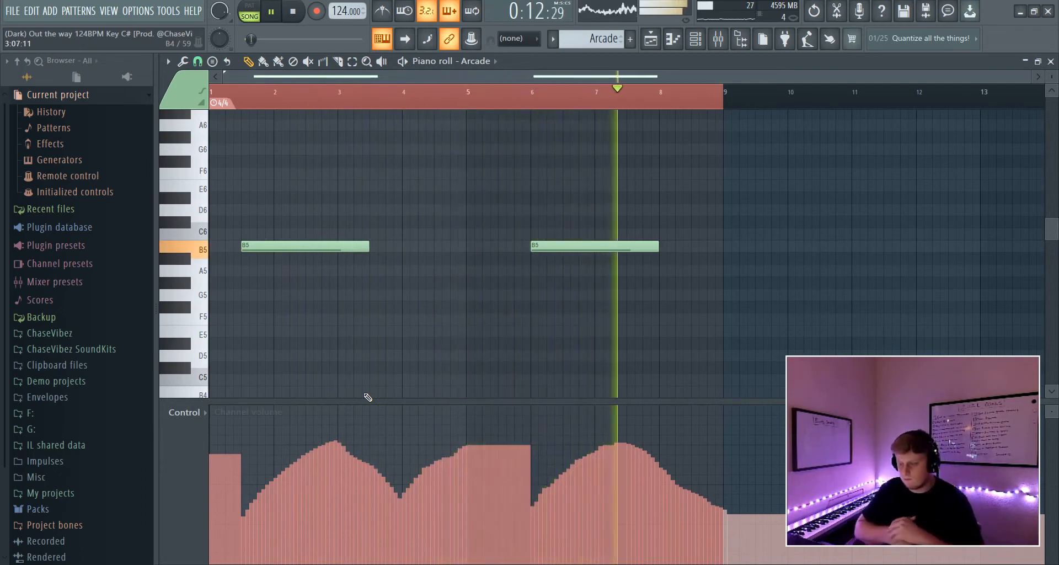
key("space")
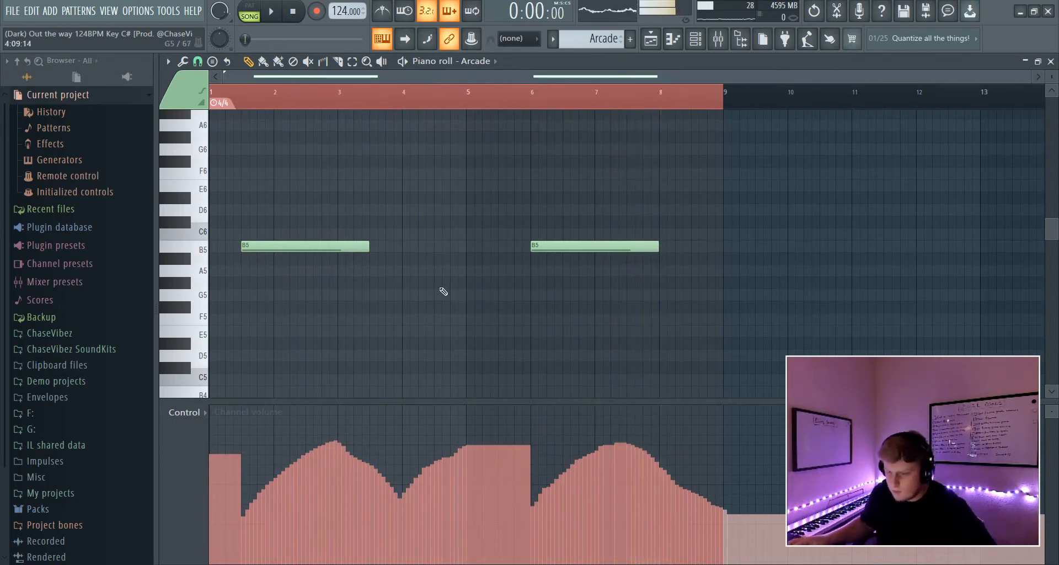
Unmute Track 7 in the playlist and open the [KBeaZy] flute - life pattern in the piano roll
key("F5")
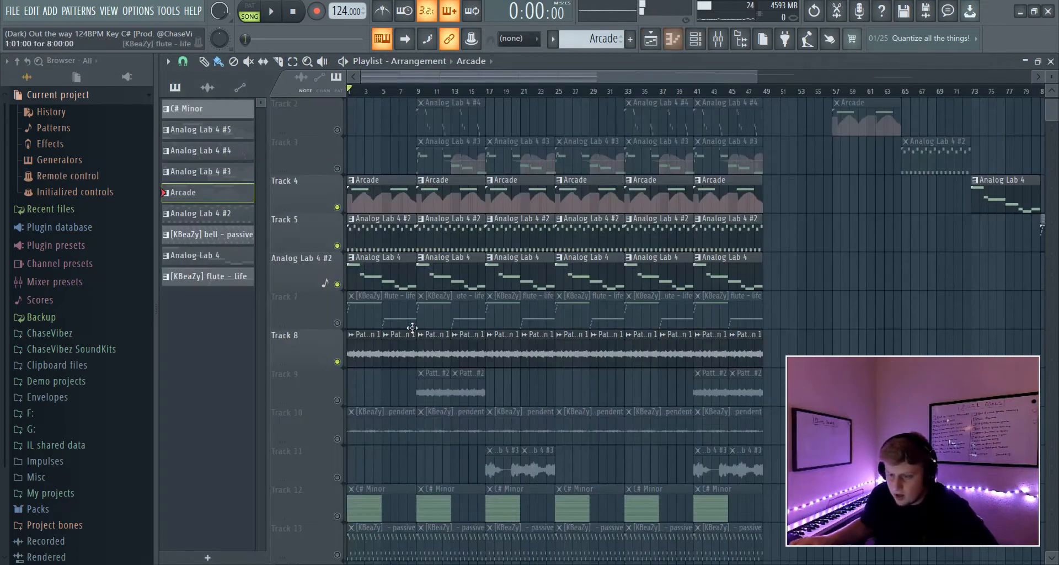
left_click(337, 323)
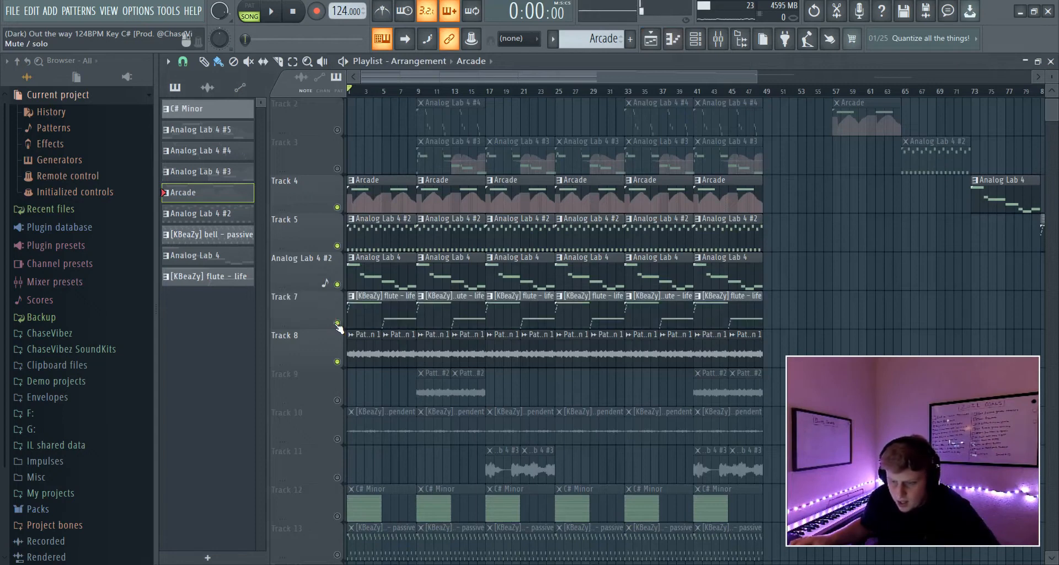
double_click(403, 316)
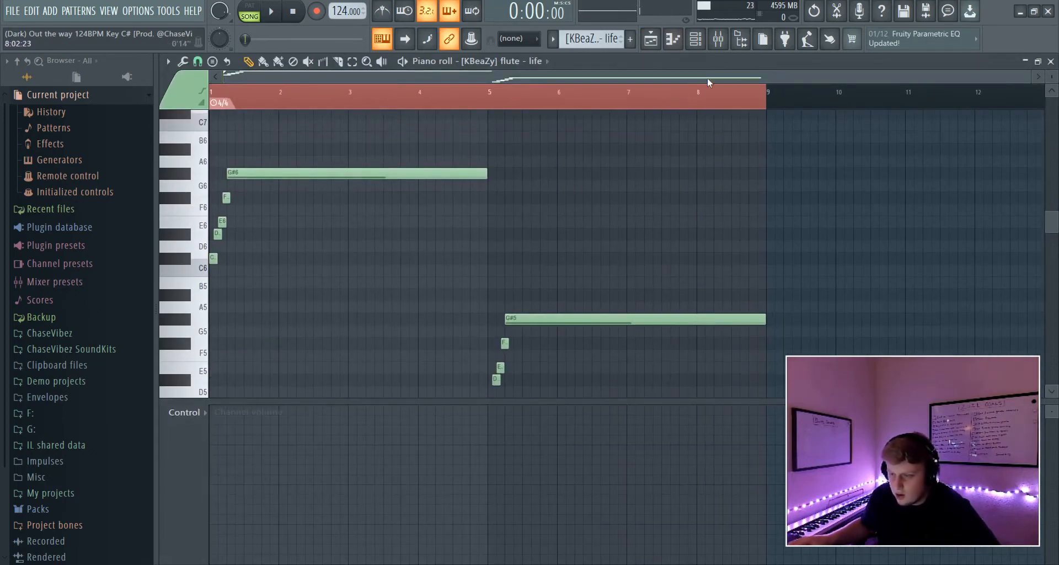
Bypass all effects on the [KBeaZy] flute - life mixer track and play the arrangement with the dry flute
left_click(718, 39)
left_click(383, 286)
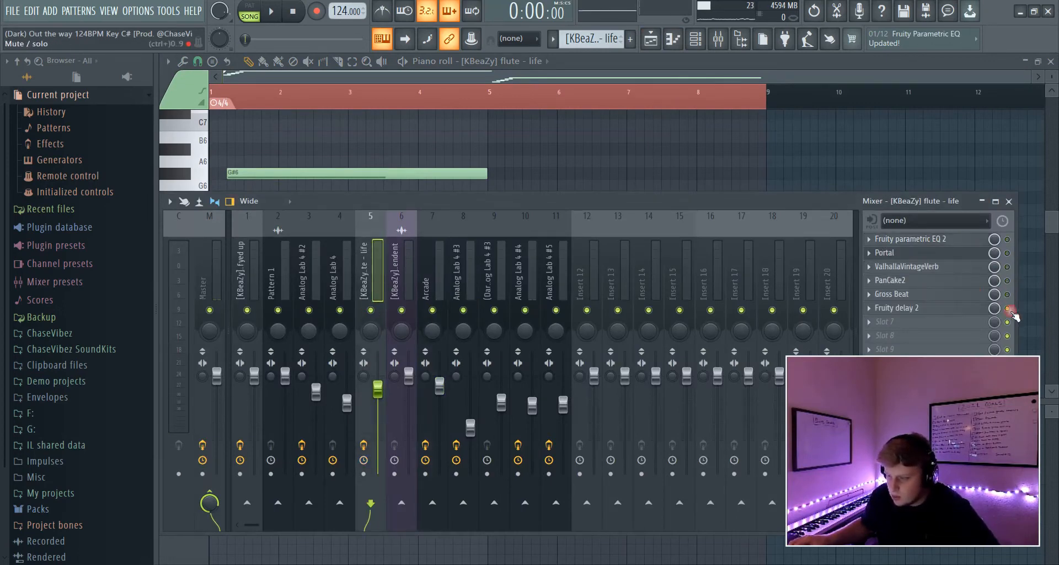
key("F9")
key("space")
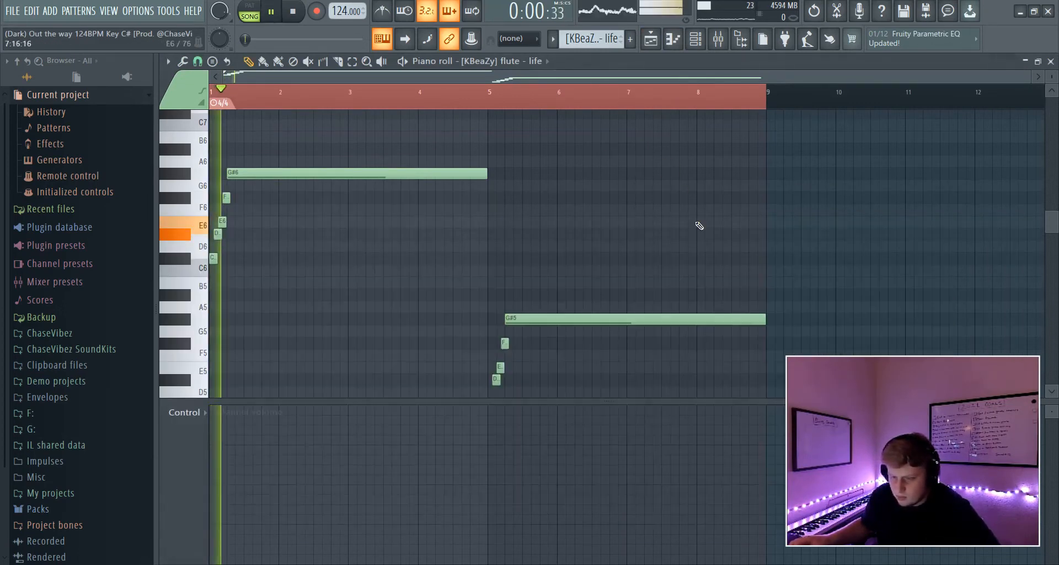
Enable and open Fruity parametric EQ 2 and Portal on the flute mixer track, showing Portal's grain controls
key("F9")
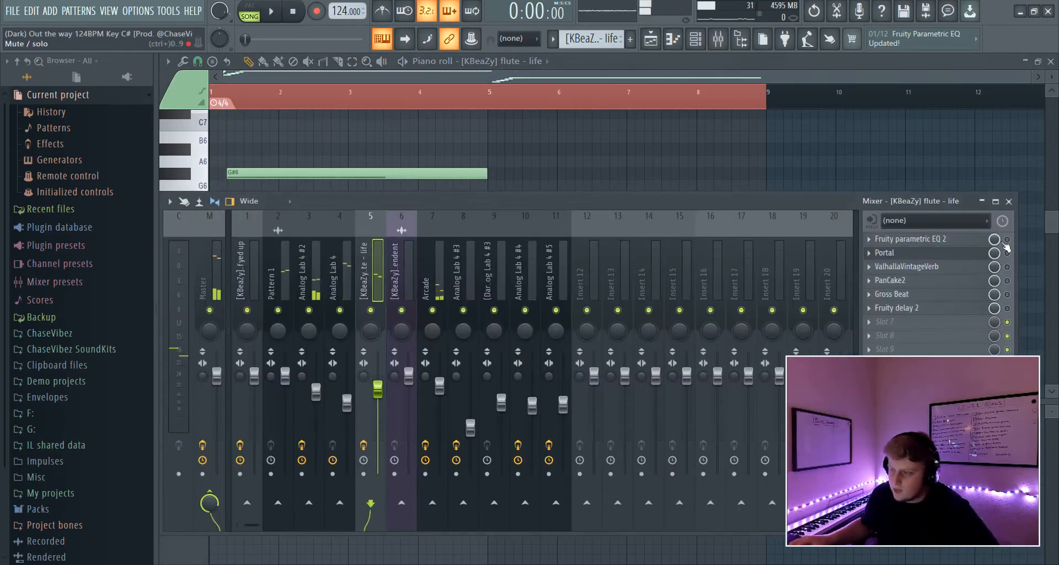
left_click(925, 244)
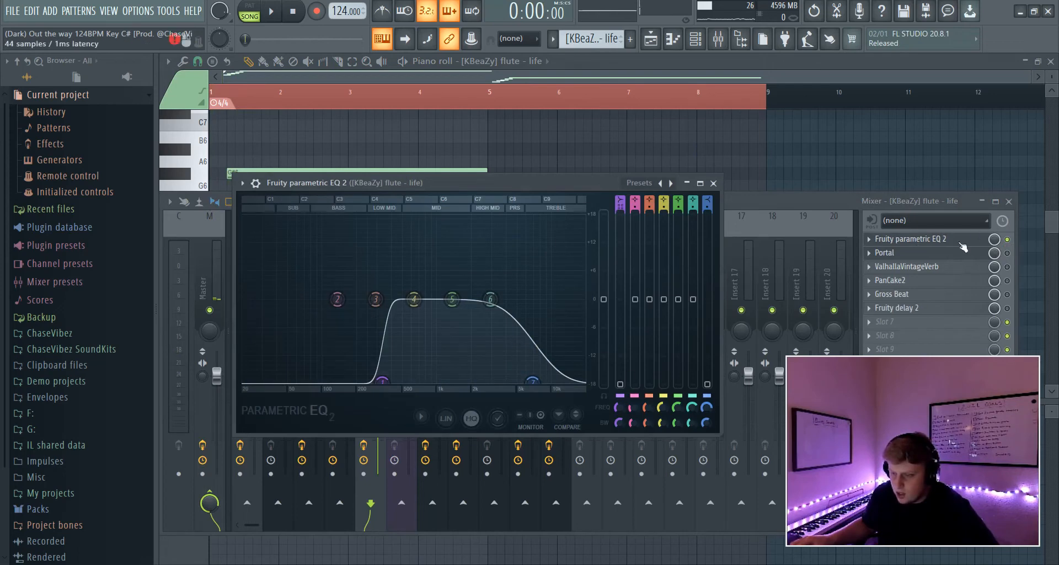
left_click(996, 263)
left_click(949, 253)
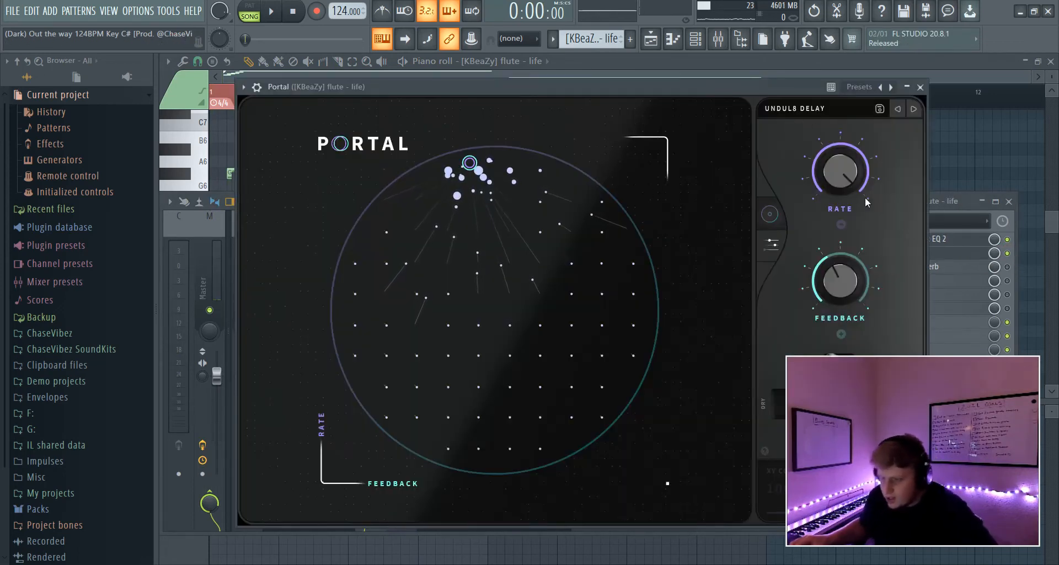
left_click(777, 249)
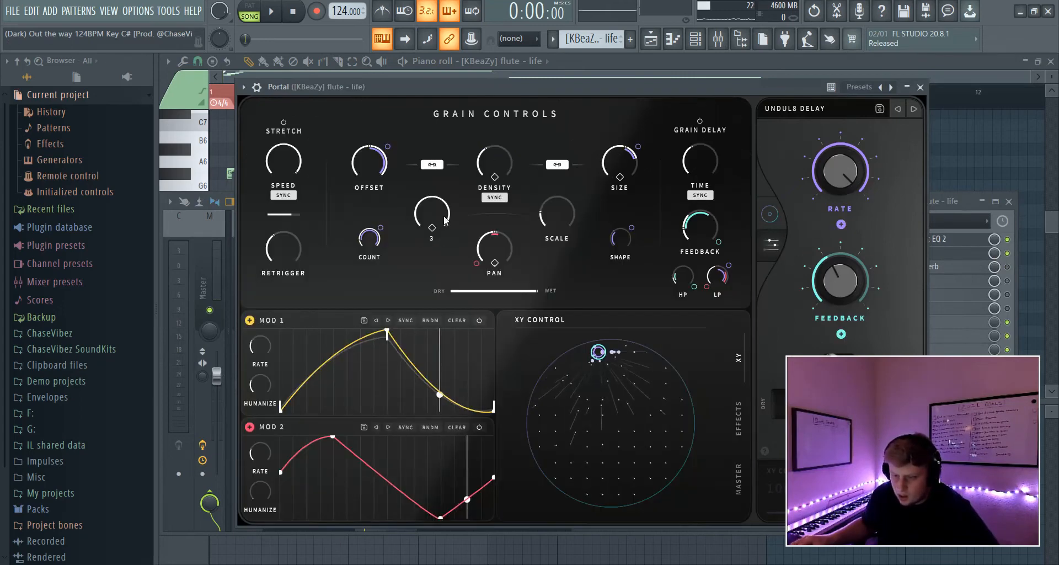
Enable ValhallaVintageVerb on the flute mixer track and open its reverb settings
left_click(937, 271)
left_click(1007, 268)
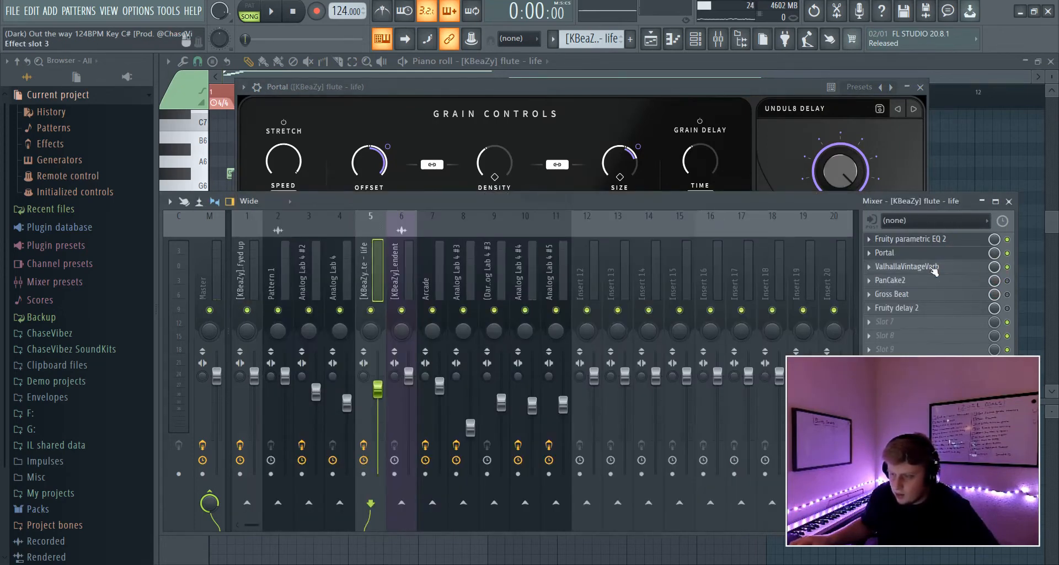
left_click(938, 267)
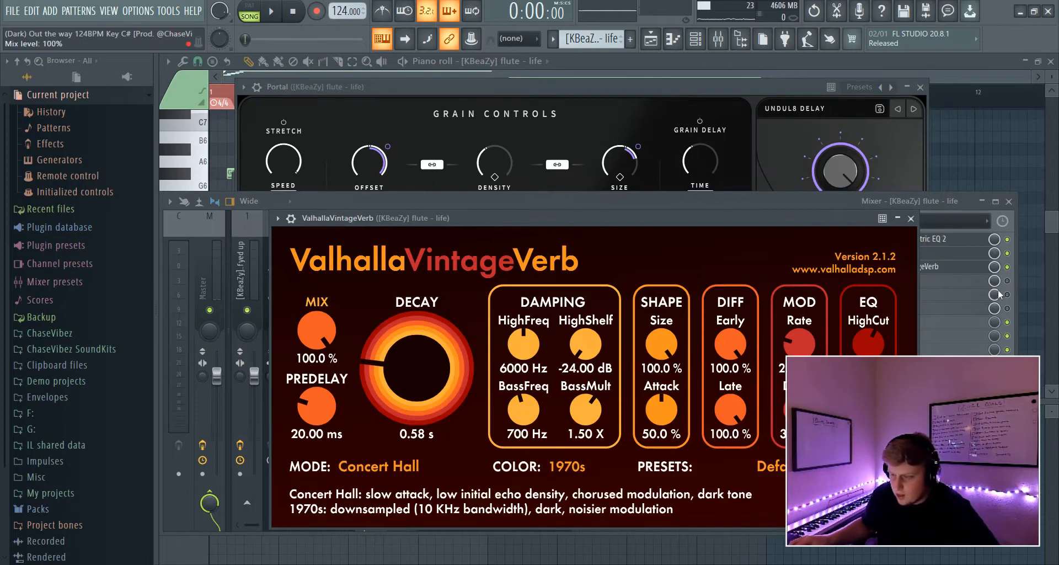
Enable PanCake2 on the flute mixer track and reposition its window to show the full panning curve
left_click(966, 285)
left_click(965, 286)
left_click(964, 287)
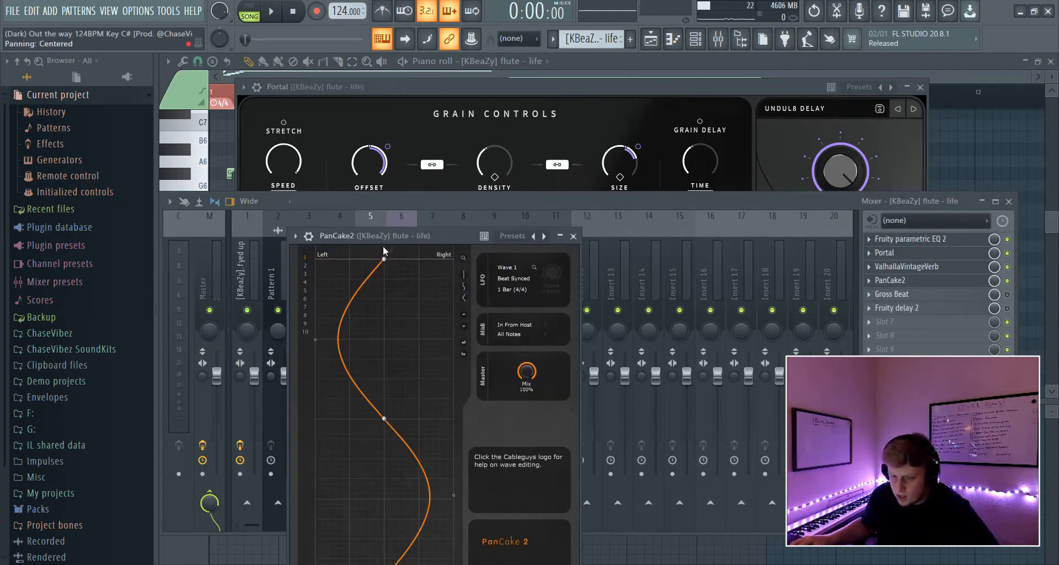
left_click_drag(386, 235, 335, 93)
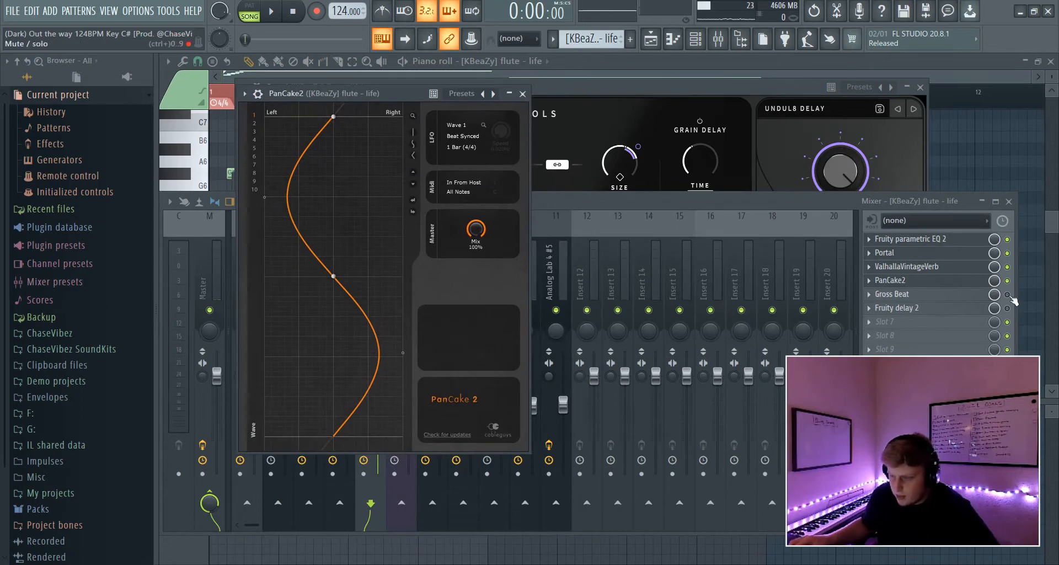
Enable Gross Beat and Fruity delay 2 on the flute mixer track and open both effects' settings
left_click(930, 295)
left_click(974, 310)
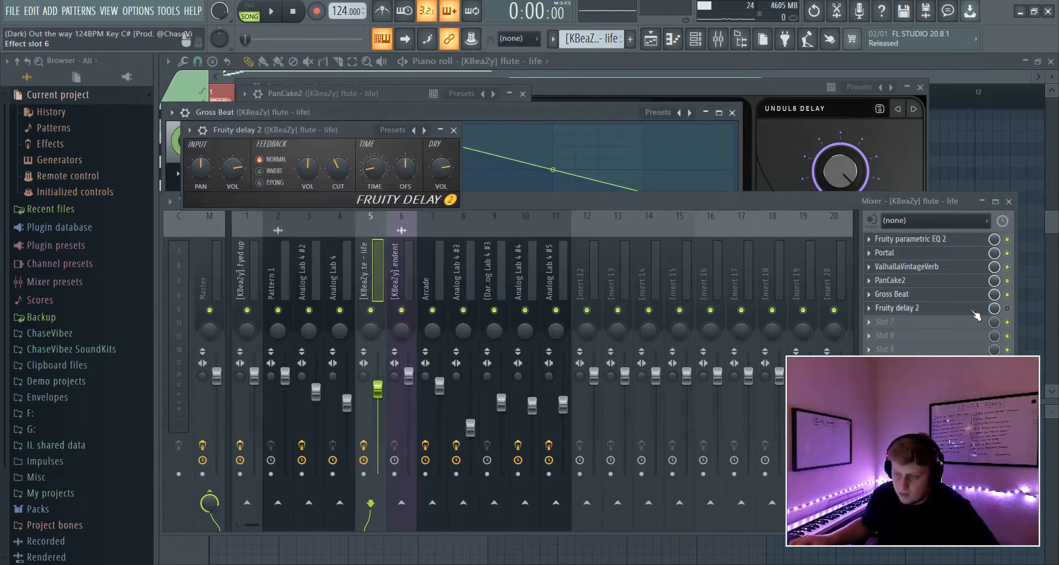
left_click(954, 308)
left_click(954, 309)
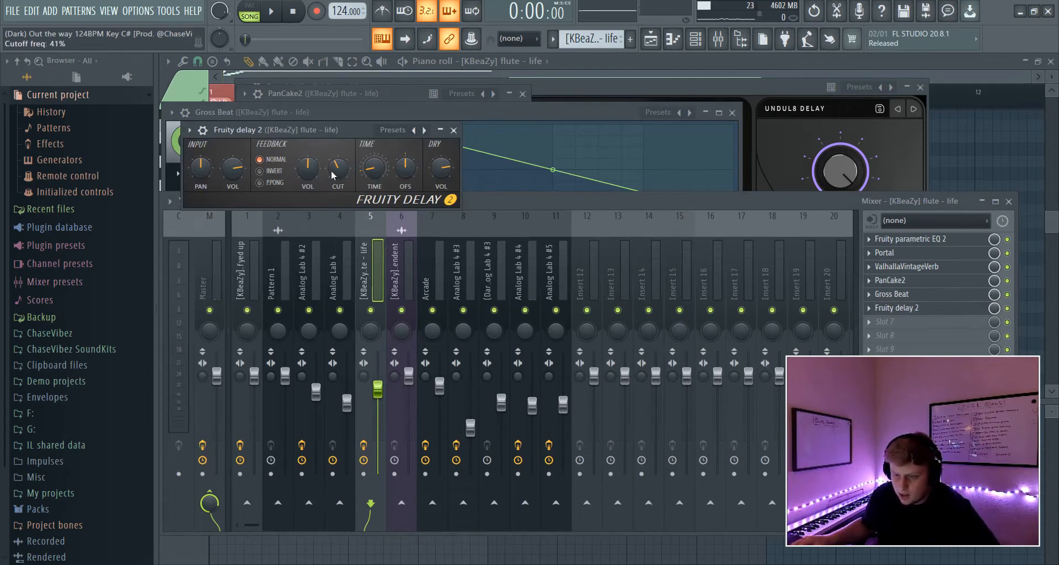
Close the effect and mixer windows and play the flute melody with all its effects enabled
left_click(454, 131)
left_click(622, 80)
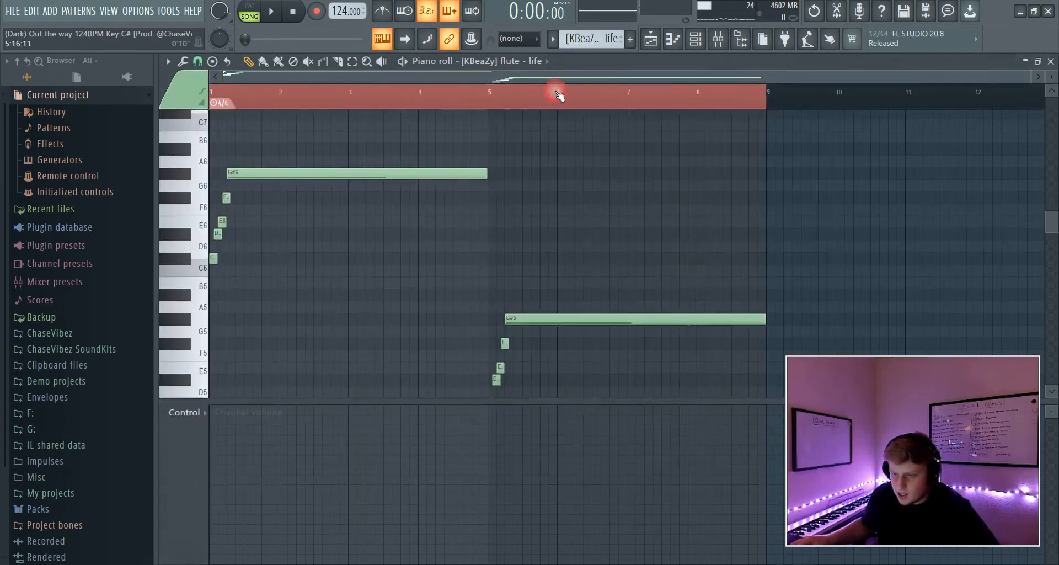
key("space")
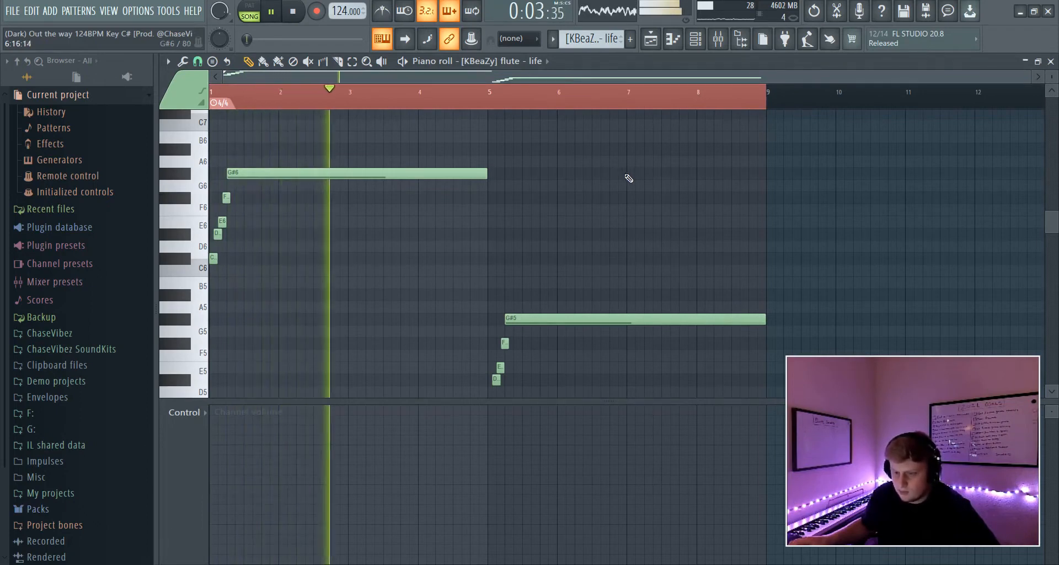
key("space")
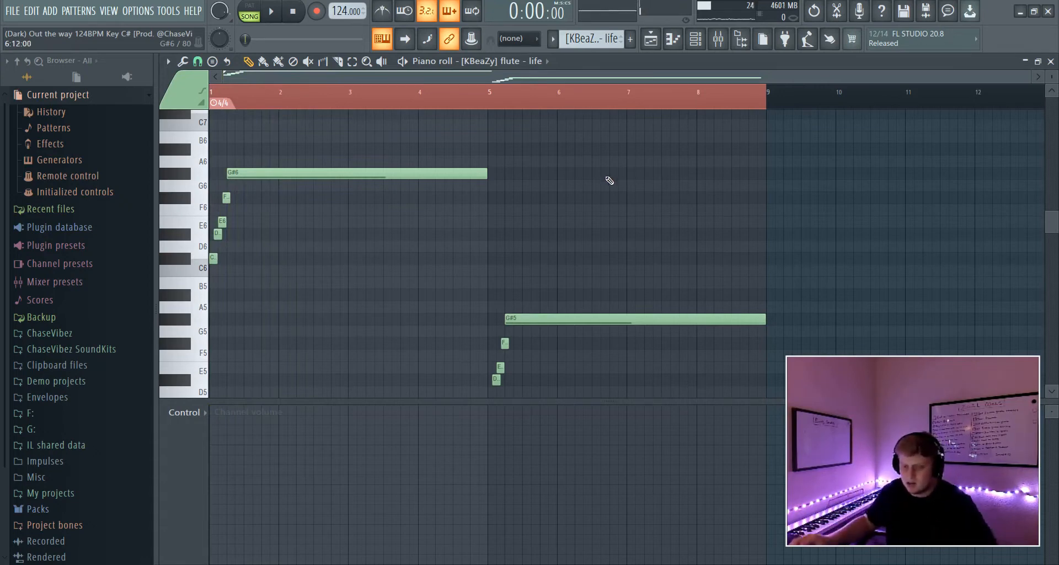
Replay the flute melody and enlarge the piano roll's note area to show both phrases in full
key("space")
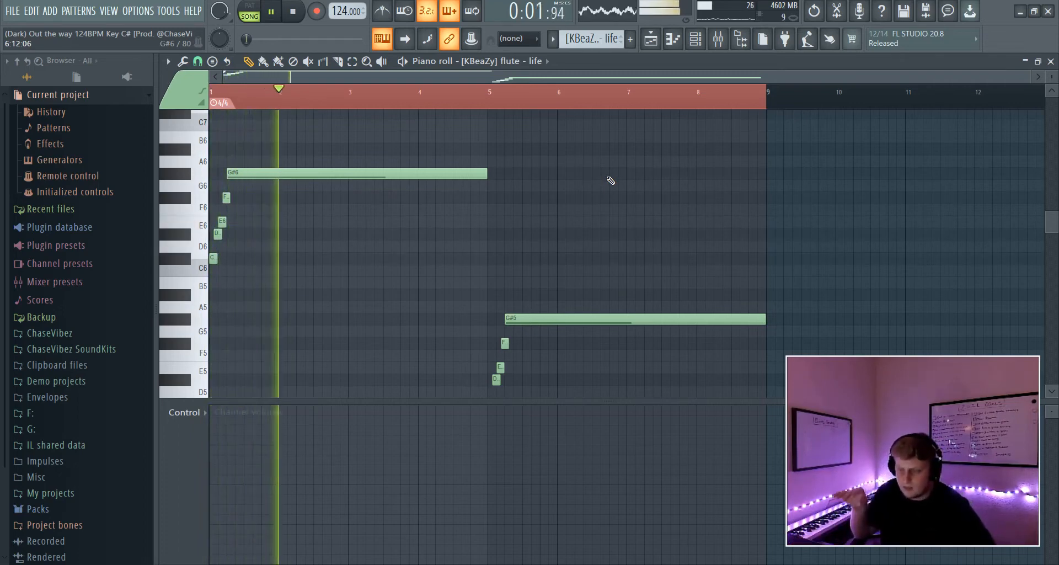
scroll(638, 196, "down", 4)
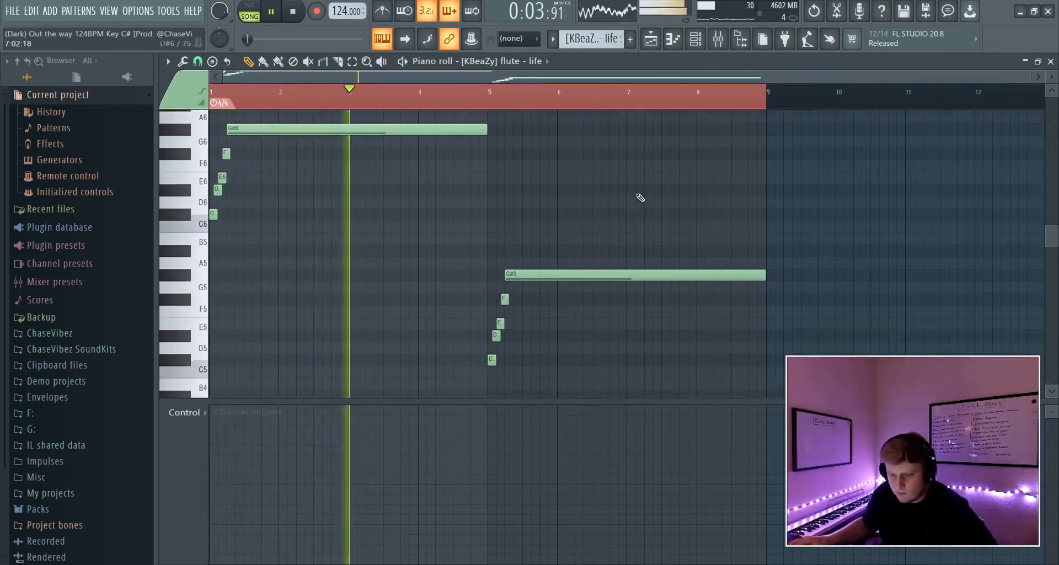
left_click_drag(574, 406, 566, 490)
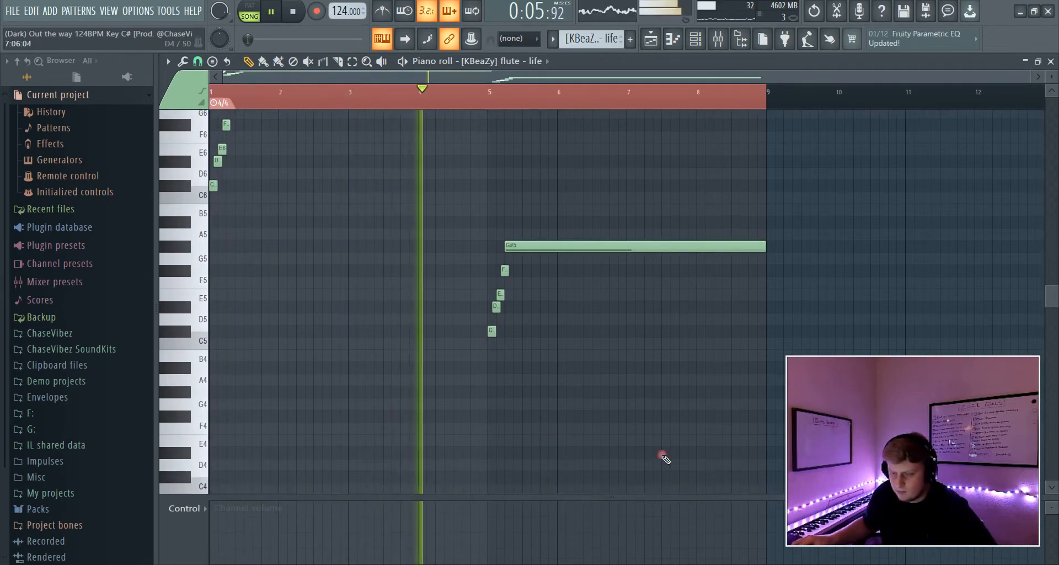
scroll(711, 441, "up", 4)
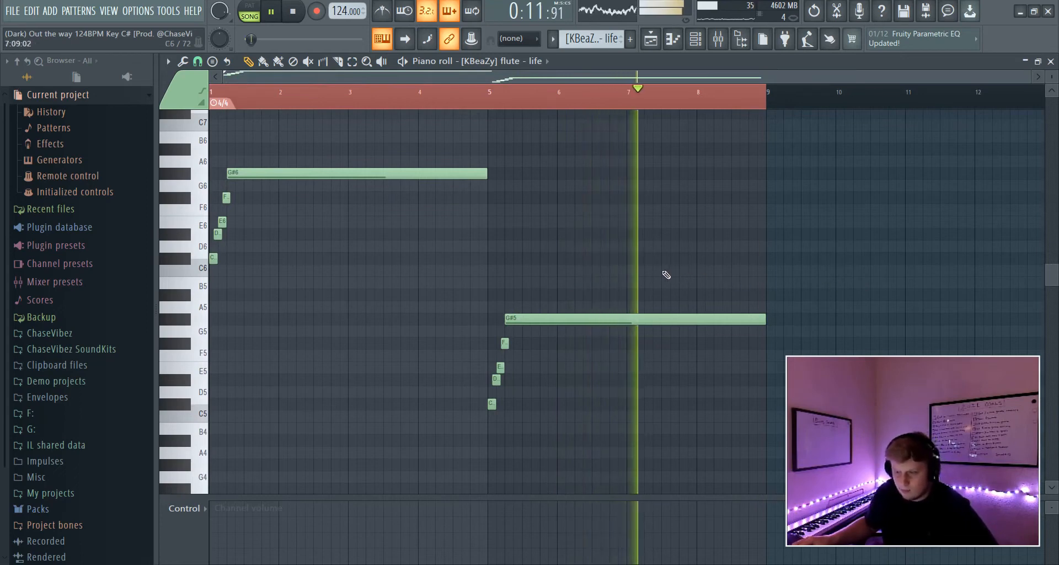
key("space")
Select the first flute phrase and transpose it down an octave and back up
left_click_drag(505, 278, 212, 141, "ctrl")
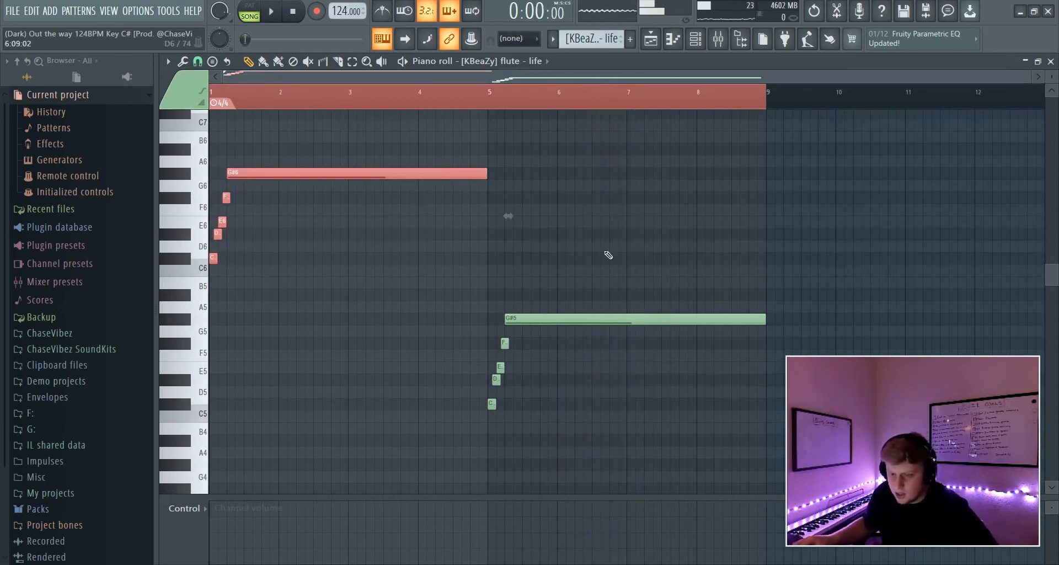
key("ctrl+Down")
key("ctrl+Up")
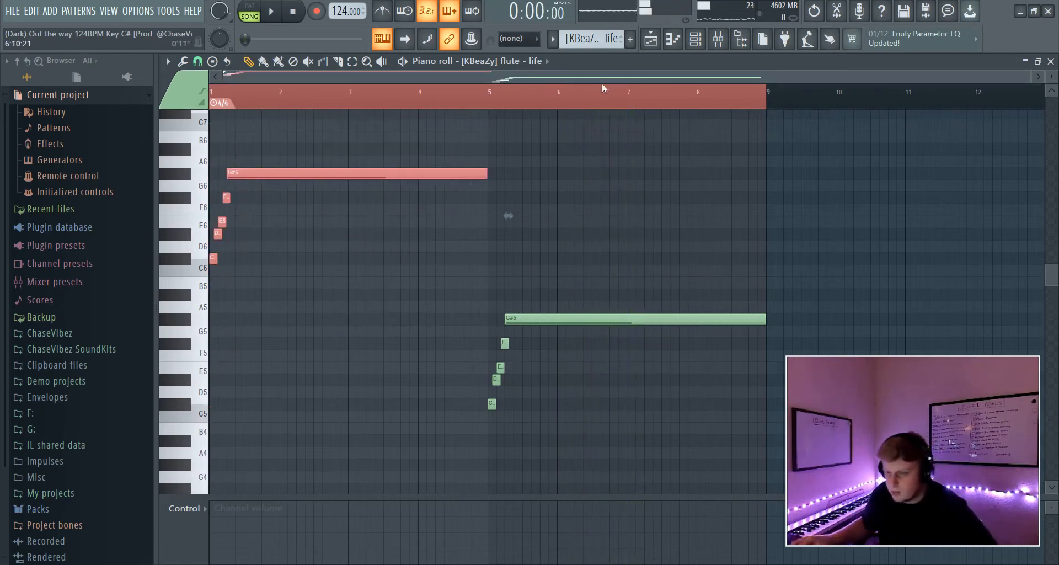
Unmute Track 10 in the playlist and open the [KBeaZy] texture - independent clip's settings, moving the window clear of the tracks
key("F5")
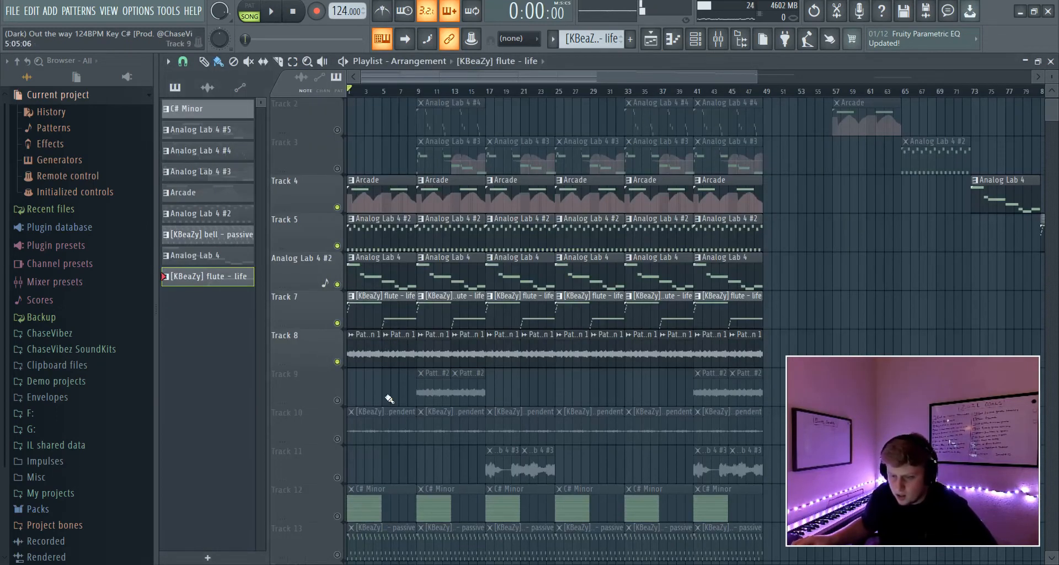
left_click(338, 439)
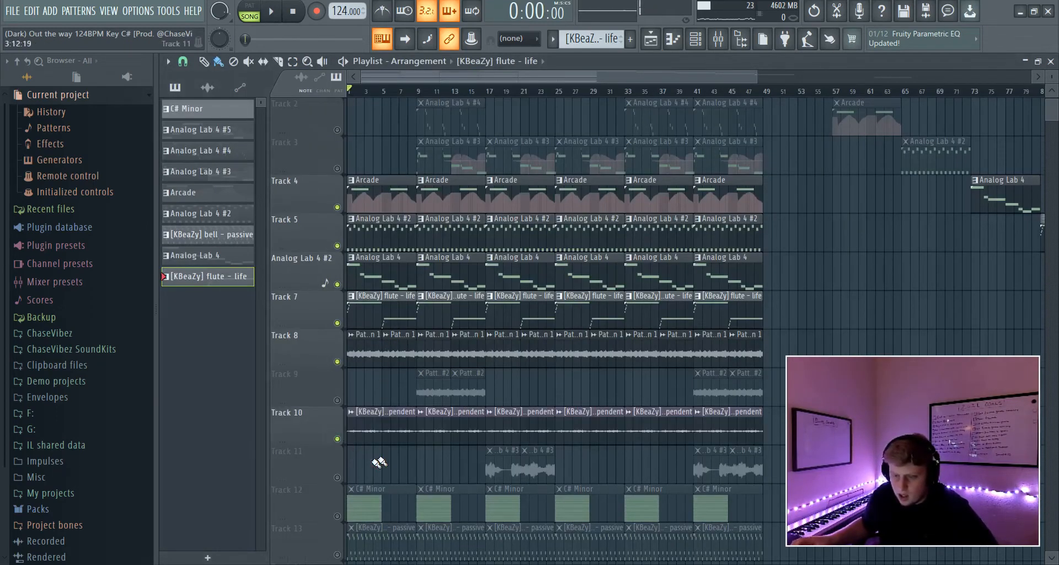
left_click(392, 437)
double_click(441, 412)
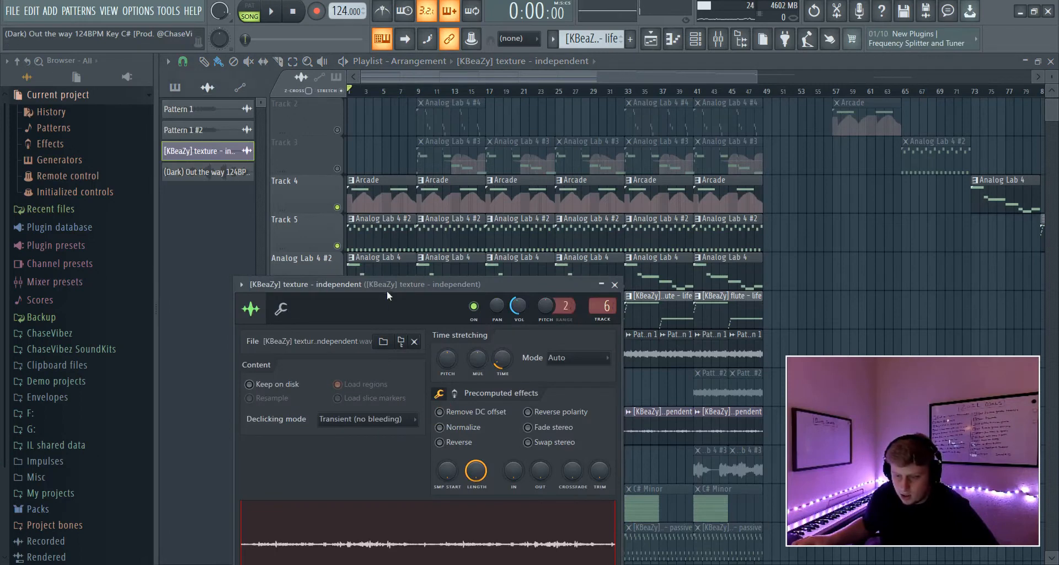
left_click_drag(387, 293, 592, 161)
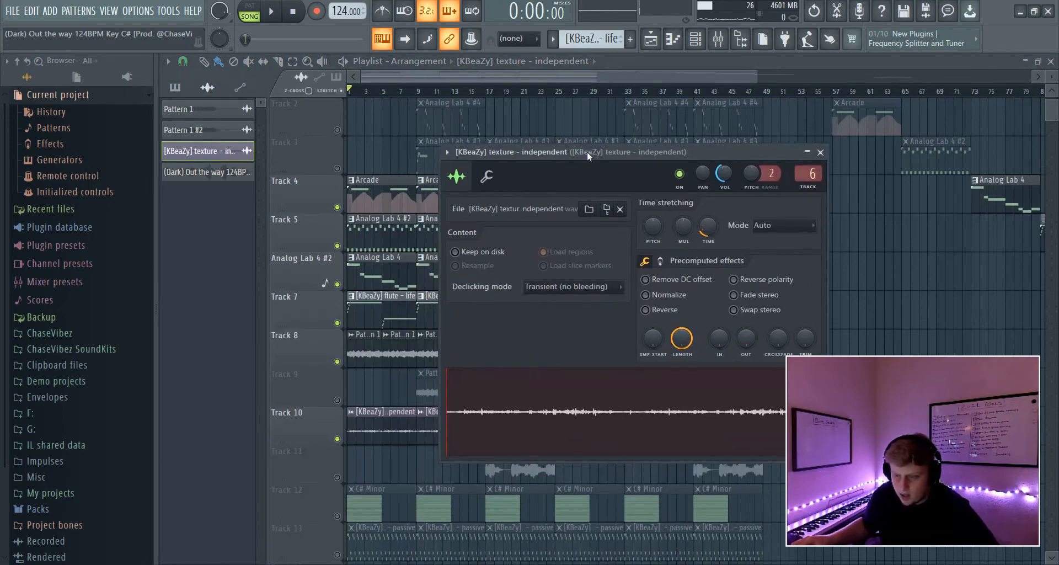
Expand the ChaseVibez folder and its ! ONE SHOT KITS subfolder, and close the texture clip's settings
left_click(92, 336)
left_click(71, 269)
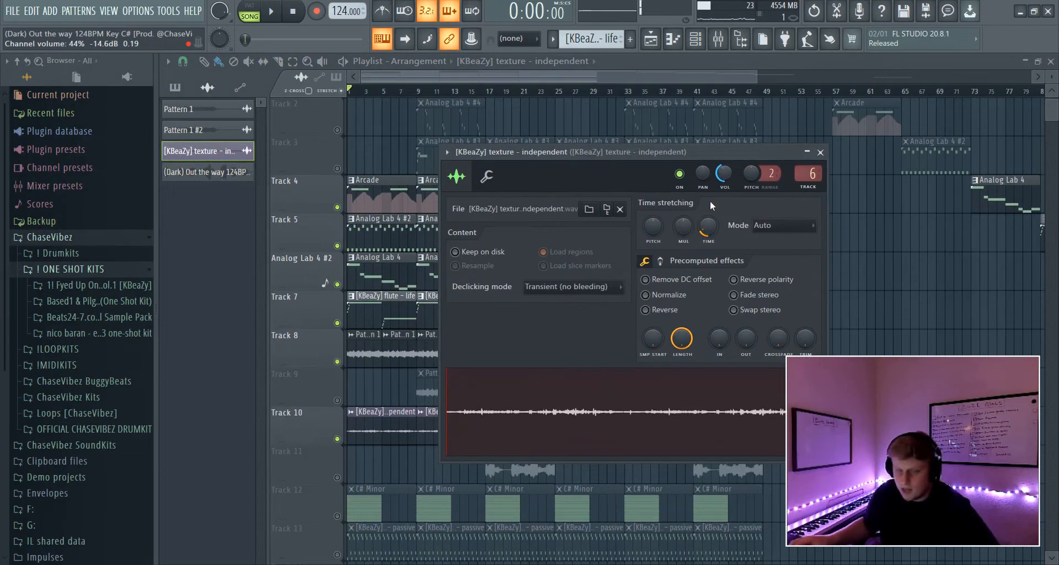
key("Escape")
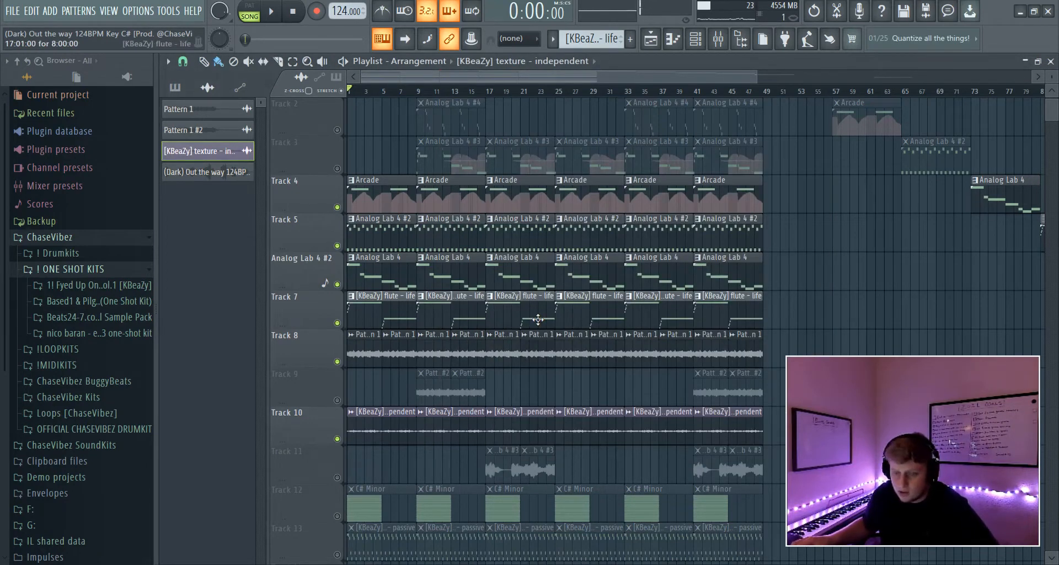
Audition the arrangement with the texture layer, and unmute Track 9 with bars 9 to 17 selected
key("space")
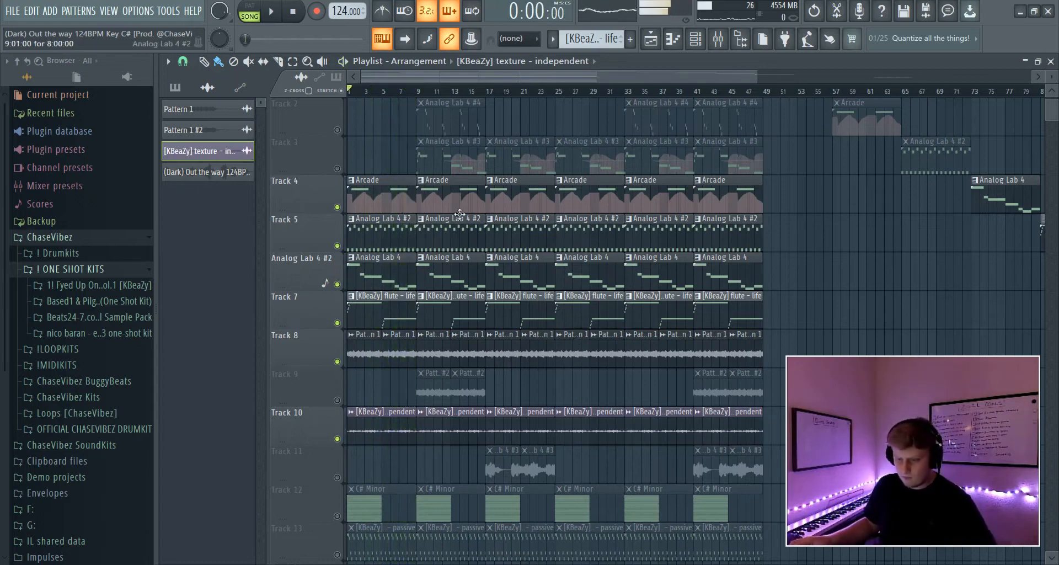
key("space")
left_click_drag(418, 94, 486, 92)
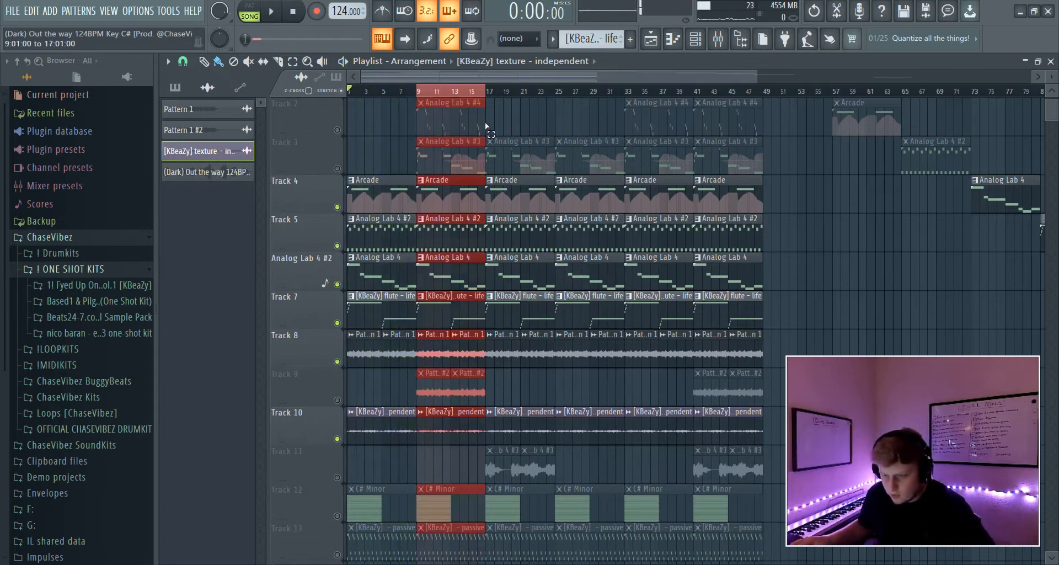
left_click(338, 400)
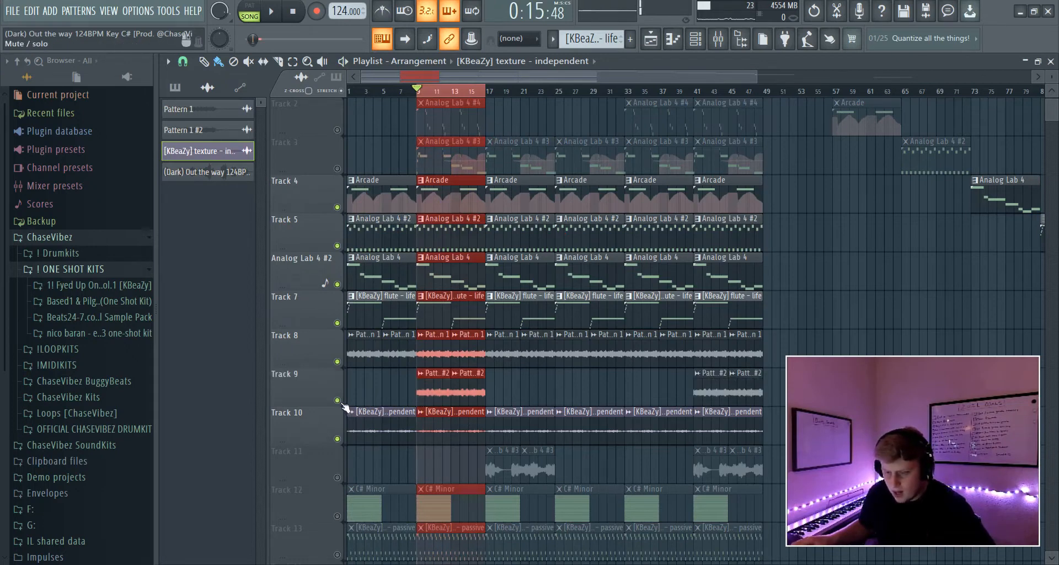
Inspect the Pattern 1 audio clip's settings and play Track 8 soloed from the start of the arrangement
double_click(365, 353)
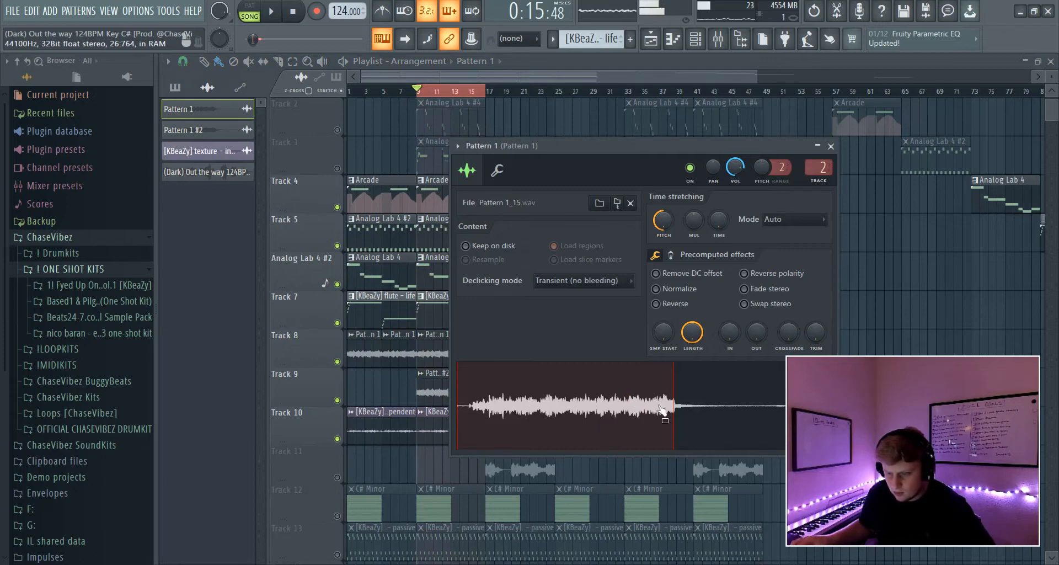
left_click(831, 146)
left_click(406, 90)
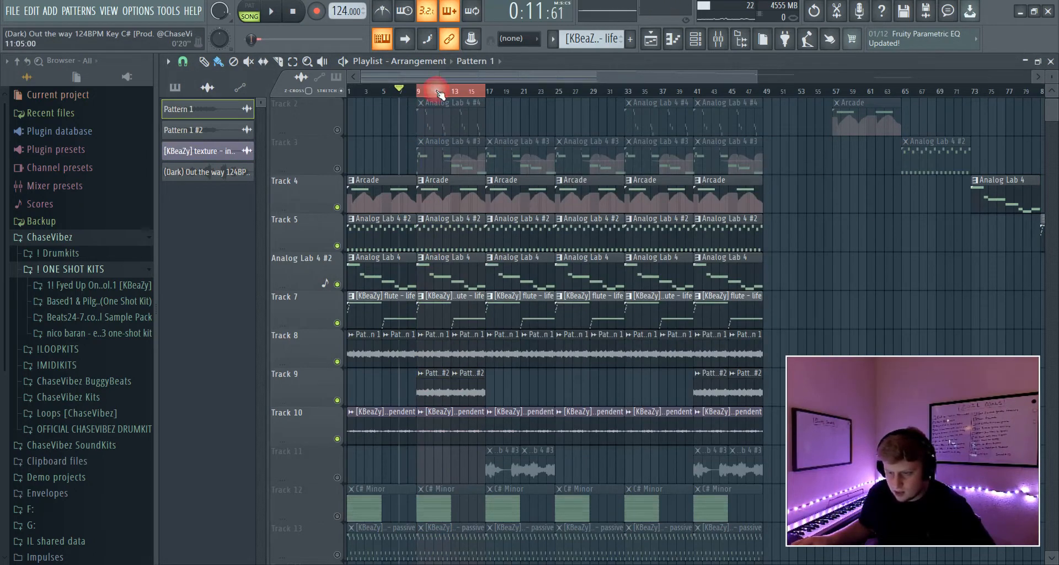
left_click_drag(437, 90, 278, 101)
right_click(339, 362)
key("space")
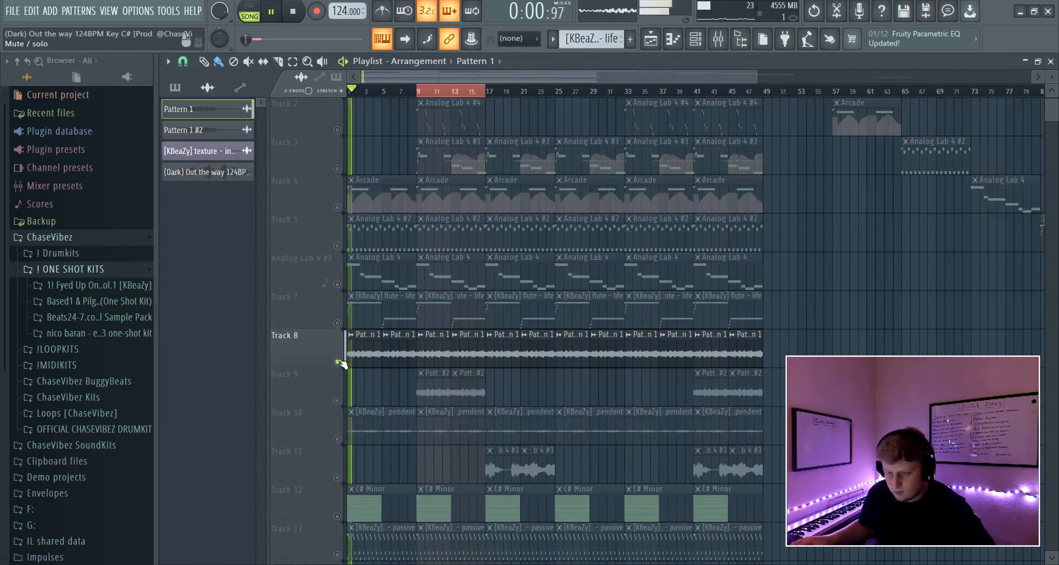
right_click(339, 362)
key("space")
Mute Tracks 2 and 3 and play the arrangement from bar 9 to hear Track 9's added layer
left_click(422, 91)
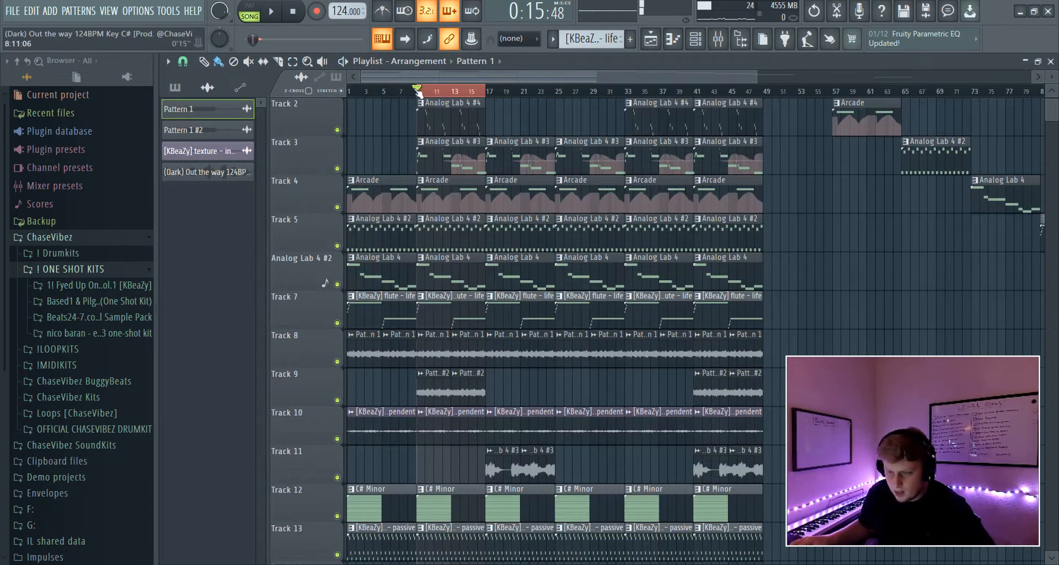
left_click(337, 168)
left_click(336, 129)
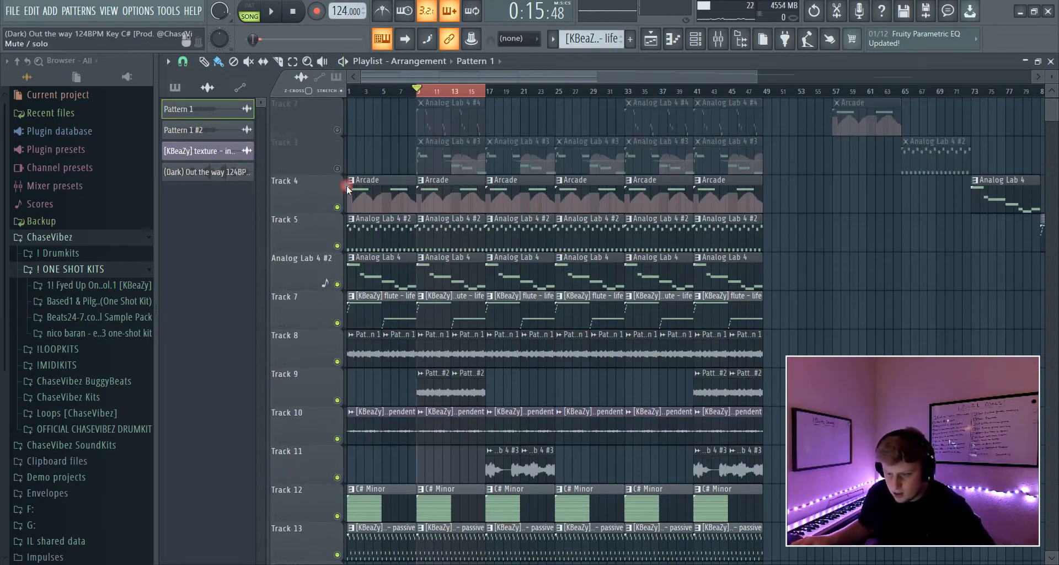
key("space")
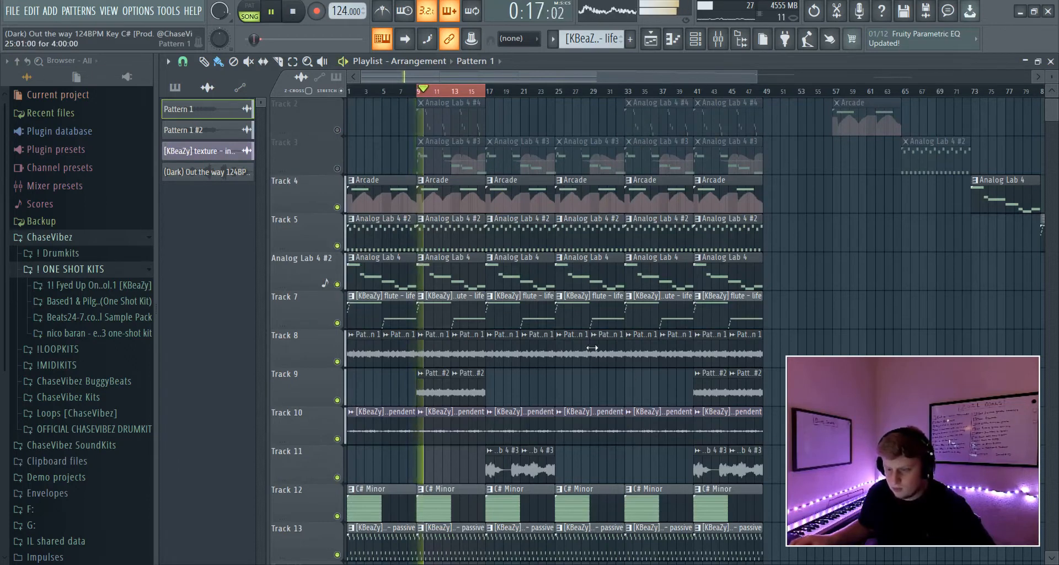
key("space")
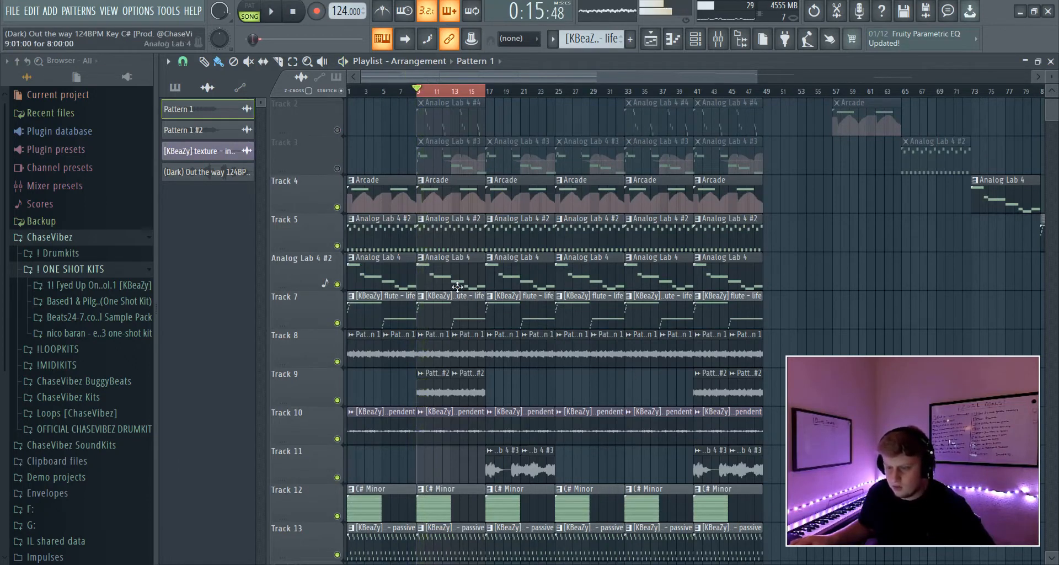
Unmute Track 3 while keeping Track 2 muted, and open the Analog Lab 4 #3 pattern's notes
right_click(337, 169)
right_click(337, 169)
left_click(337, 130)
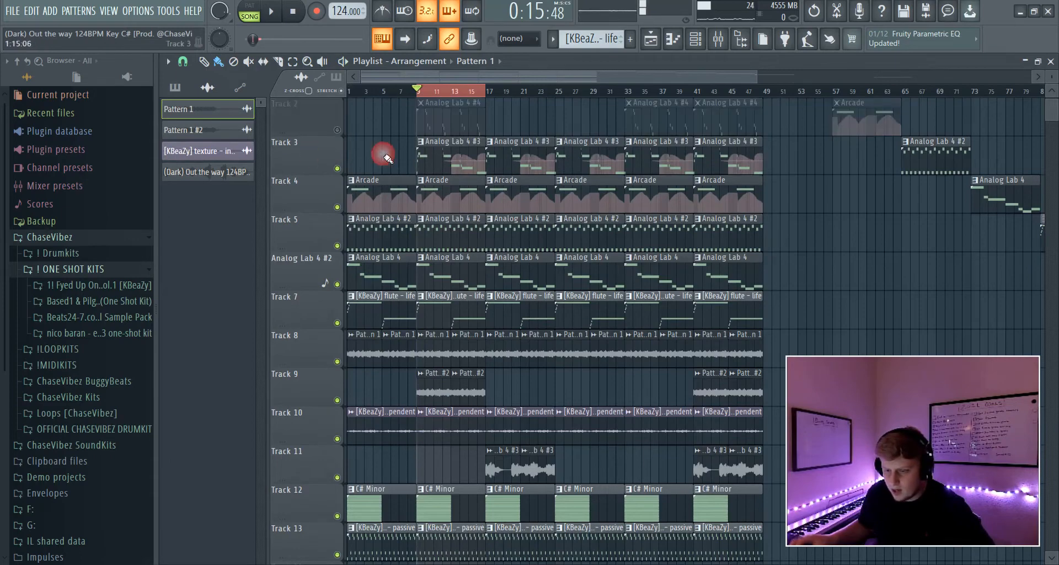
double_click(470, 160)
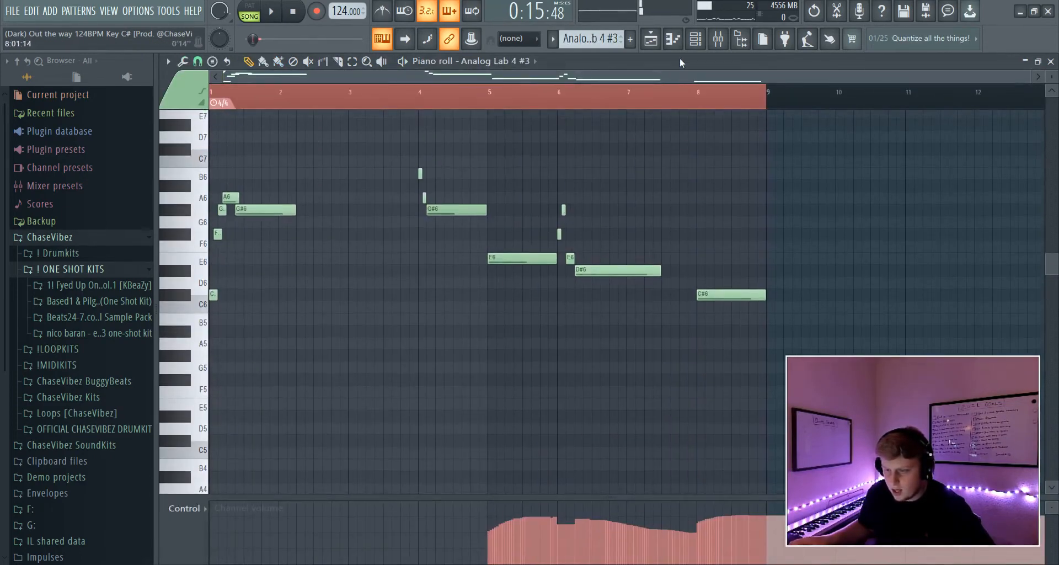
Open the Analog Lab 4 #3 instrument and reposition its window to show the preset and its controls
left_click(720, 53)
left_click(364, 281)
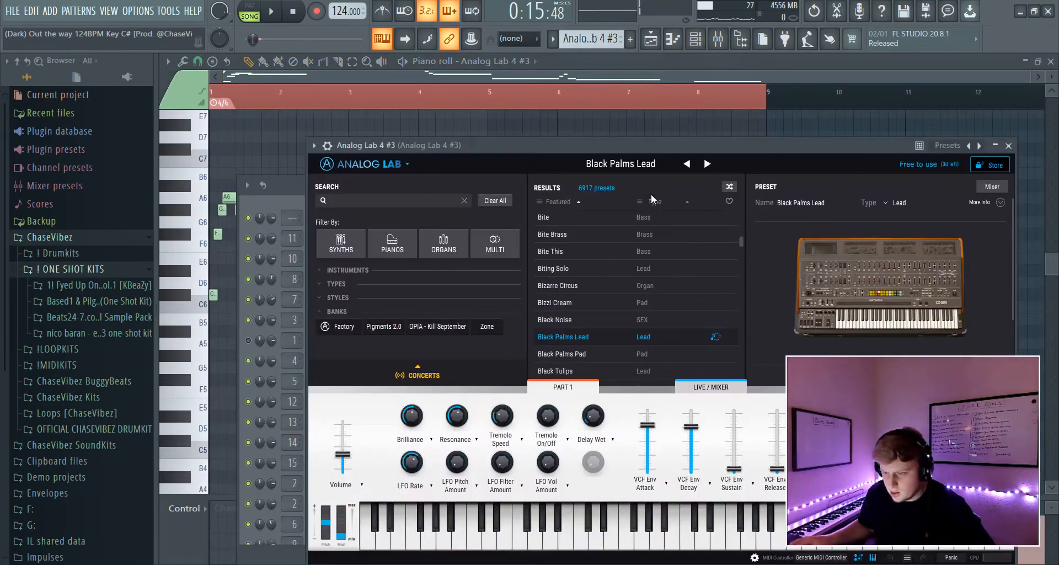
left_click_drag(646, 150, 549, 113)
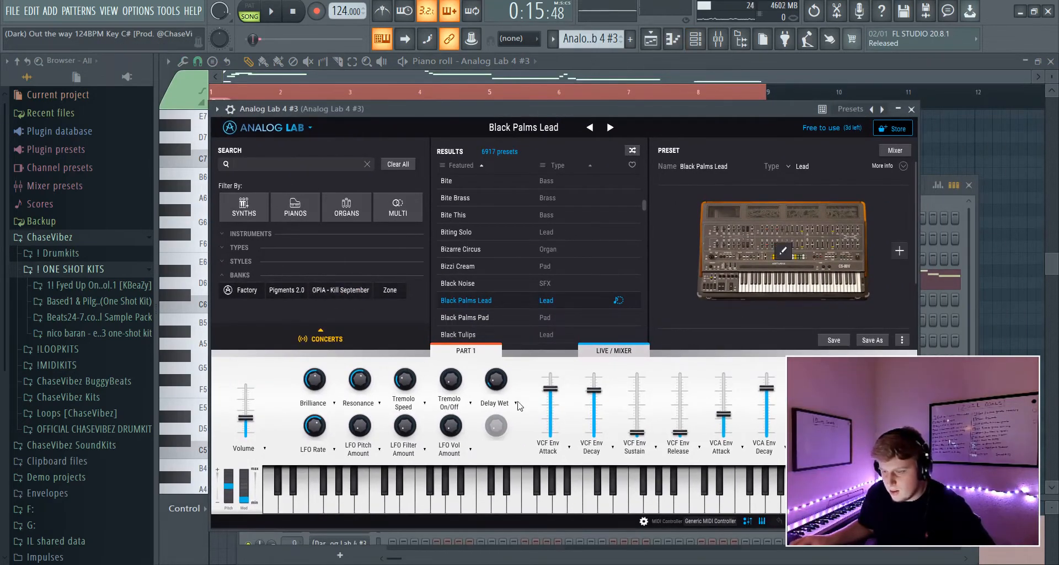
Bypass the effects on the Analog Lab 4 #3 mixer track and play its melody dry
left_click(718, 38)
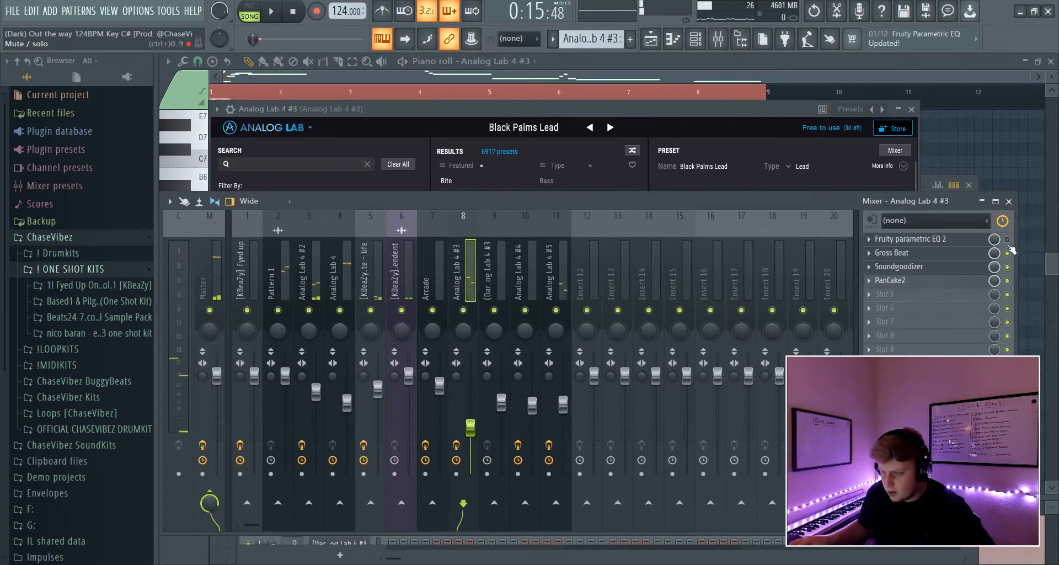
left_click(731, 94)
right_click(749, 131)
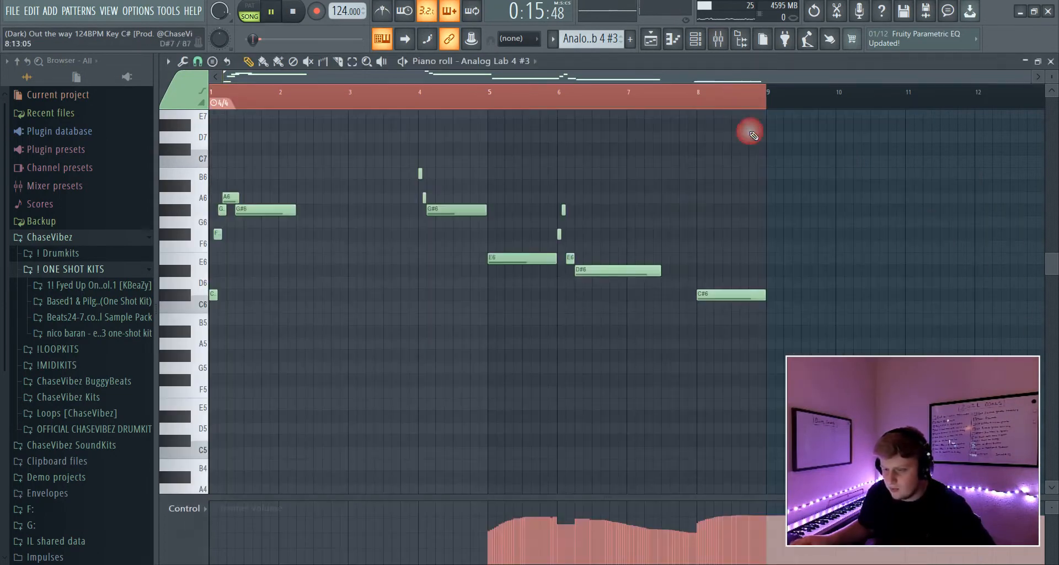
key("space")
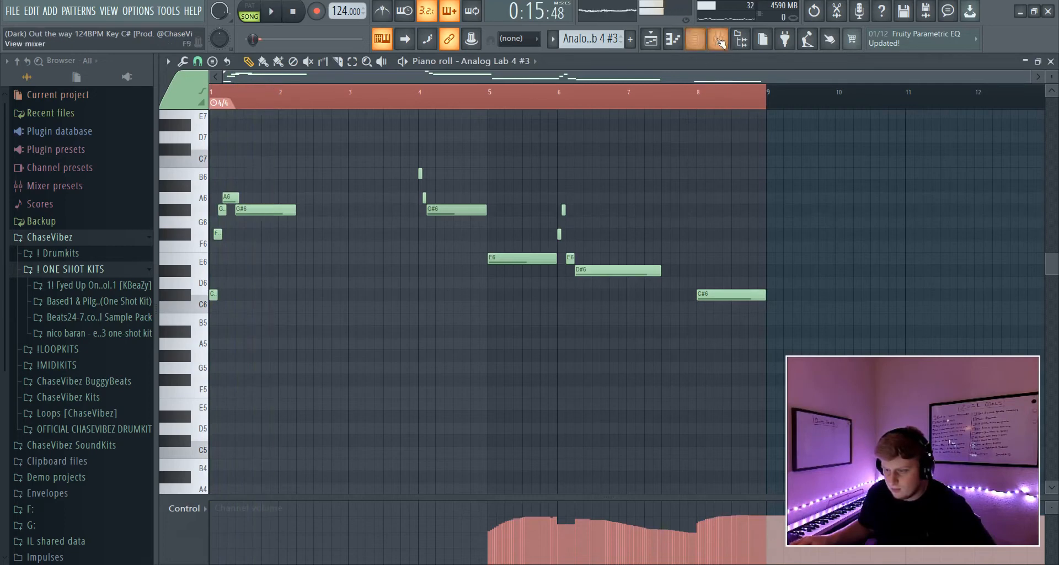
key("space")
Re-enable Fruity parametric EQ 2, Gross Beat, Soundgoodizer and PanCake2 on the Analog Lab 4 #3 mixer track, opening each effect
key("F9")
left_click(910, 238)
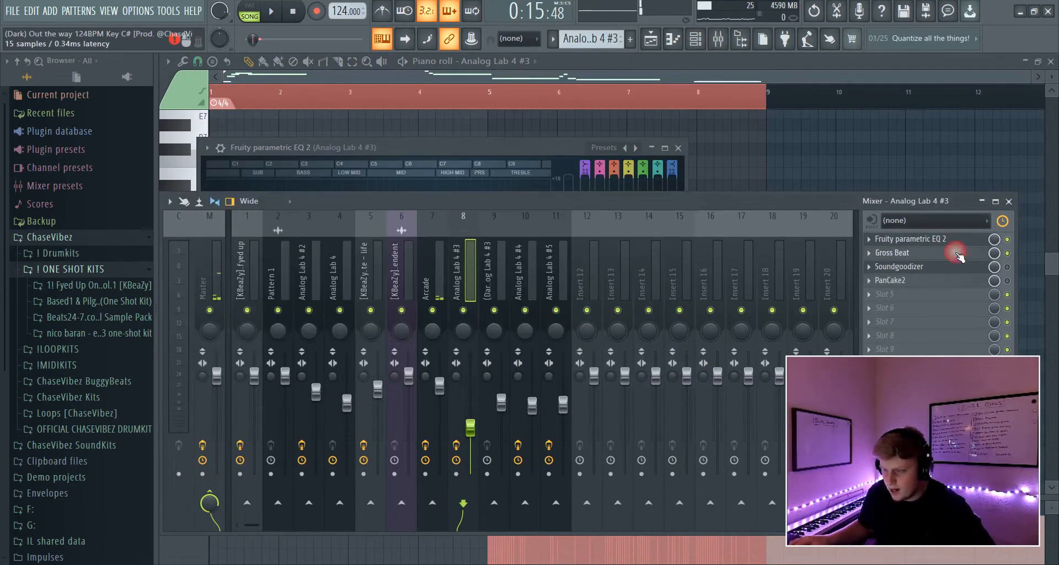
left_click(916, 253)
left_click(1006, 267)
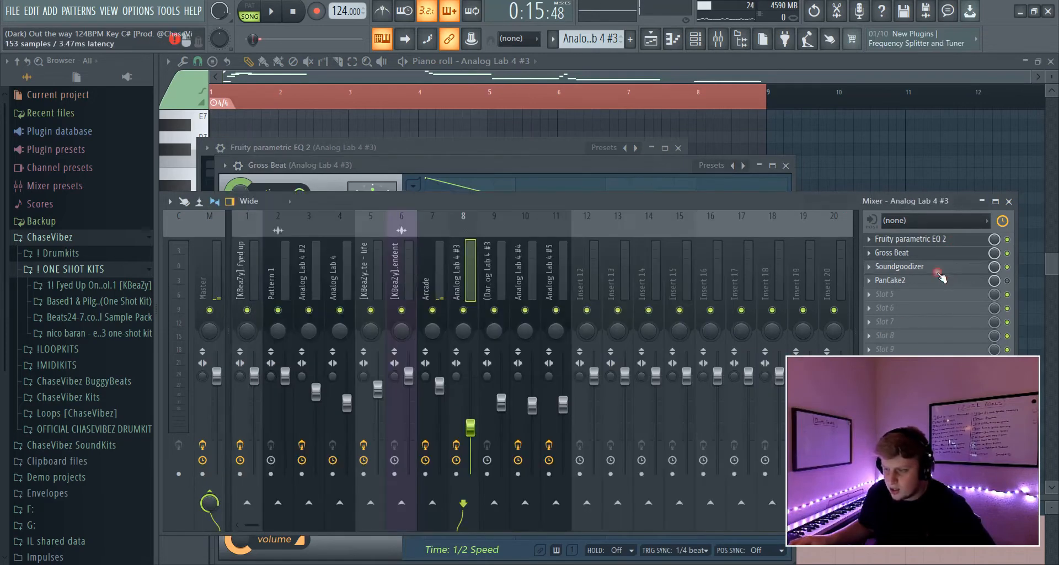
left_click(910, 267)
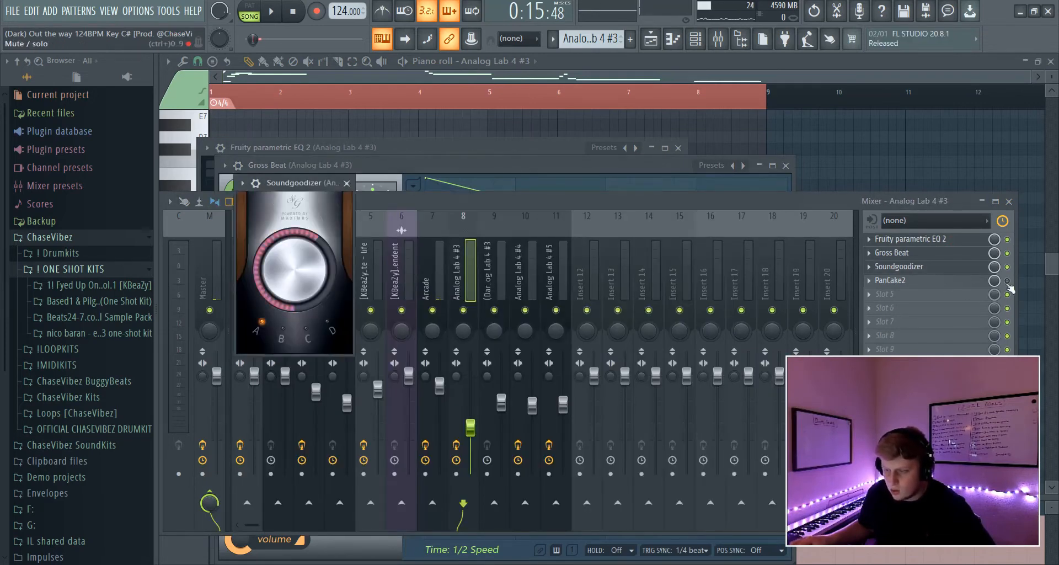
left_click(956, 281)
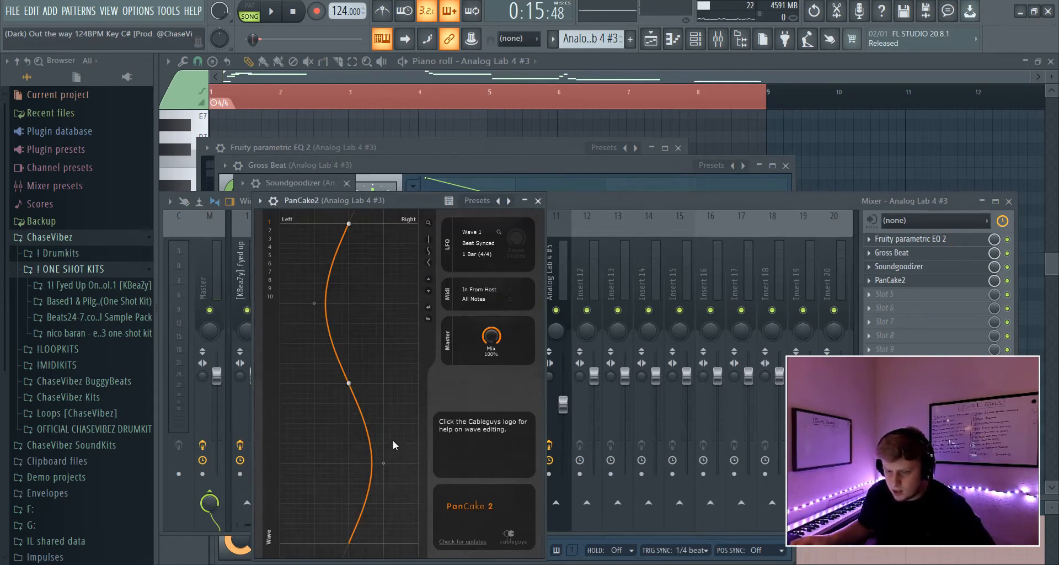
Return to the Analog Lab 4 #3 notes and play the melody with its mixer effects on
left_click(506, 102)
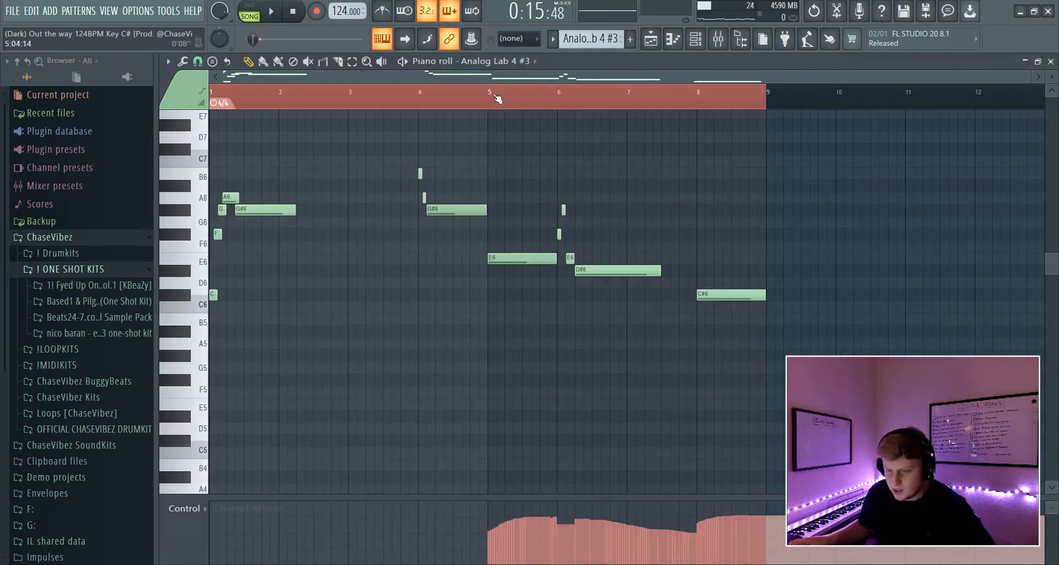
key("space")
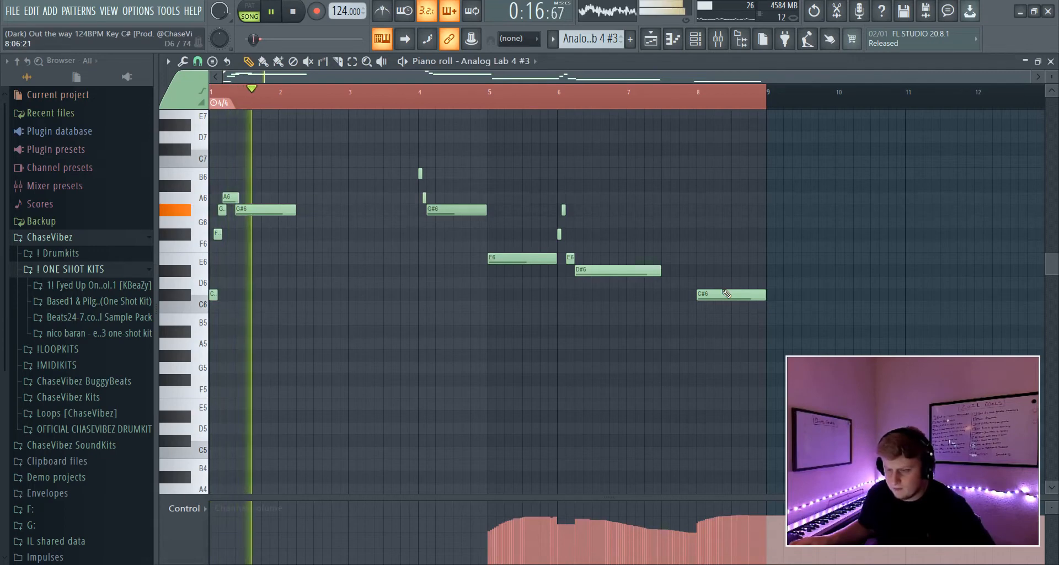
left_click(185, 508)
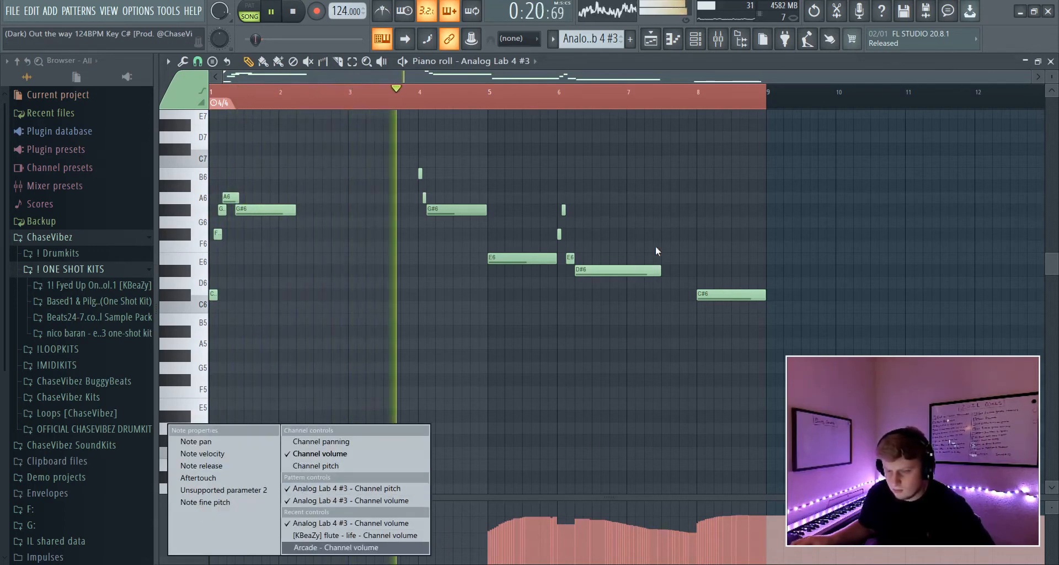
left_click(624, 64)
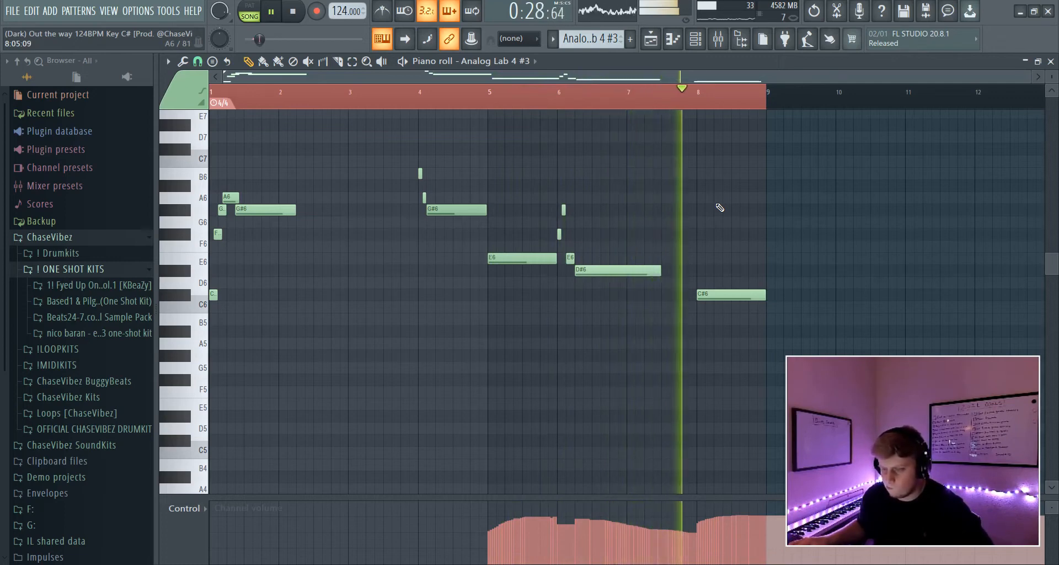
key("space")
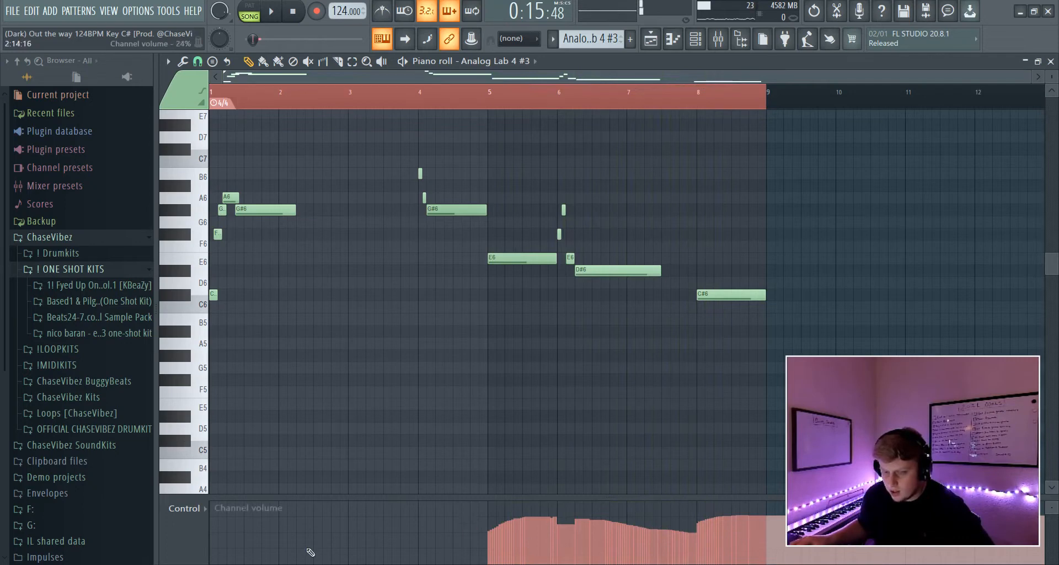
Switch the event lane below the Analog Lab 4 #3 notes from channel volume to channel pitch
left_click(189, 521)
left_click(352, 450)
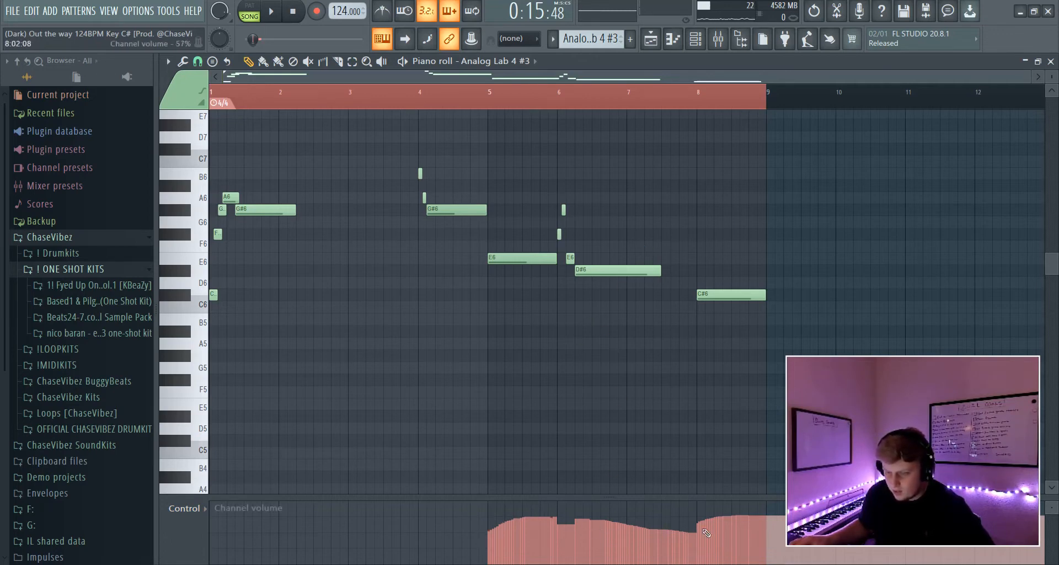
left_click(193, 528)
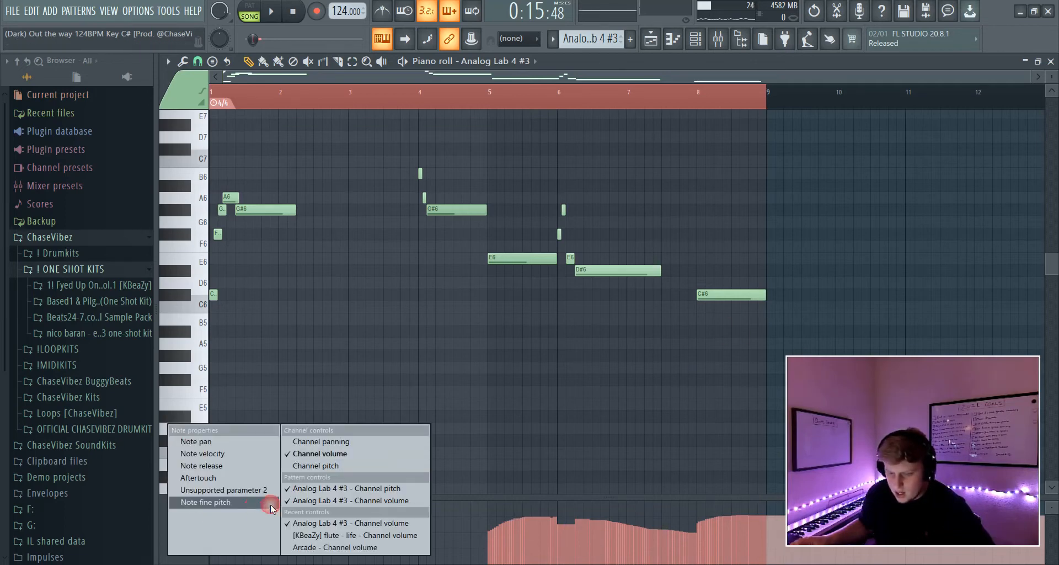
left_click(355, 462)
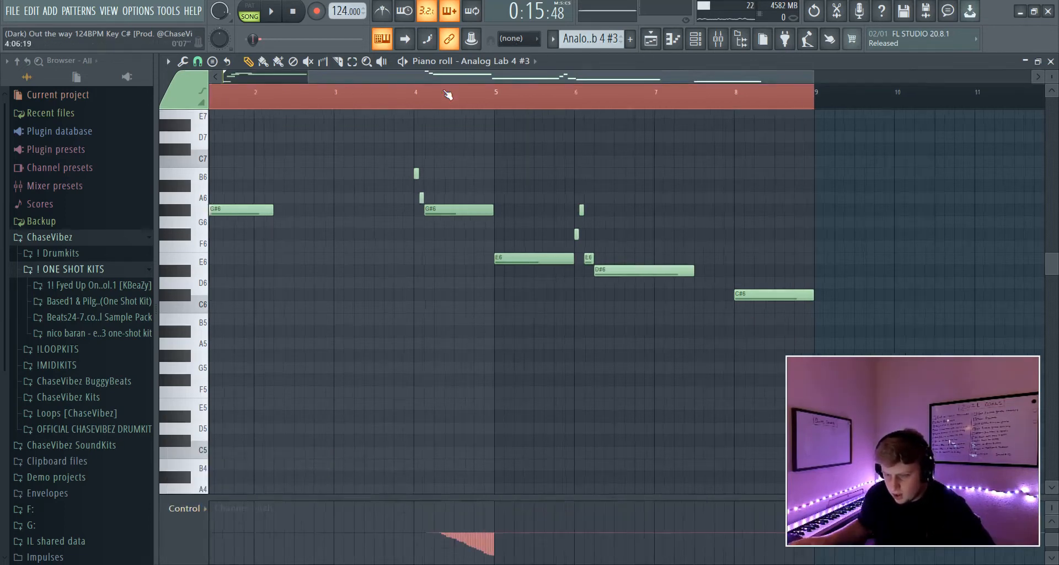
Play the Analog Lab 4 #3 melody to hear the pitch bend on the long G#6 note in bar 4
scroll(449, 95, "up", 3)
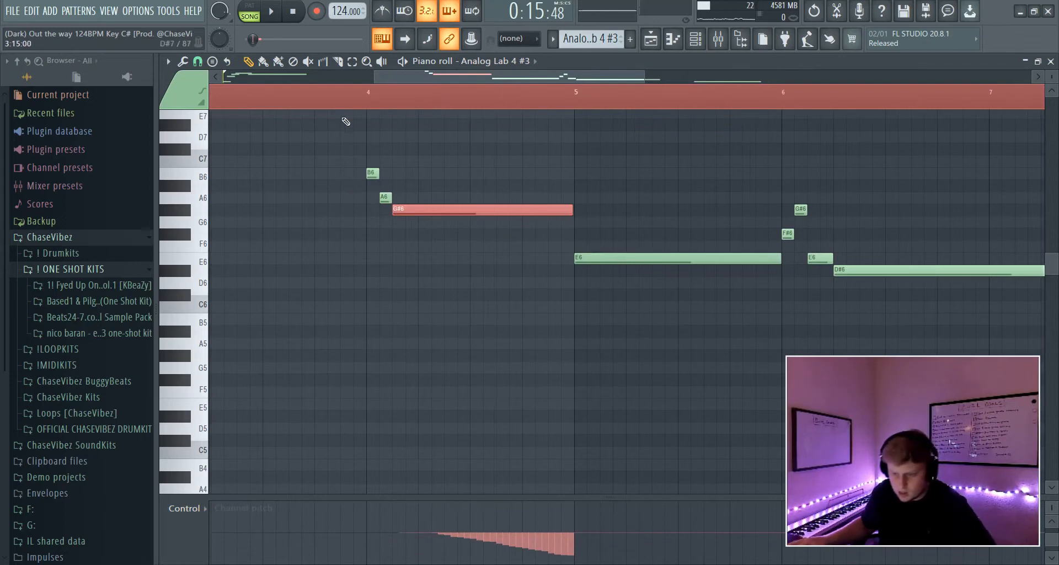
scroll(364, 94, "down", 2)
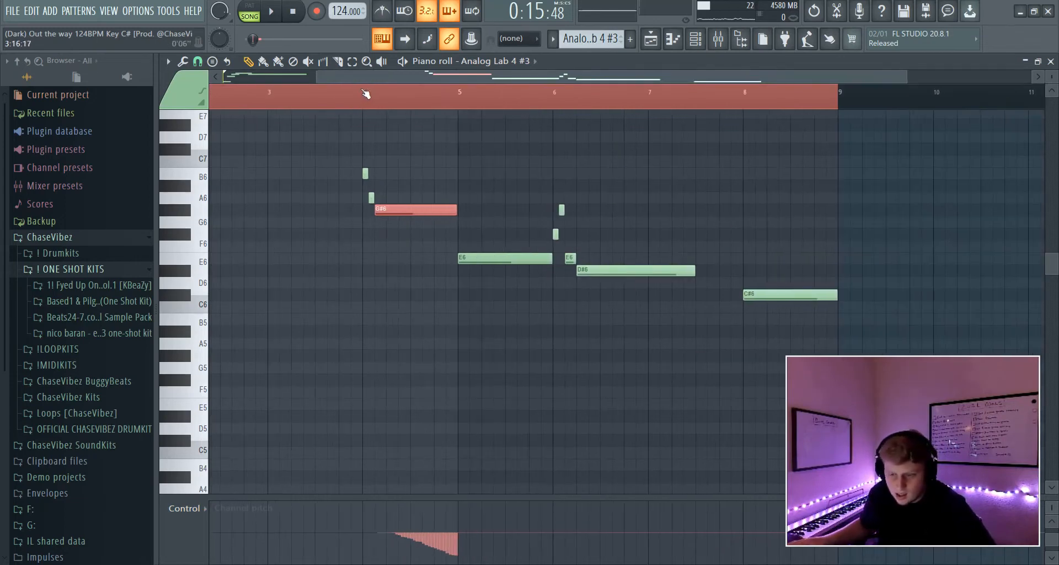
key("space")
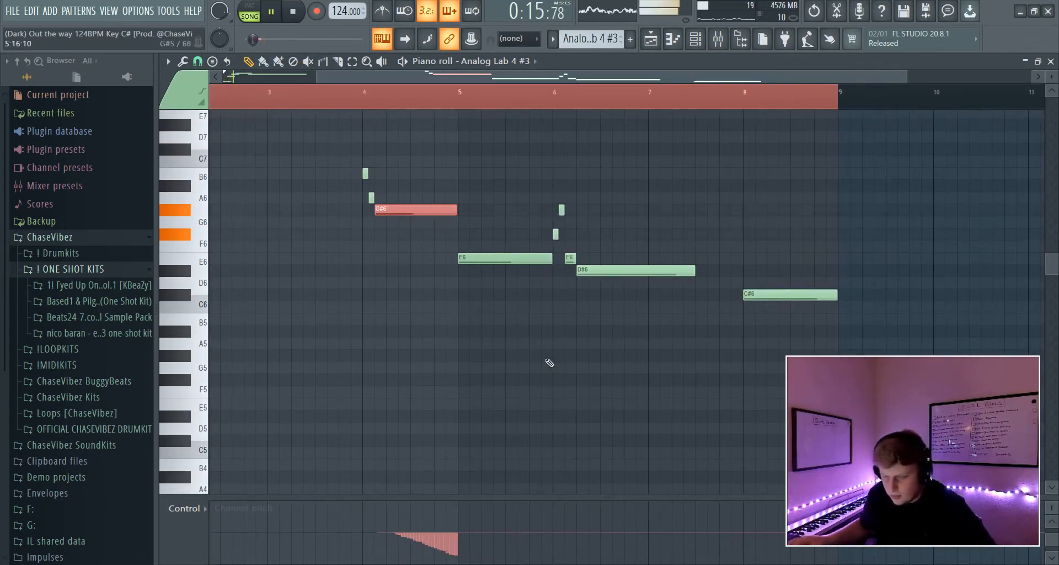
scroll(371, 101, "up", 3)
scroll(633, 440, "up", 2)
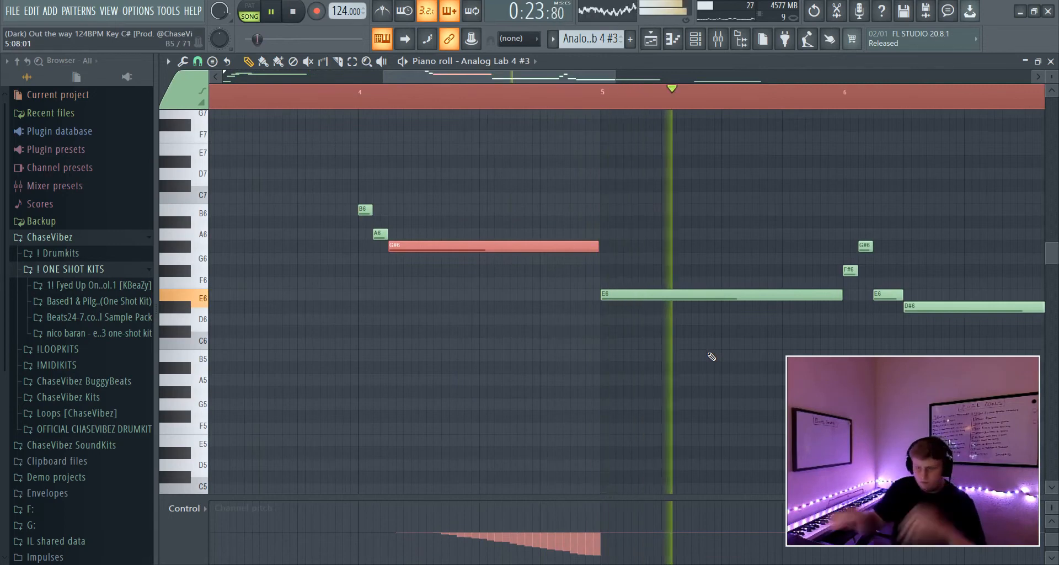
key("space")
left_click(213, 509)
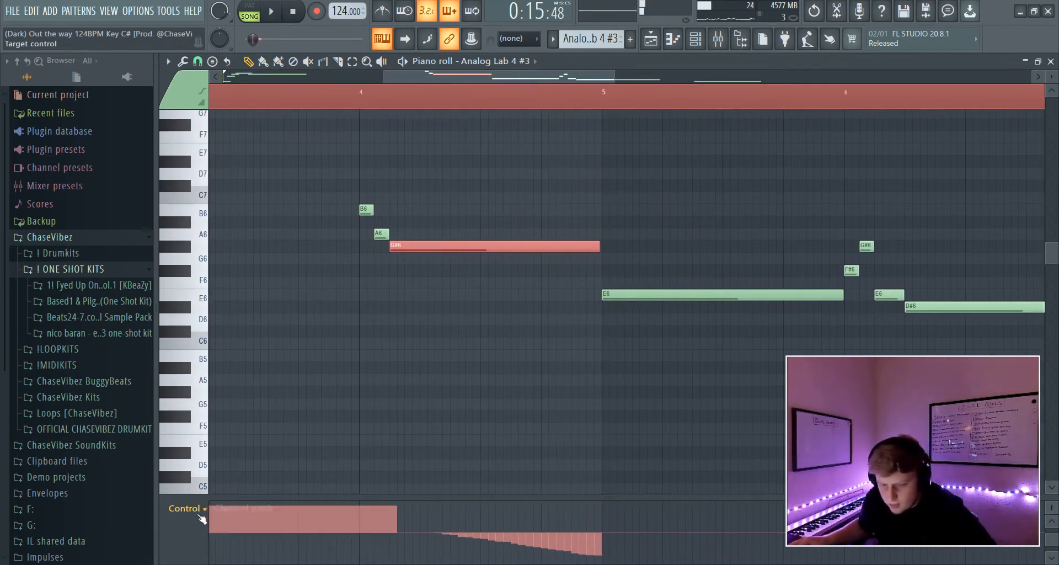
left_click(29, 11)
left_click(41, 30)
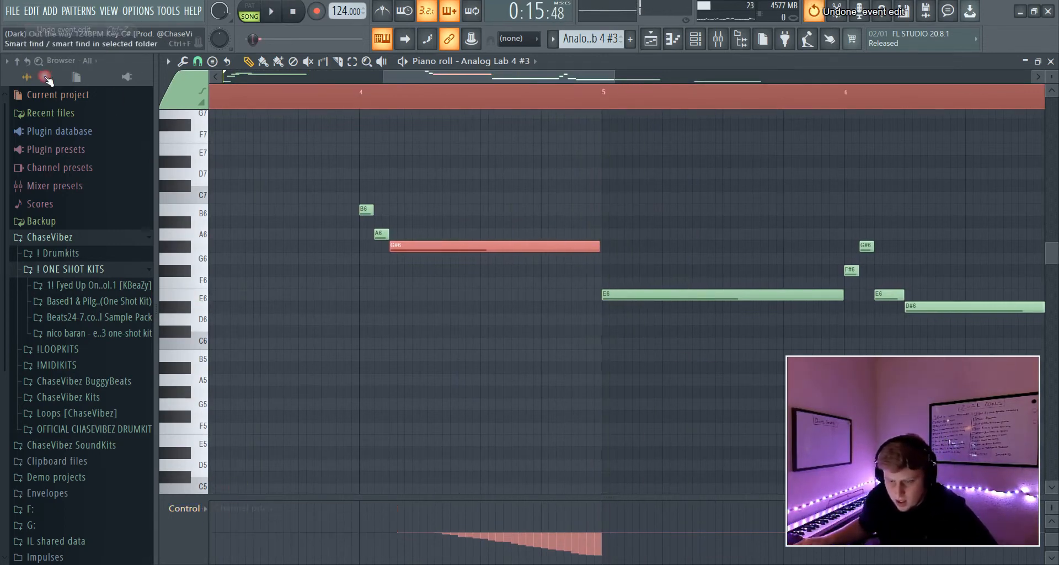
Return to the arrangement and open the Track 11 audio clip's settings at bar 17 to show its declicking modes
left_click(184, 507)
left_click(240, 445)
left_click(651, 38)
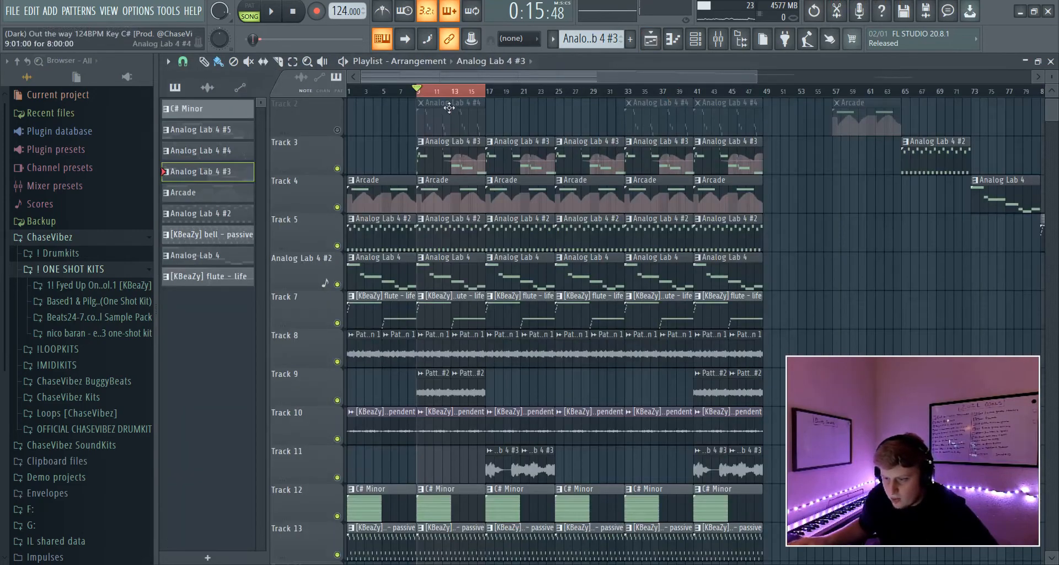
scroll(434, 93, "down", 3)
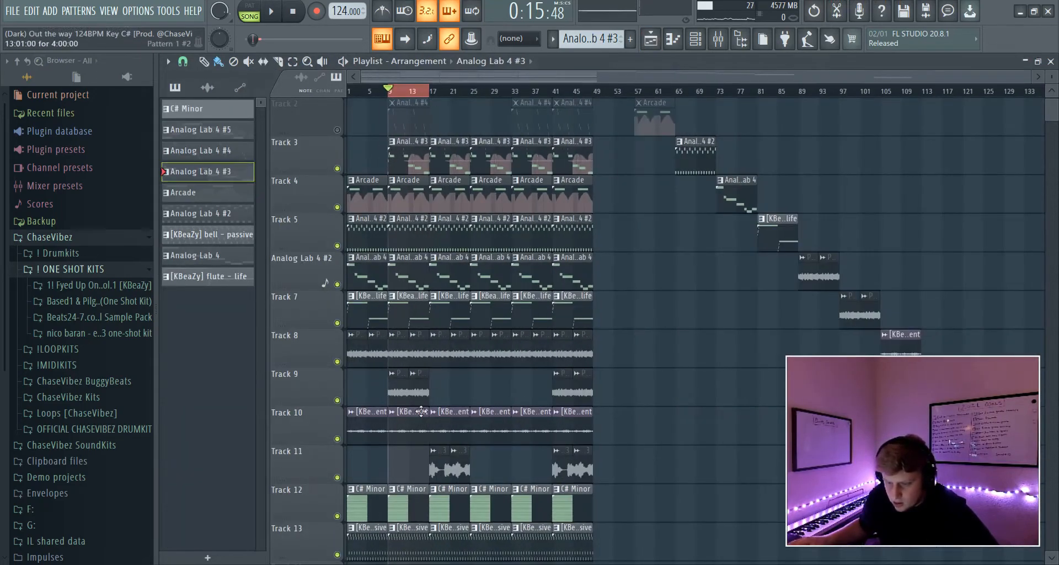
scroll(401, 478, "down", 2)
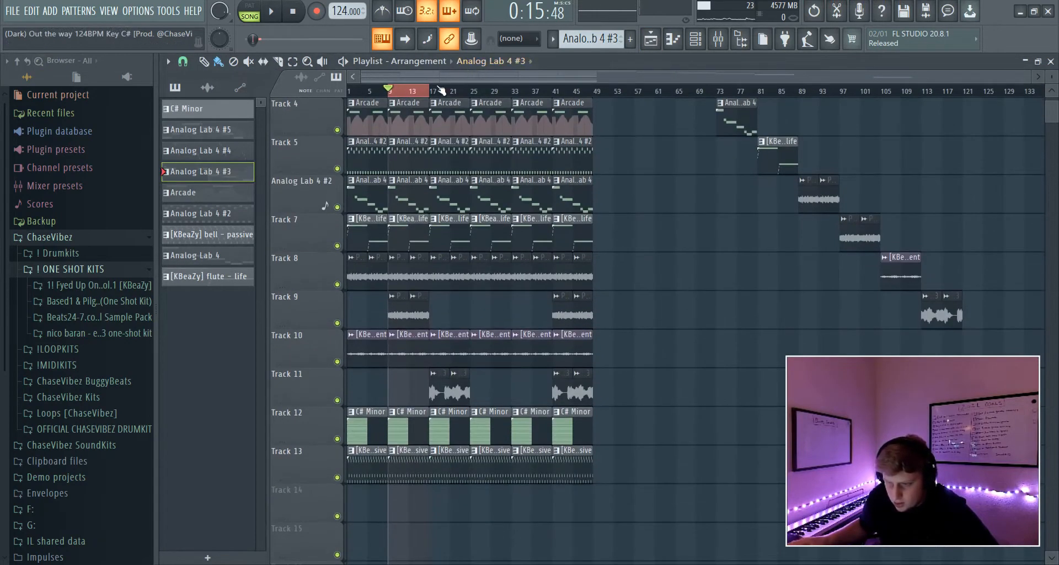
scroll(439, 90, "up", 5)
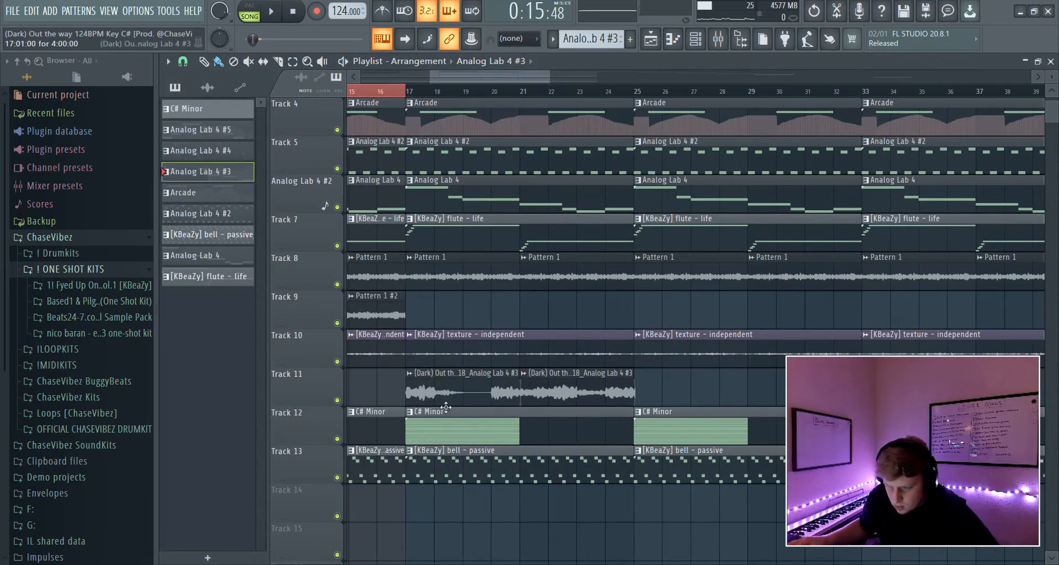
double_click(433, 380)
left_click(433, 377)
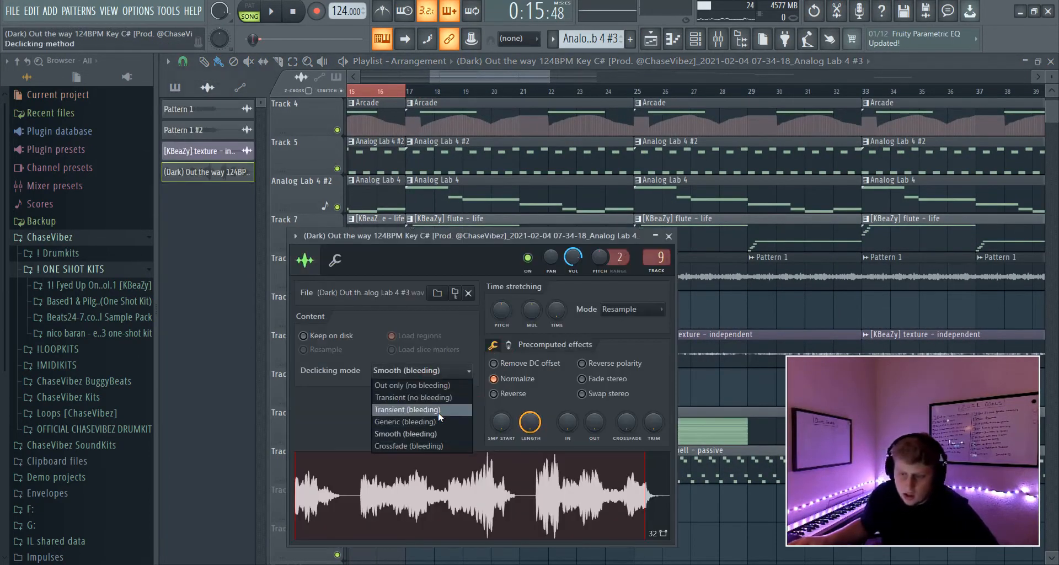
left_click(433, 386)
key("Escape")
Examine the edges of the Track 11 audio clips around bars 21 and 25 to see how they overlap
scroll(472, 92, "up", 5)
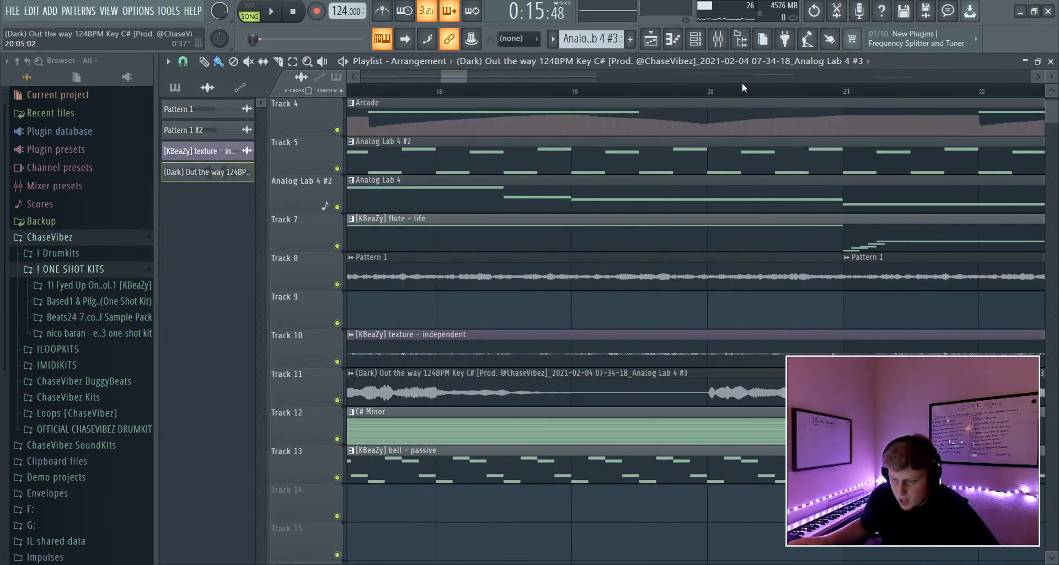
scroll(766, 89, "down", 3)
scroll(584, 97, "up", 4)
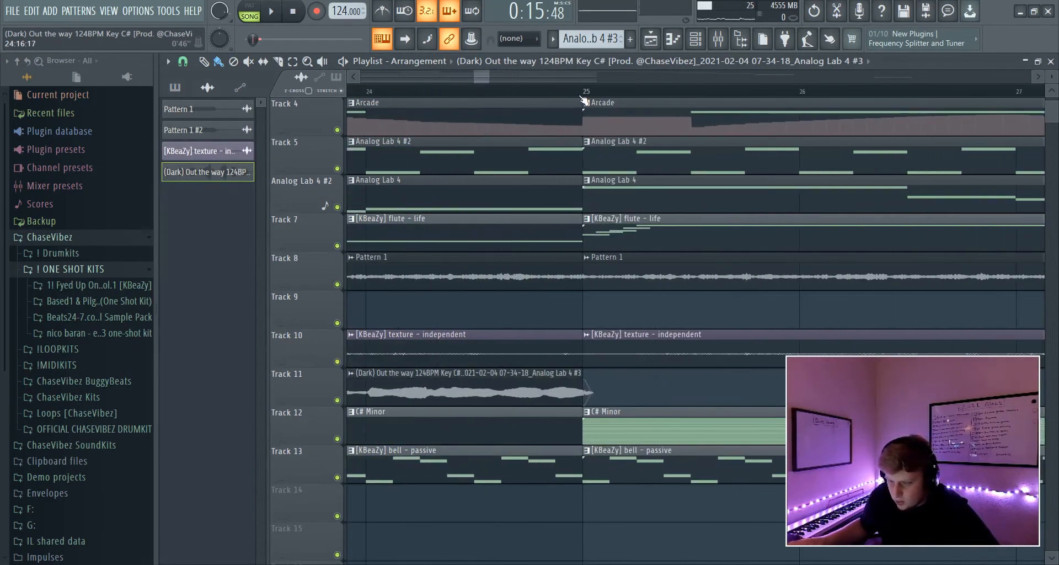
scroll(584, 97, "down", 4)
scroll(451, 100, "down", 1)
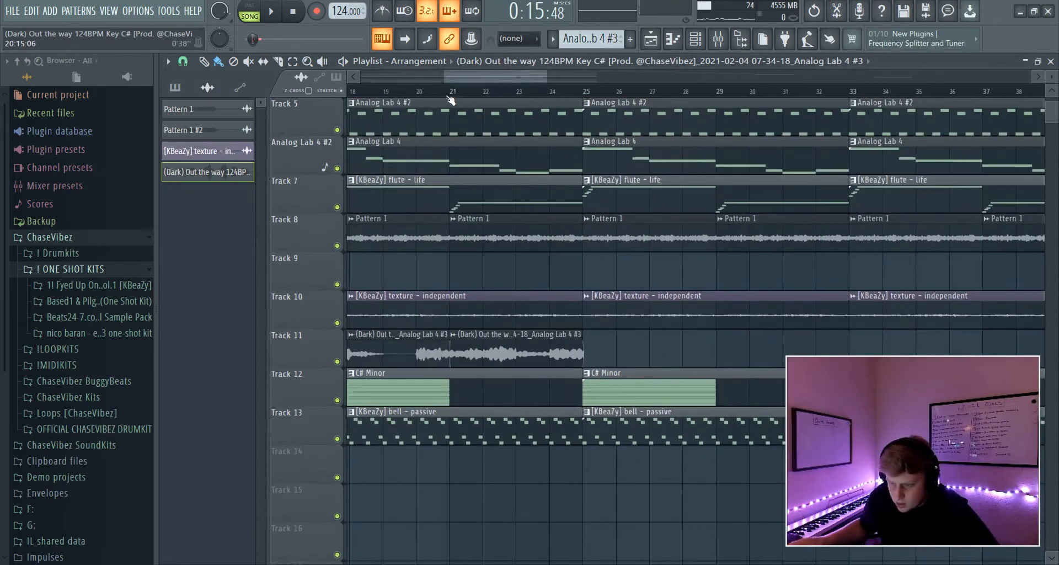
scroll(450, 99, "up", 3)
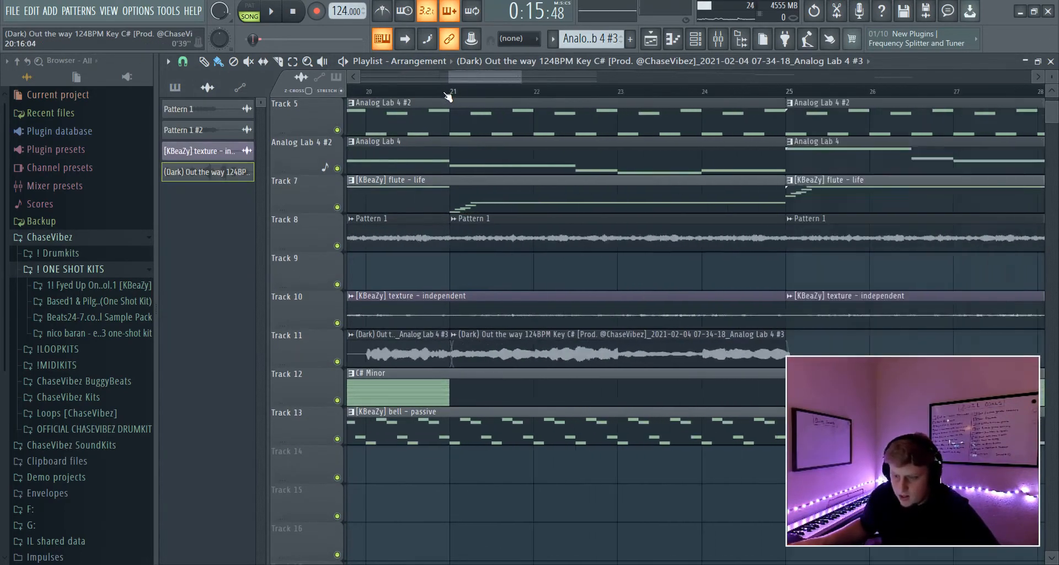
scroll(449, 98, "down", 8)
scroll(610, 244, "up", 4)
Unmute Track 2 and mute Track 1 in the arrangement
left_click(695, 40)
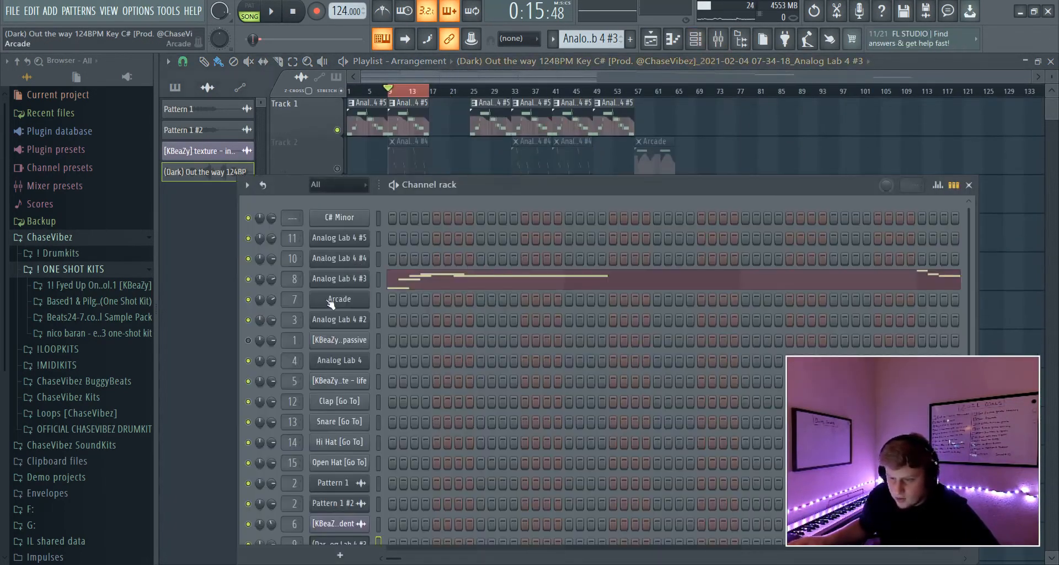
left_click(433, 102)
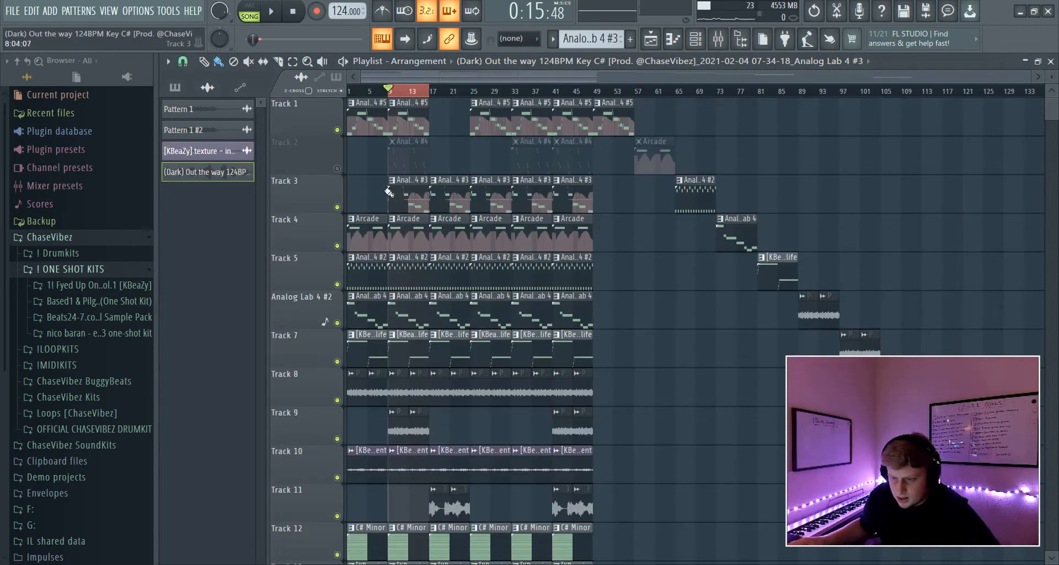
left_click(337, 168)
left_click(337, 129)
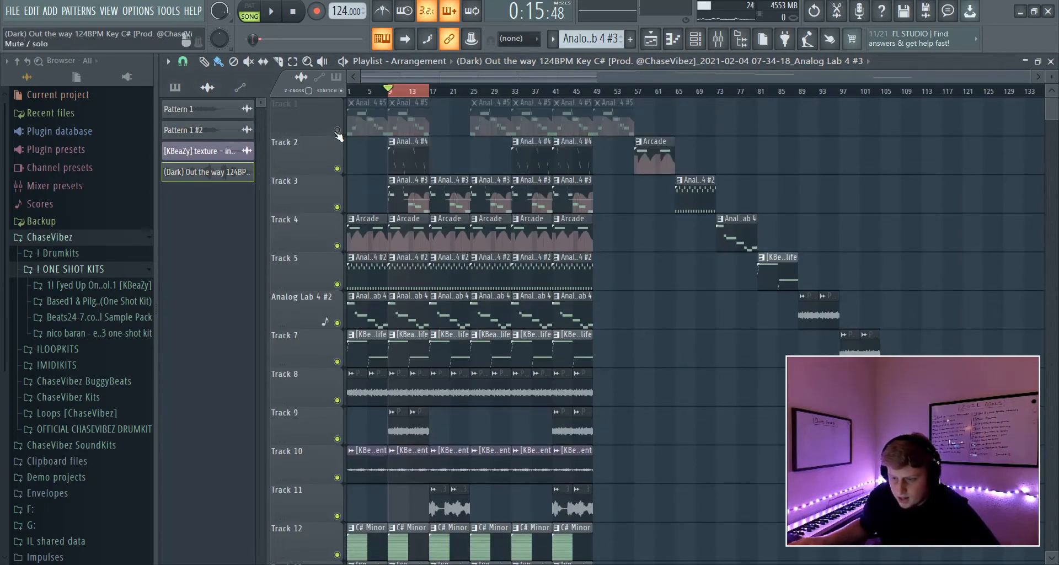
Open the Analog Lab 4 #4 pattern's notes, and view its instrument with the Crystals preset
double_click(414, 160)
left_click(718, 40)
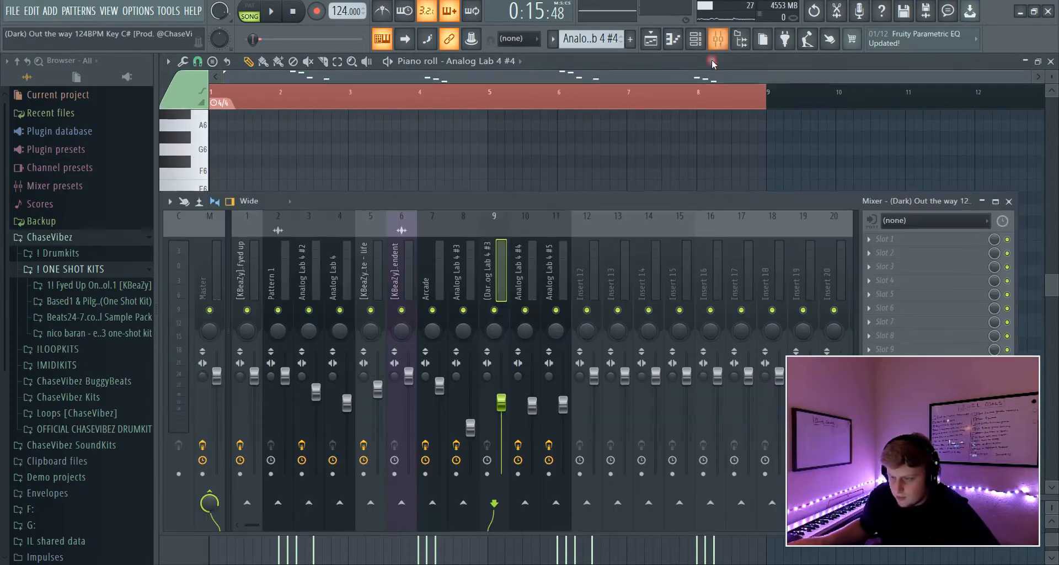
left_click(696, 39)
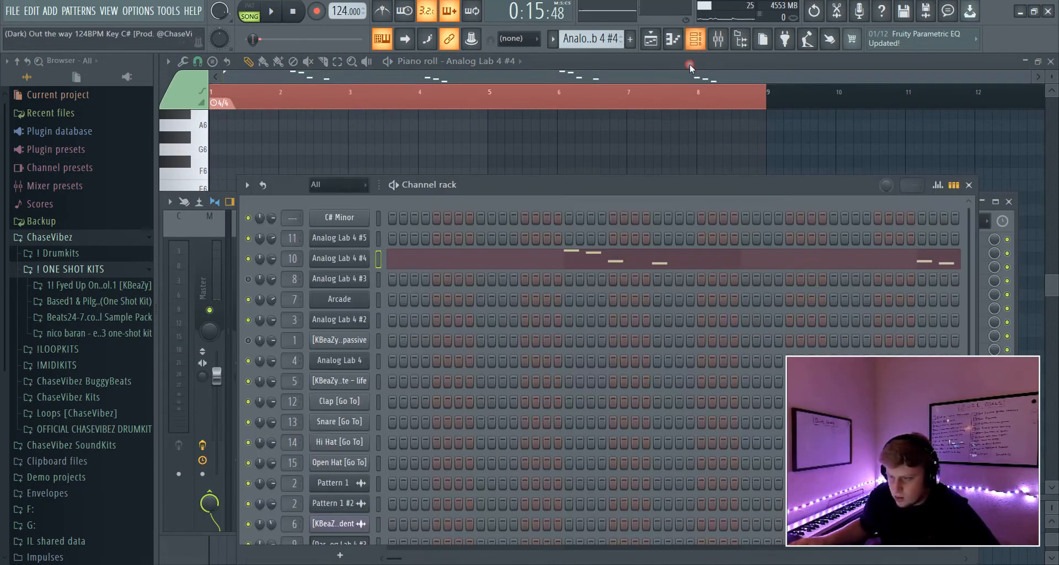
left_click(356, 258)
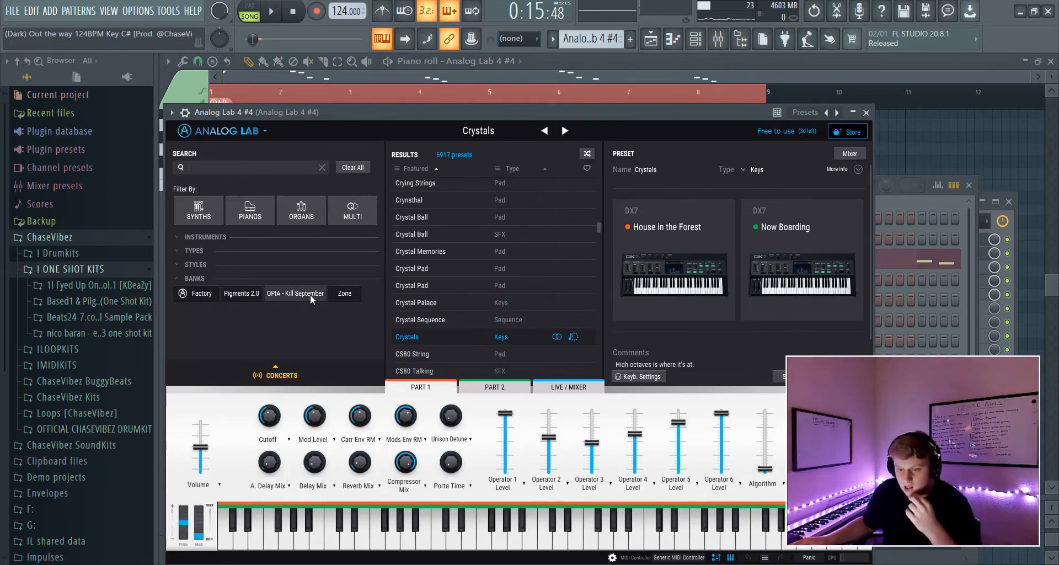
left_click(865, 112)
Bypass all five effects on the Analog Lab 4 #4 mixer track and play its melody dry
left_click(718, 39)
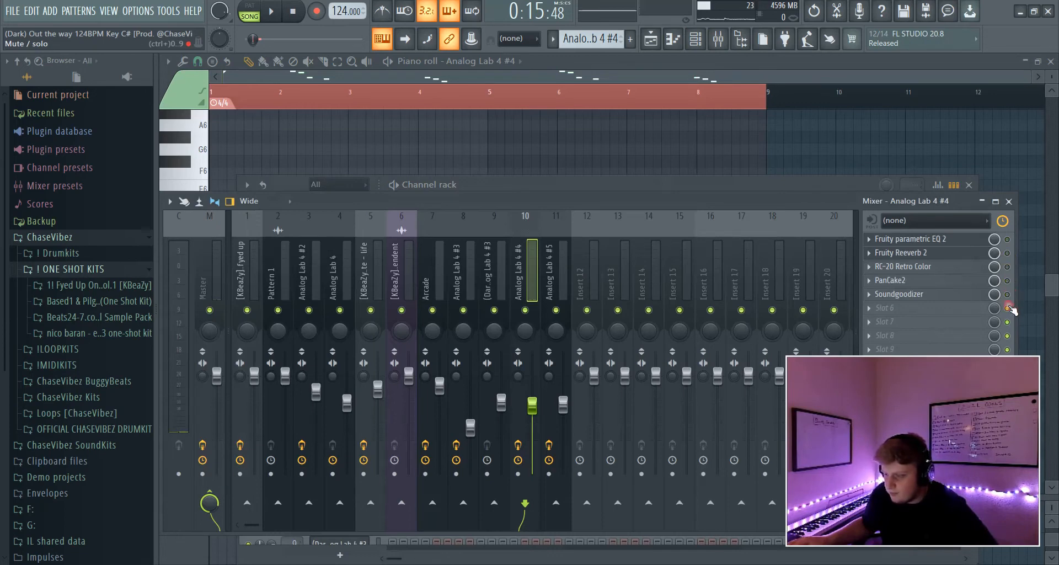
key("space")
left_click(503, 127)
right_click(502, 127)
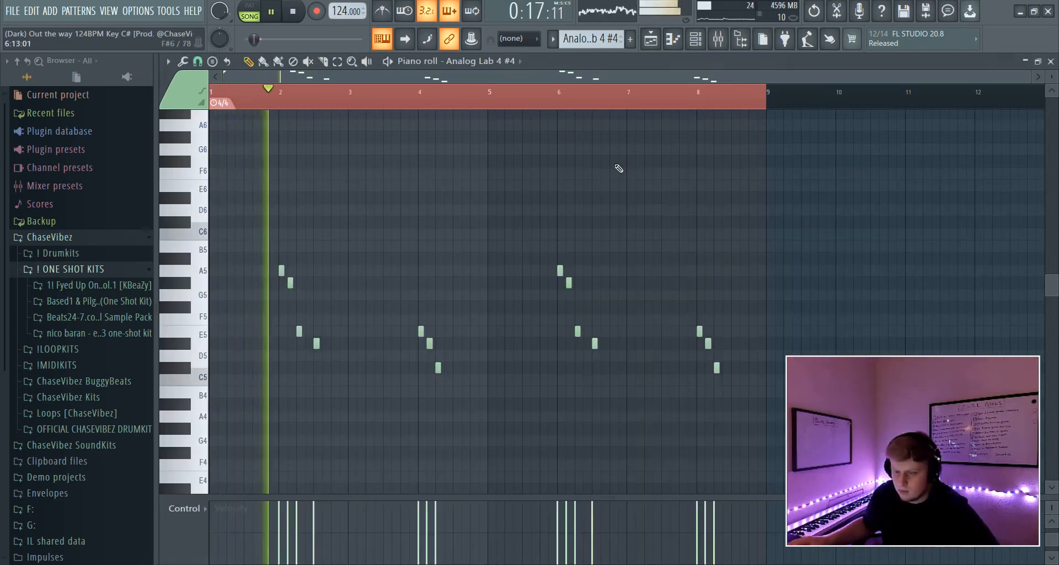
Stop playback, re-enable Fruity Parametric EQ 2 and Fruity Reeverb 2 on the Analog Lab 4 #4 mixer track, and view their settings
key("space")
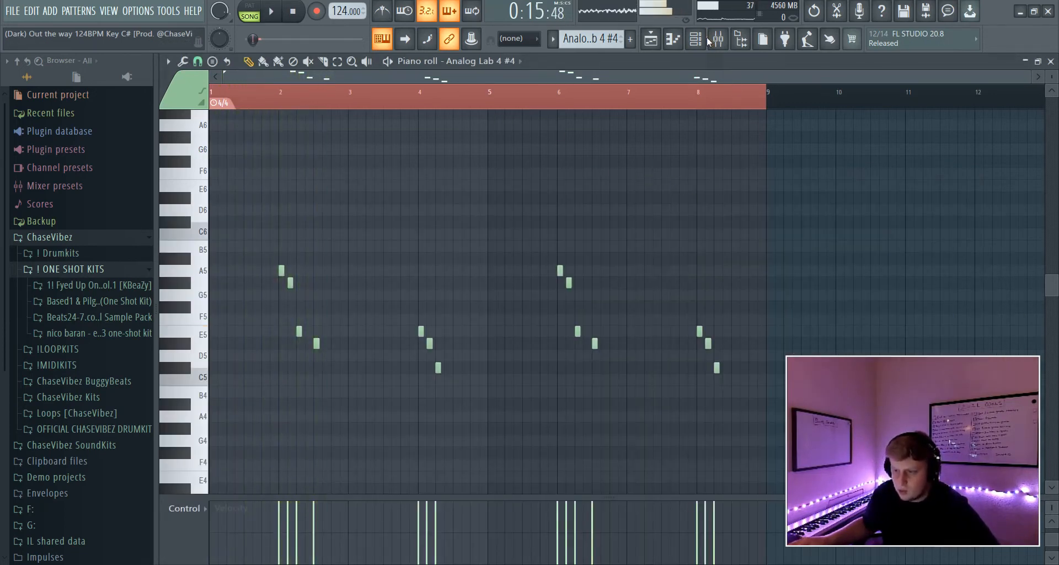
left_click(713, 43)
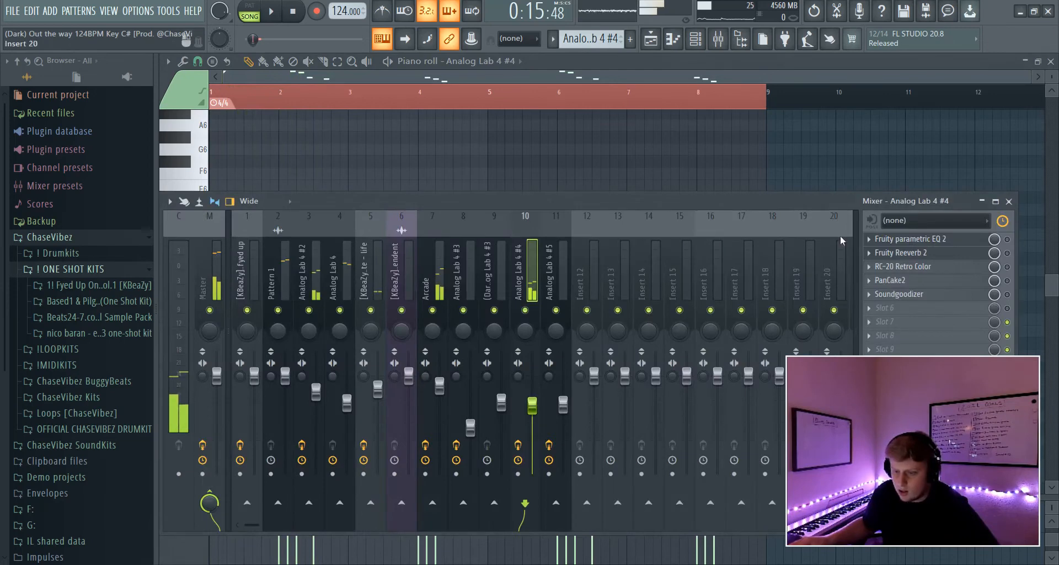
left_click(971, 242)
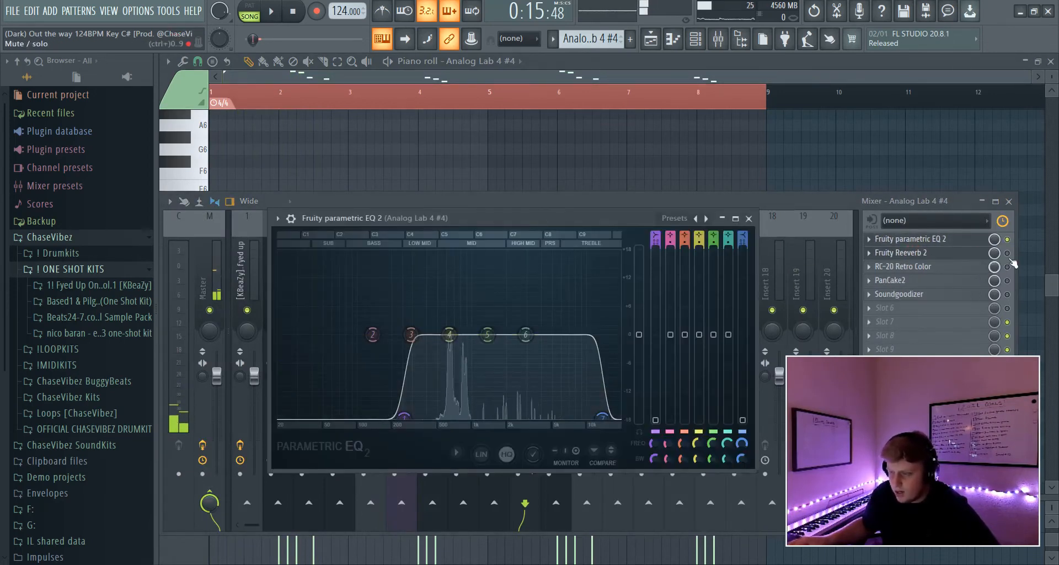
left_click(971, 243)
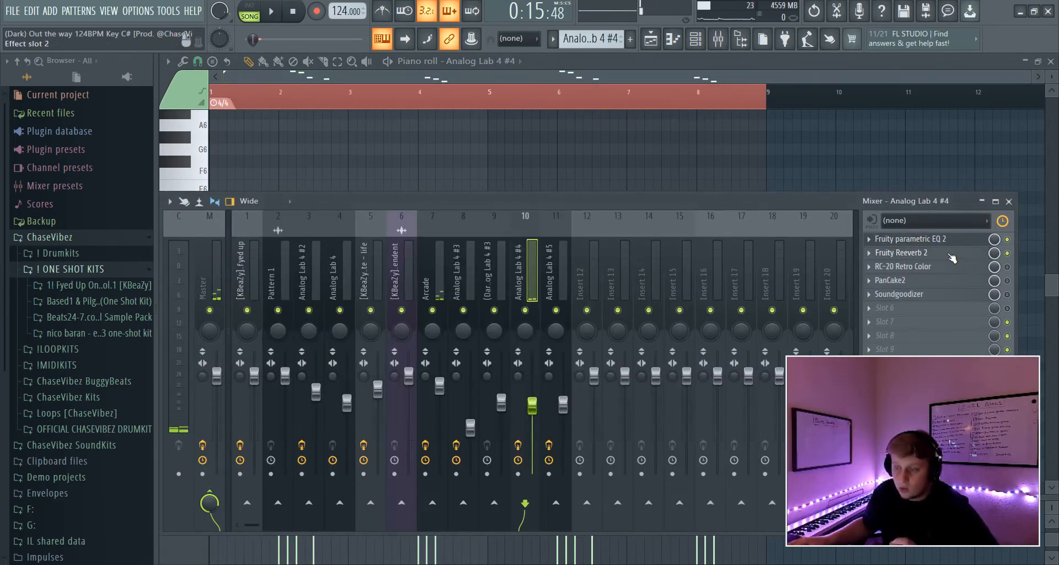
left_click(951, 255)
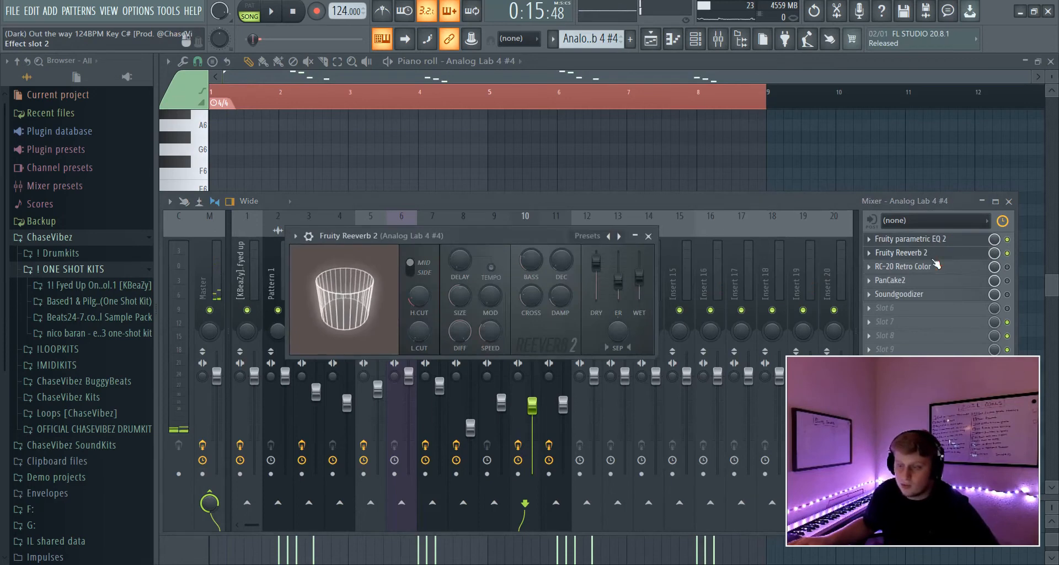
Re-enable RC-20 Retro Color, PanCake2 and Soundgoodizer on the Analog Lab 4 #4 mixer track and view their settings
left_click(1009, 270)
left_click(935, 270)
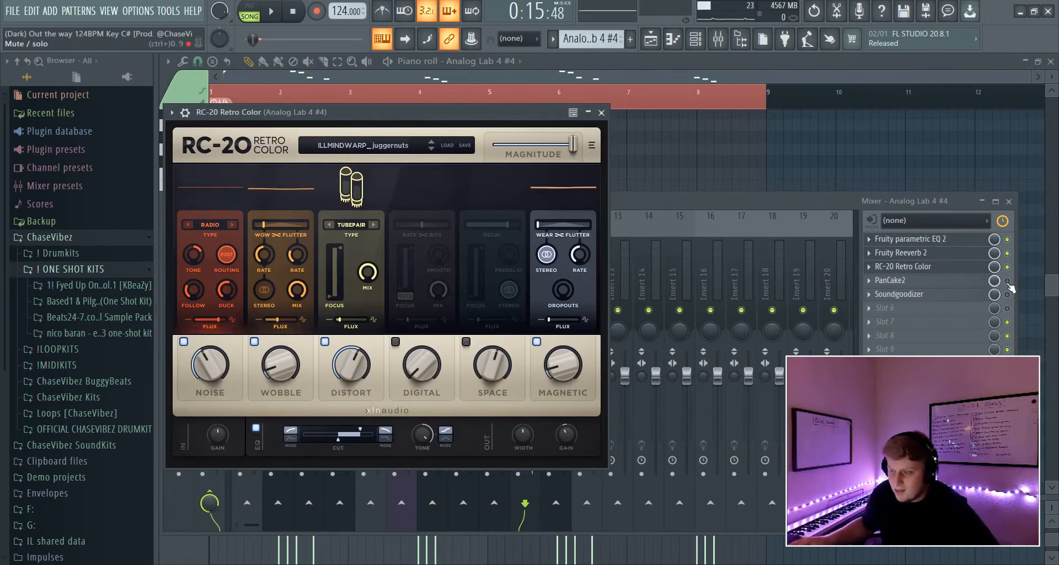
left_click(894, 280)
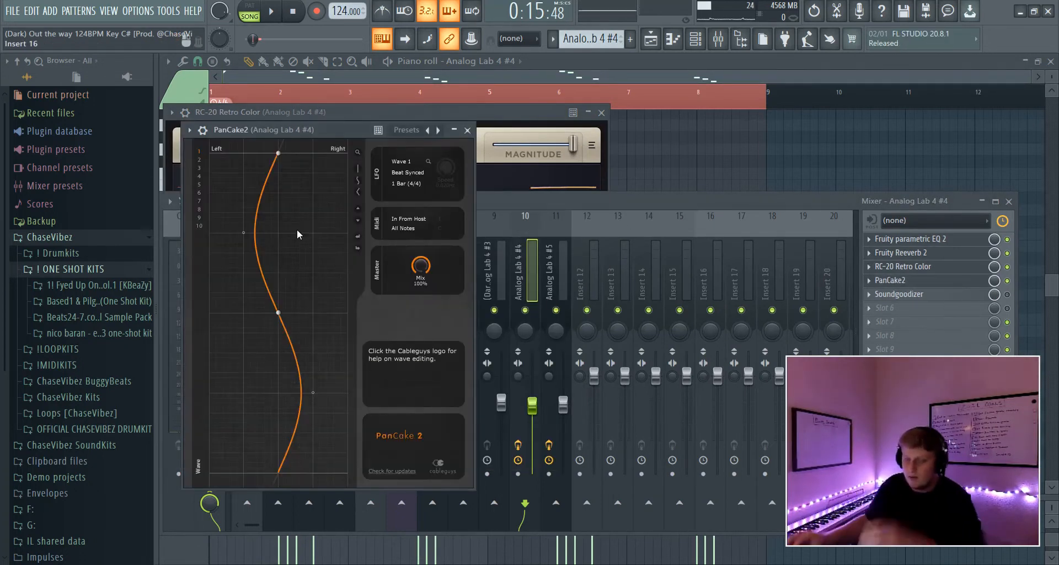
left_click(966, 294)
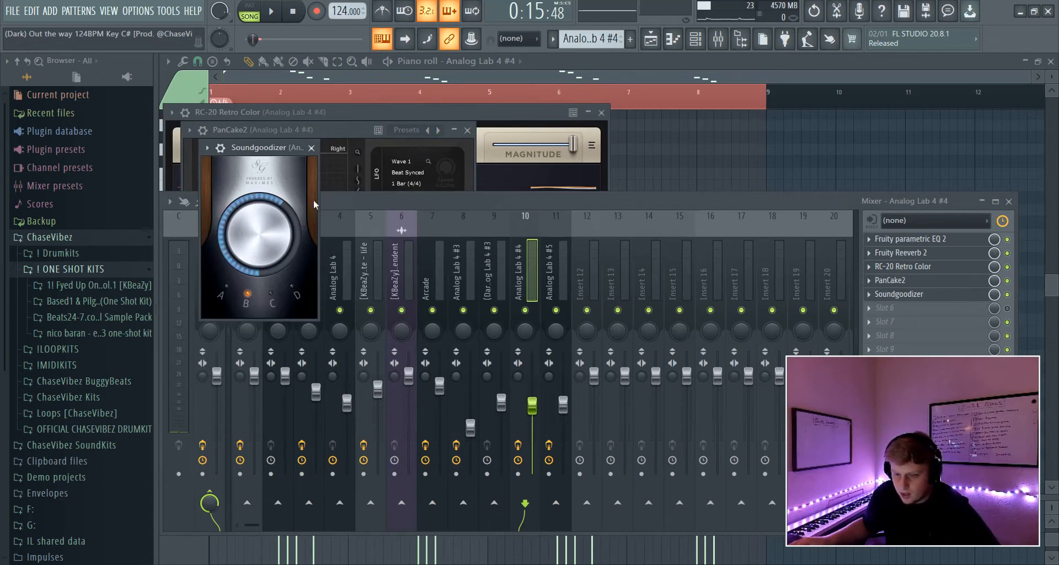
left_click(312, 148)
left_click(702, 153)
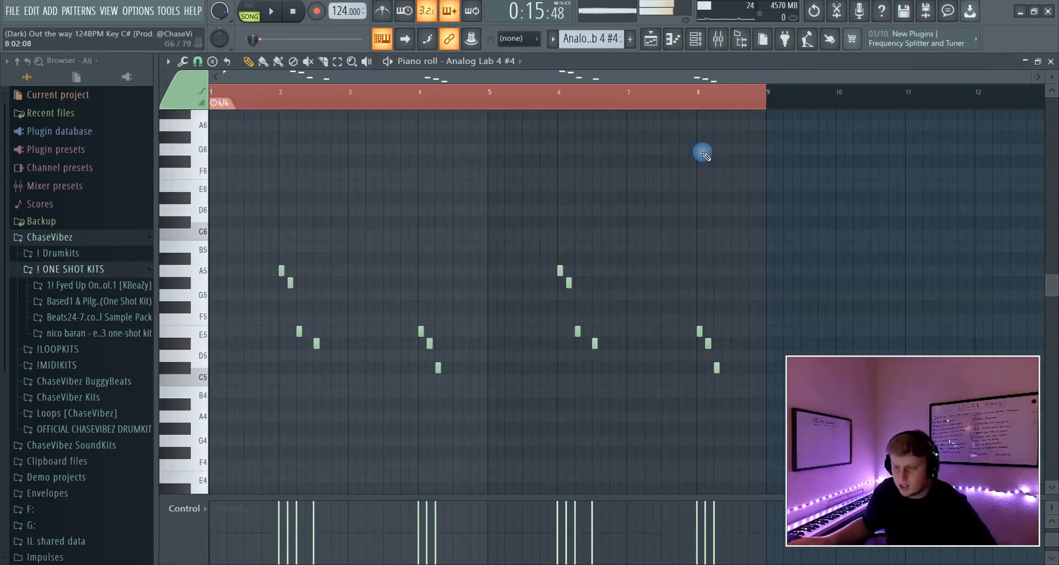
Play the Analog Lab 4 #4 melody with its effects on, and show note velocity below the notes
key("space")
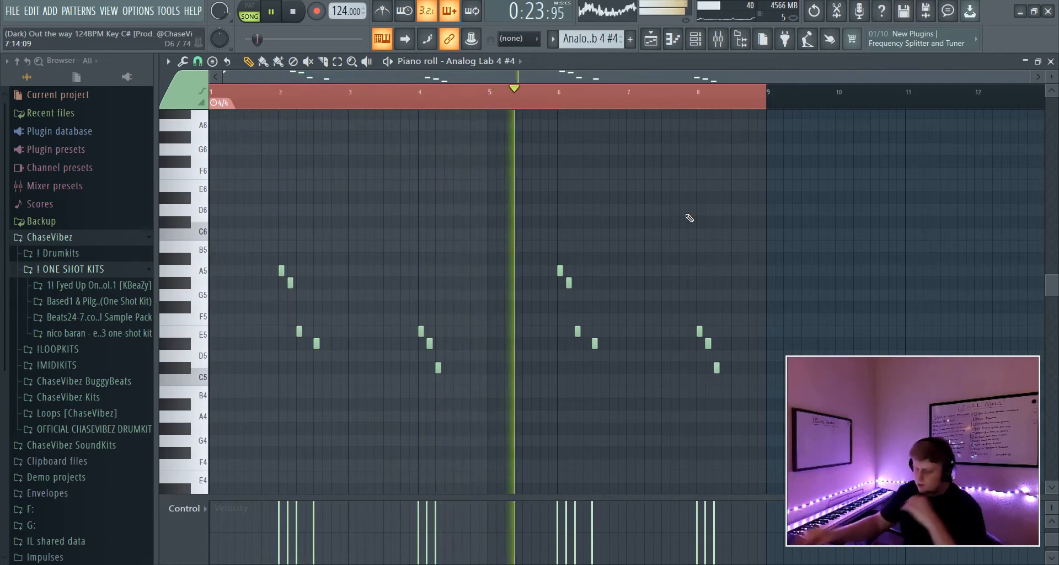
mouse_move(487, 498)
left_mouse_down()
mouse_move(447, 236)
mouse_move(489, 489)
left_mouse_up()
left_click(185, 500)
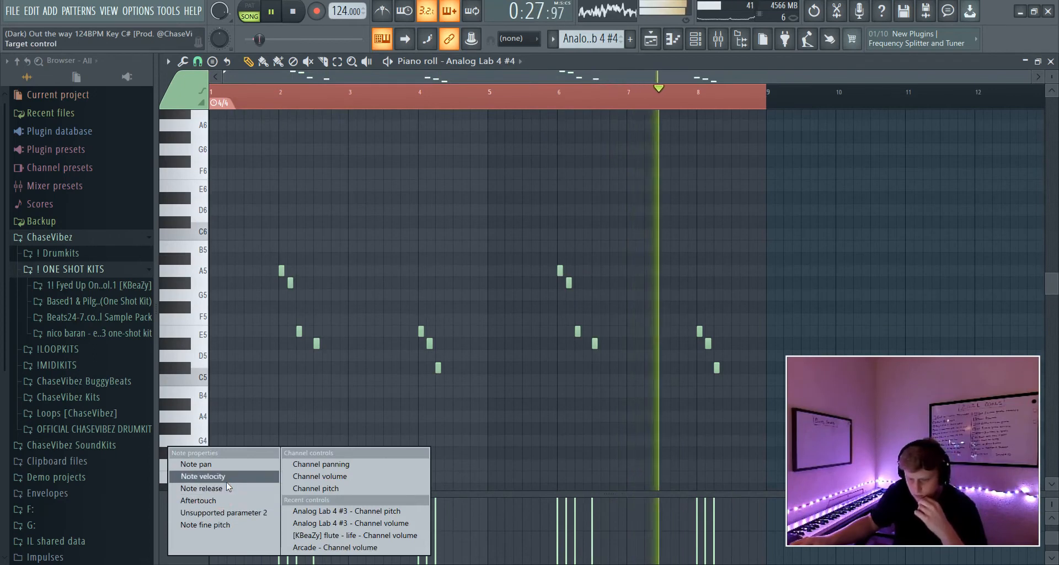
left_click(202, 476)
key("space")
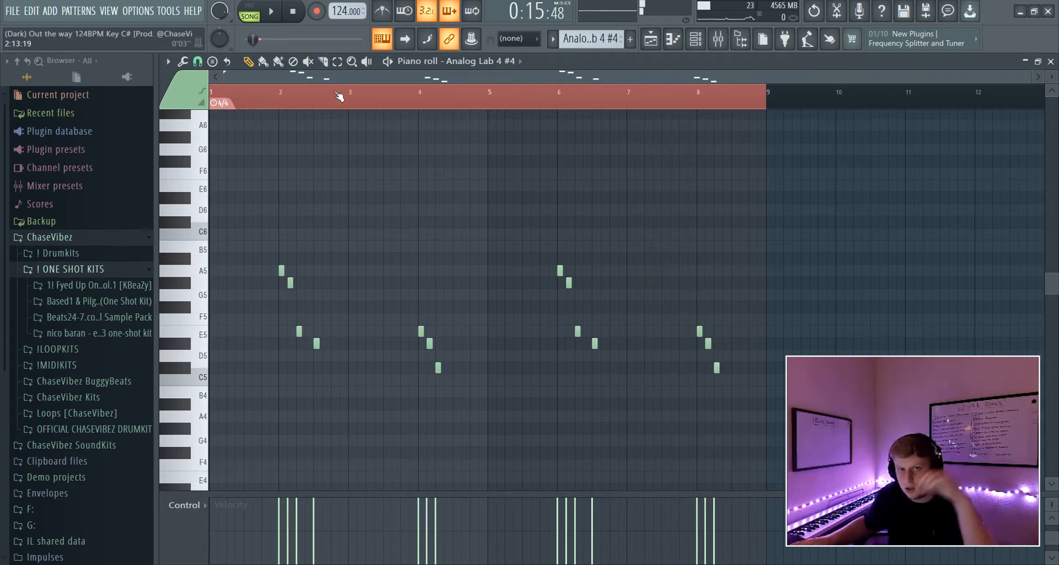
Unmute Track 1 in the arrangement and open the notes of its Analog Lab 4 #5 pattern
left_click(651, 40)
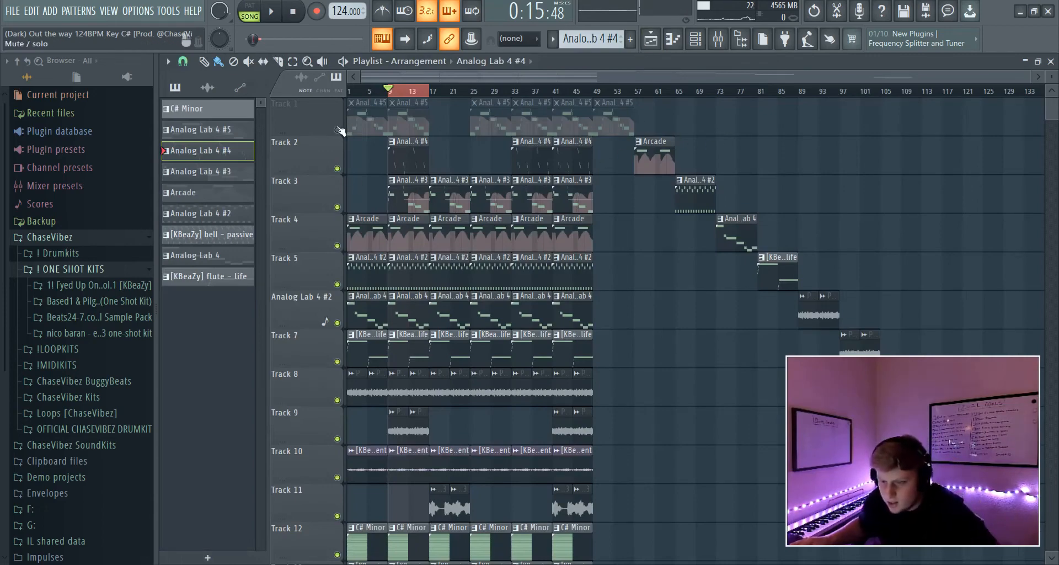
scroll(478, 112, "up", 5)
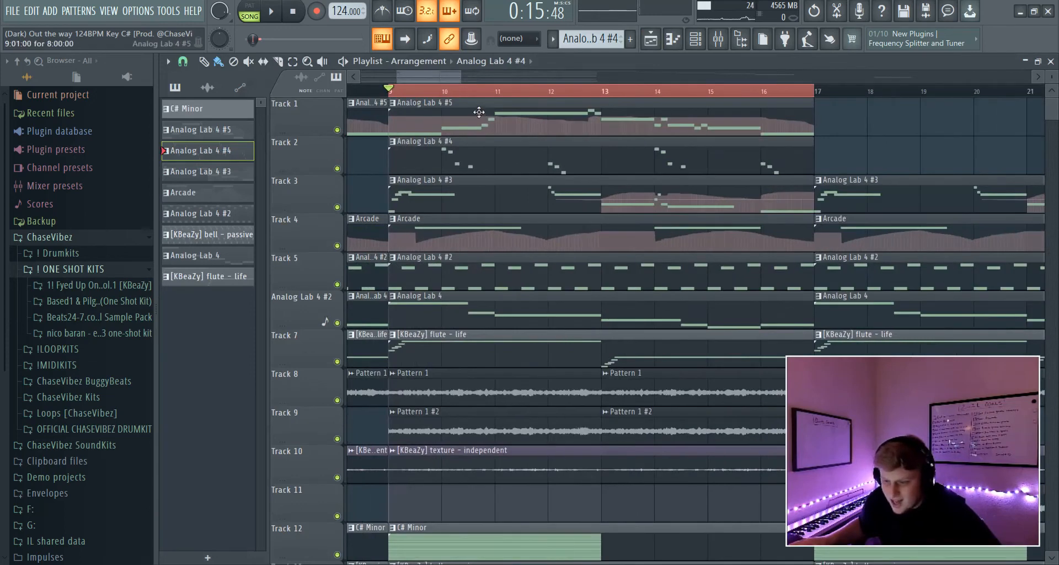
double_click(473, 121)
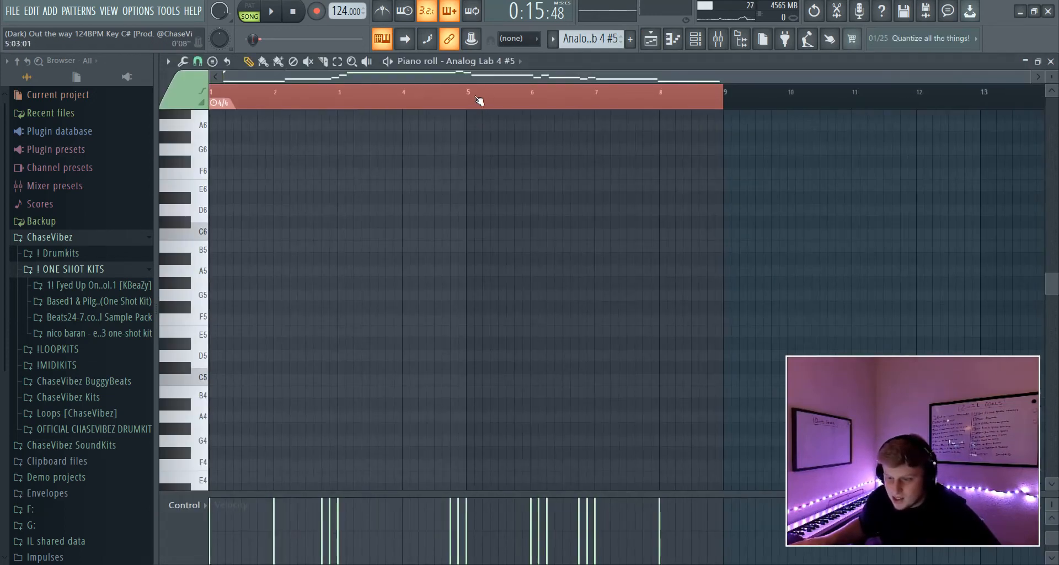
Check the Analog Lab 4 #5 channel and its mixer track, and audition its melody alongside the notes
key("F6")
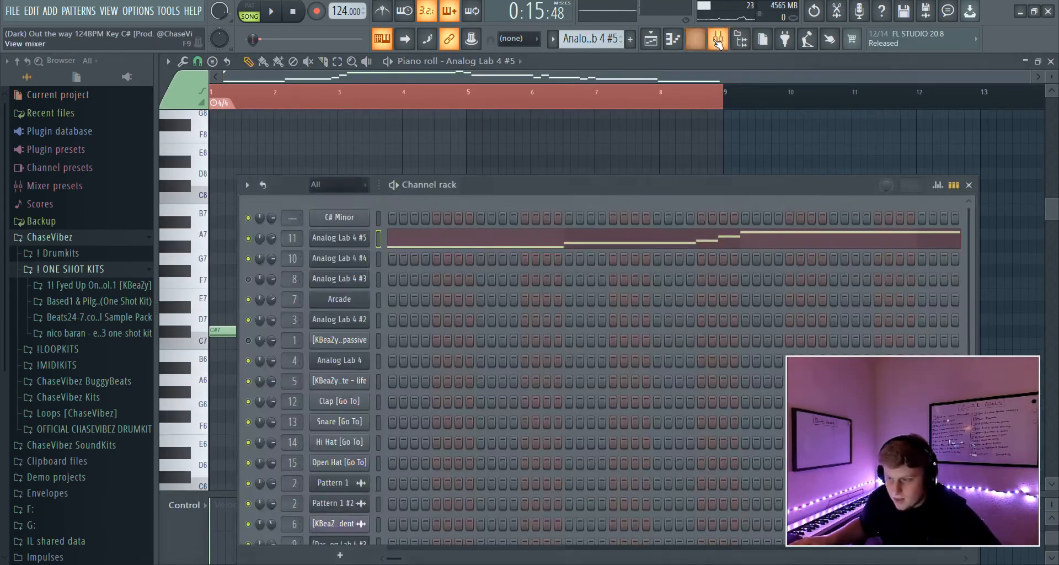
key("F9")
left_click(533, 166)
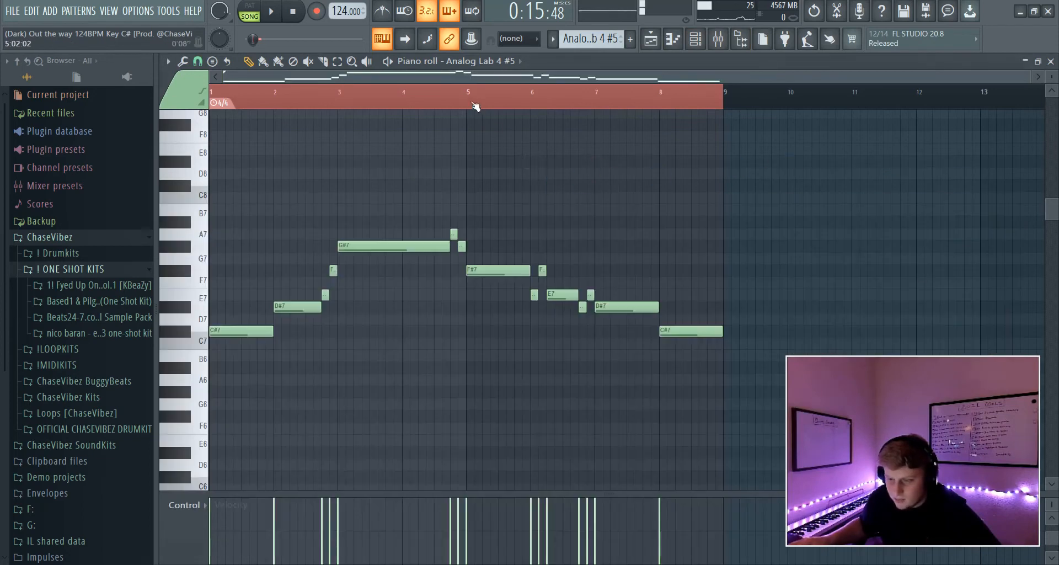
key("space")
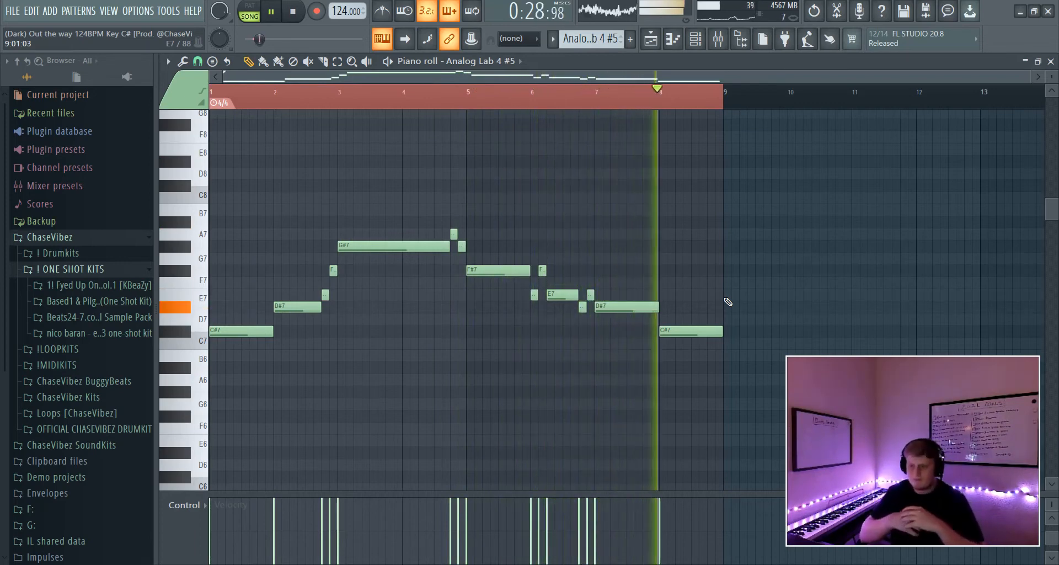
key("space")
View the ValhallaVintageVerb, PanCake2 and FabFilter Pro-Q 3 settings on the Analog Lab 4 #5 mixer track
left_click(718, 39)
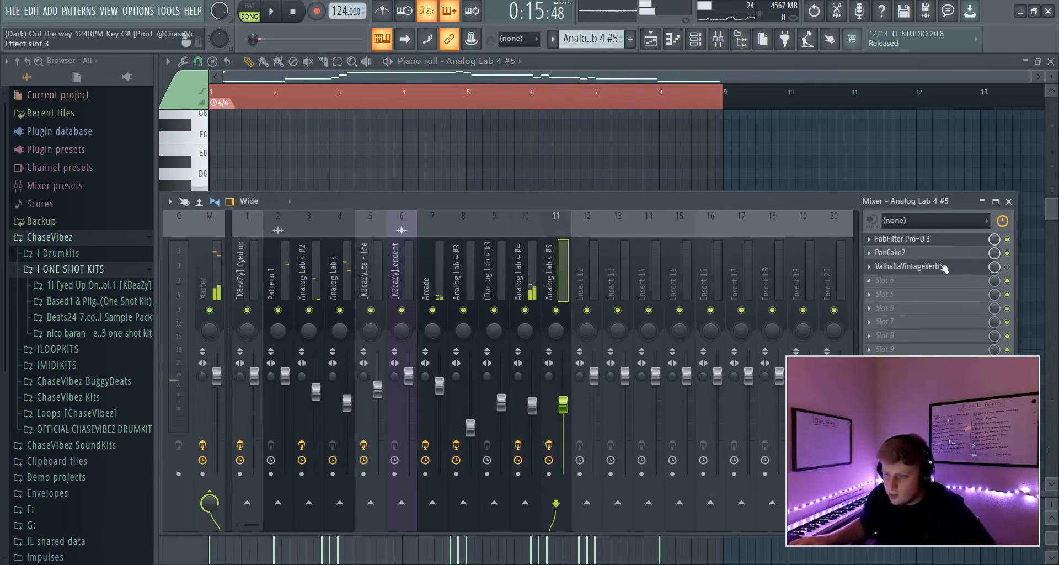
left_click(944, 268)
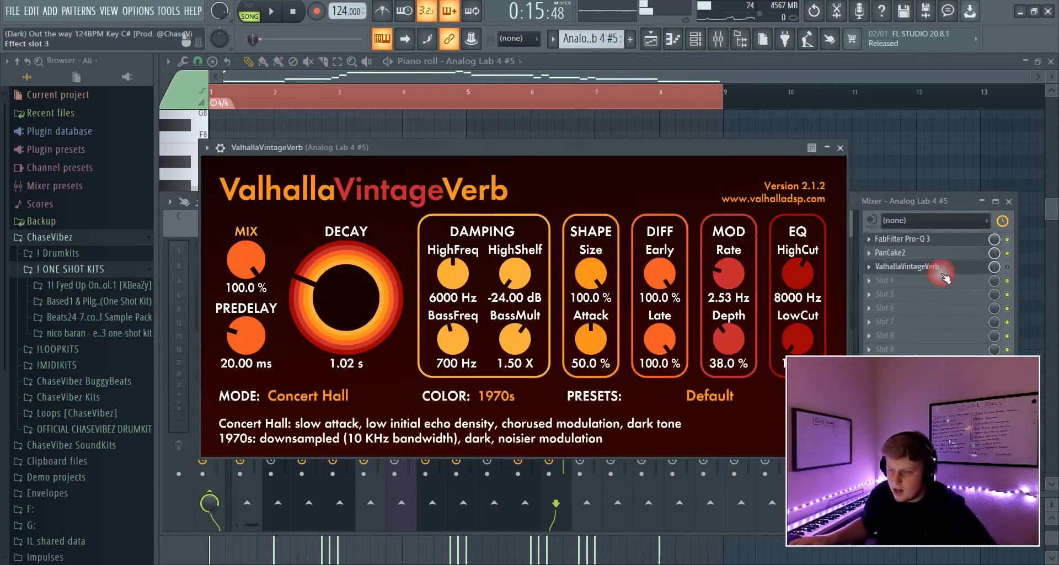
left_click(1008, 268)
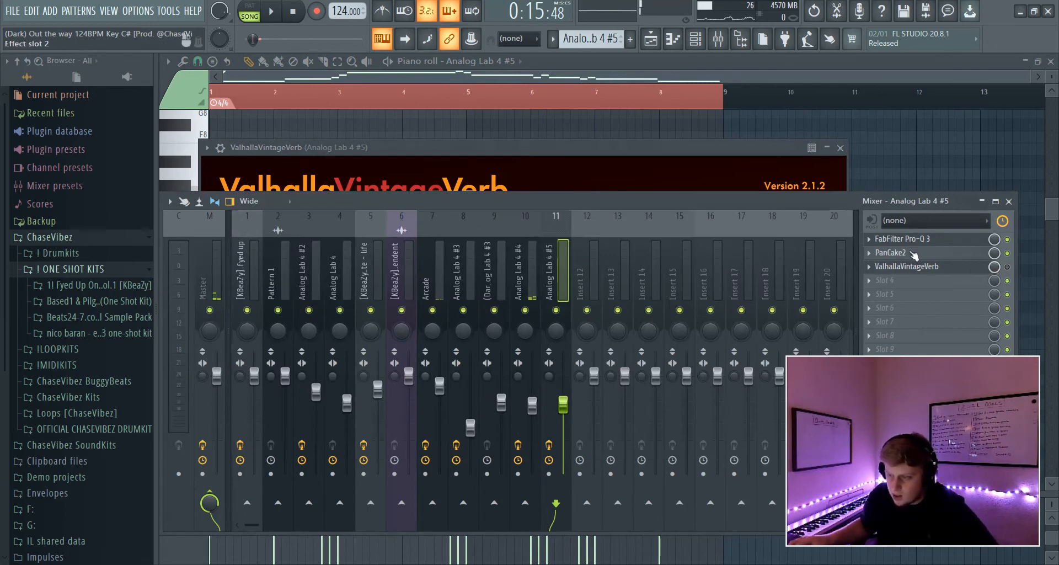
left_click(942, 258)
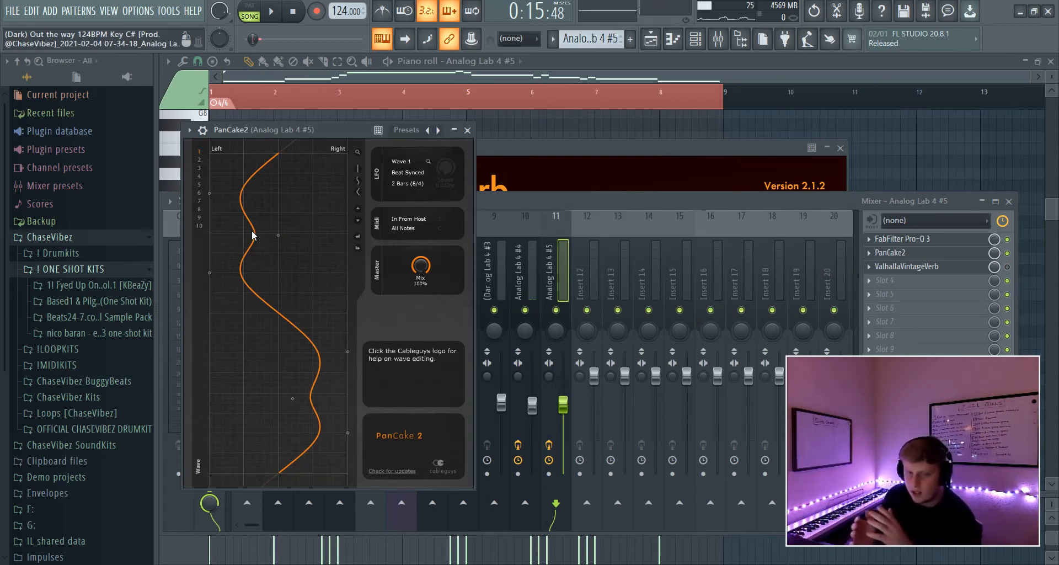
left_click(945, 246)
left_click(941, 238)
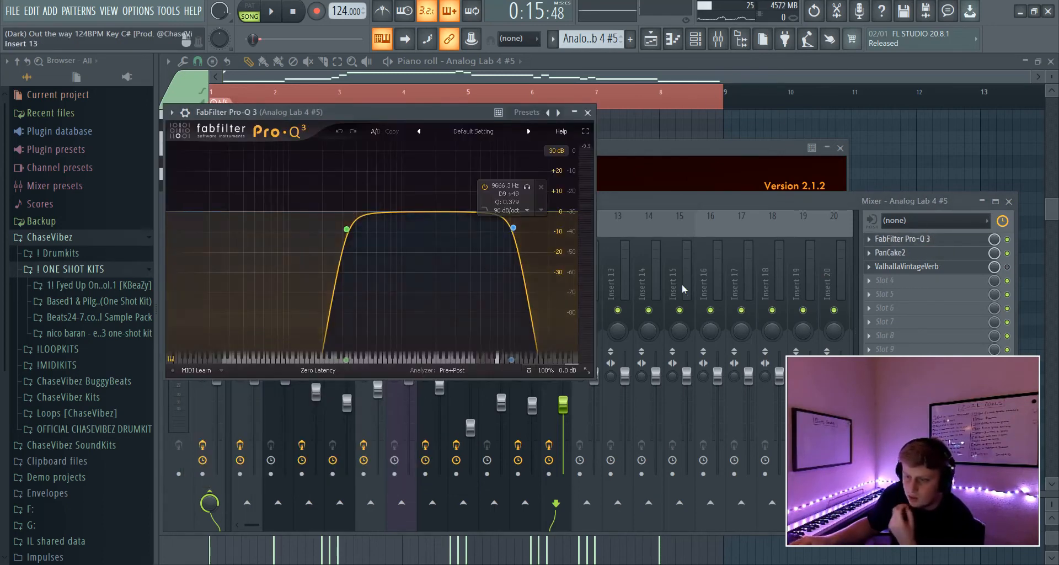
left_click(588, 113)
Clear the time selection in the arrangement and return the song position to bar 1
left_click(651, 39)
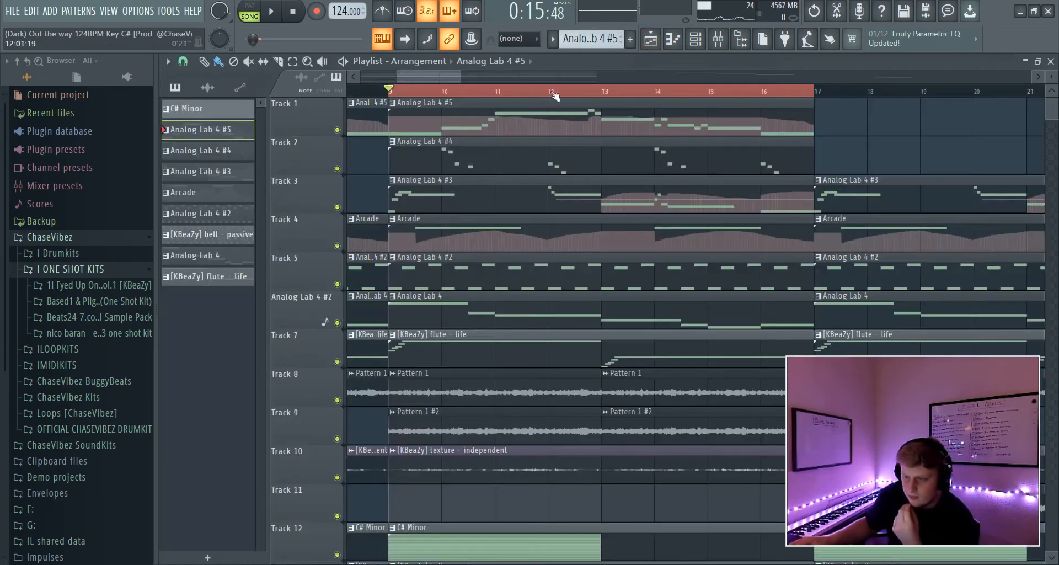
scroll(510, 91, "down", 3)
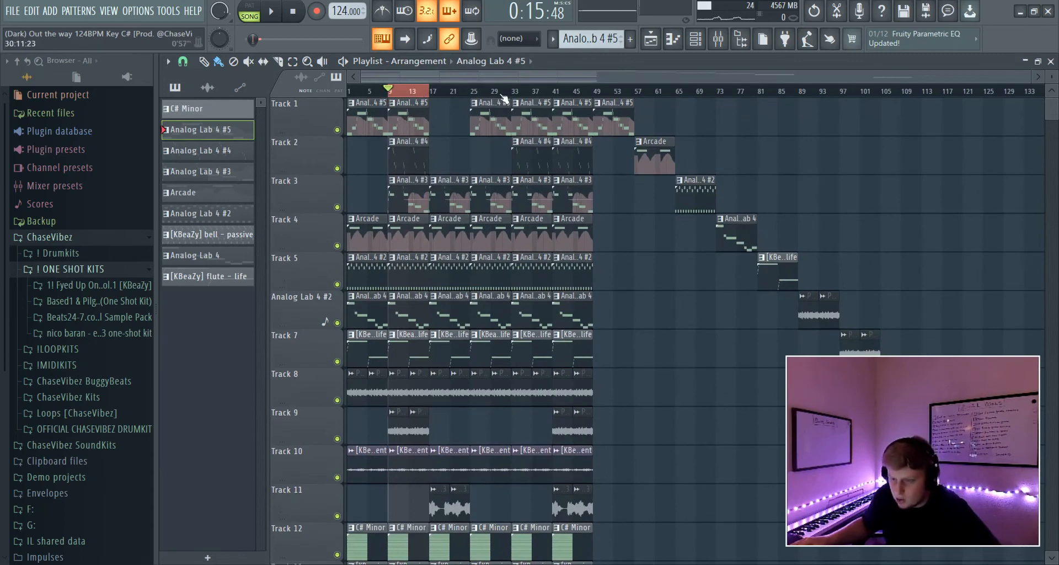
left_click_drag(579, 112, 563, 543)
scroll(584, 408, "up", 3)
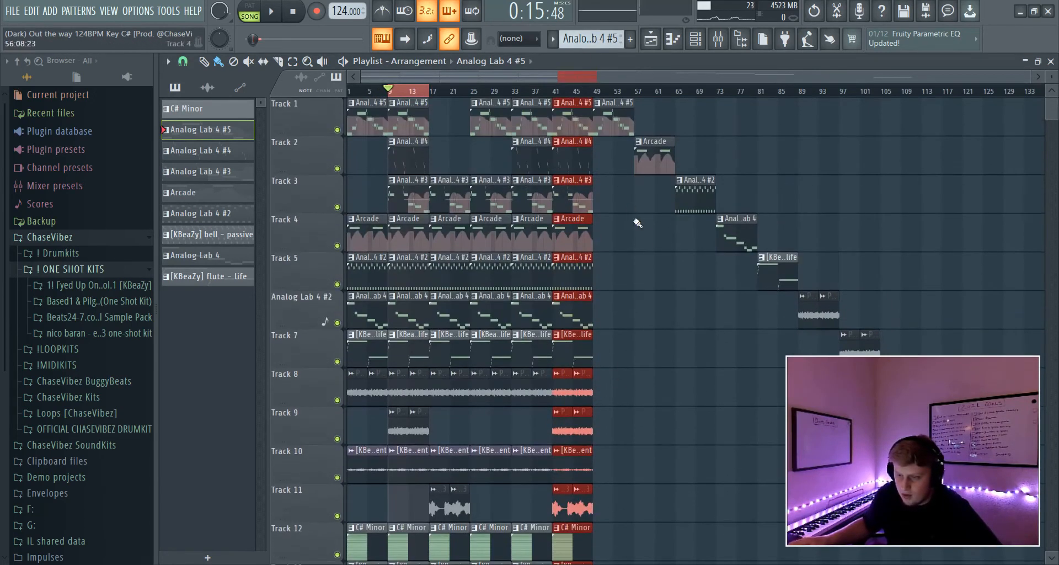
left_click(630, 100)
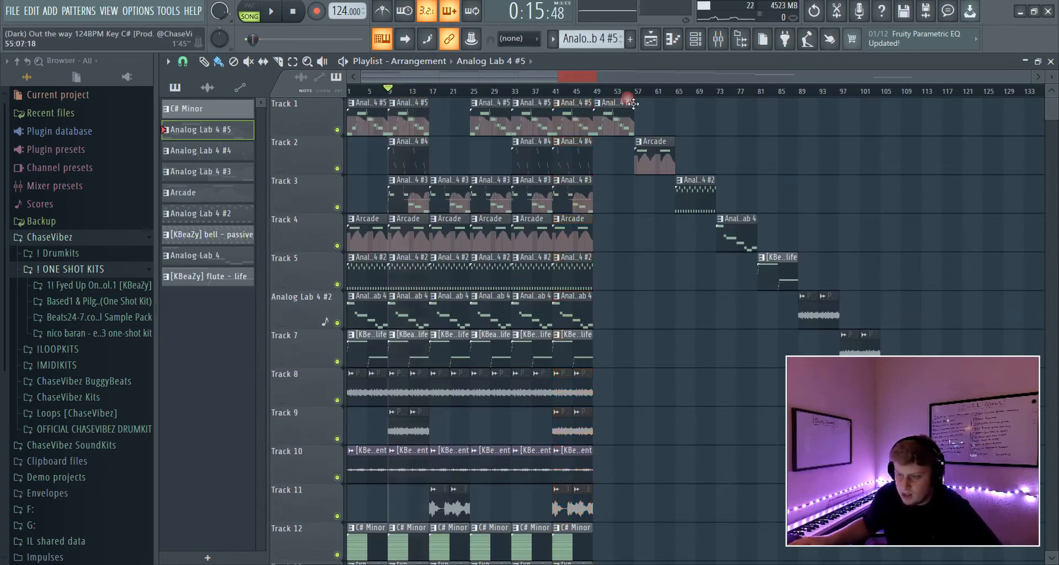
left_click_drag(598, 93, 347, 105)
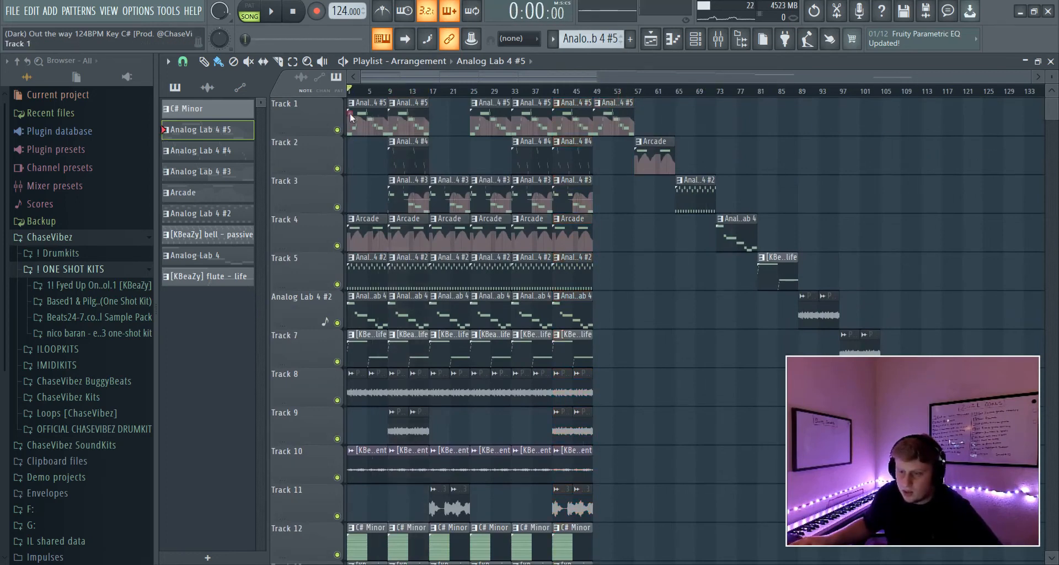
Look over the complete arrangement with all 13 tracks in view
scroll(496, 320, "down", 2)
scroll(456, 362, "up", 2)
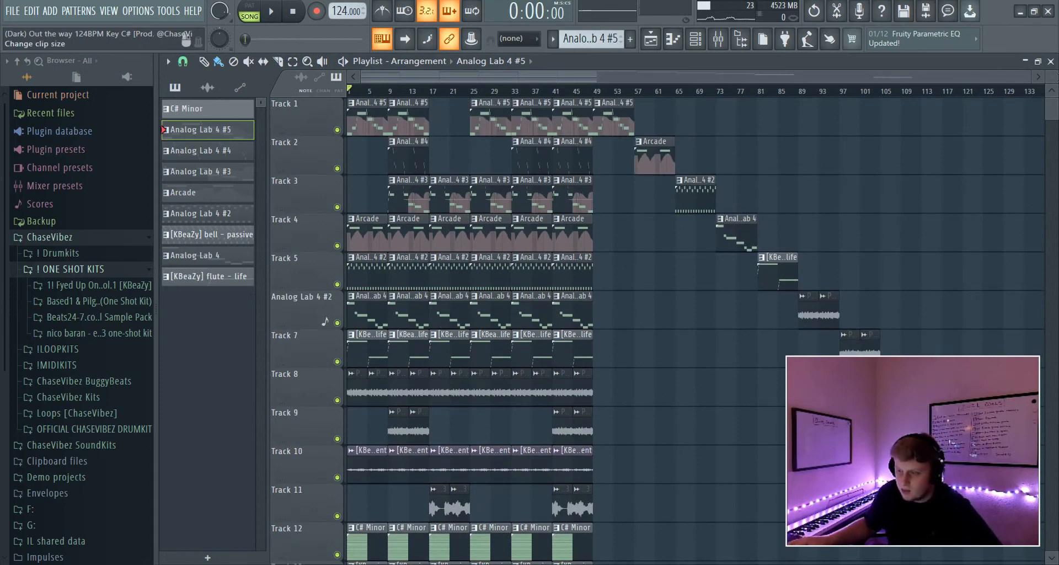
scroll(870, 131, "down", 3)
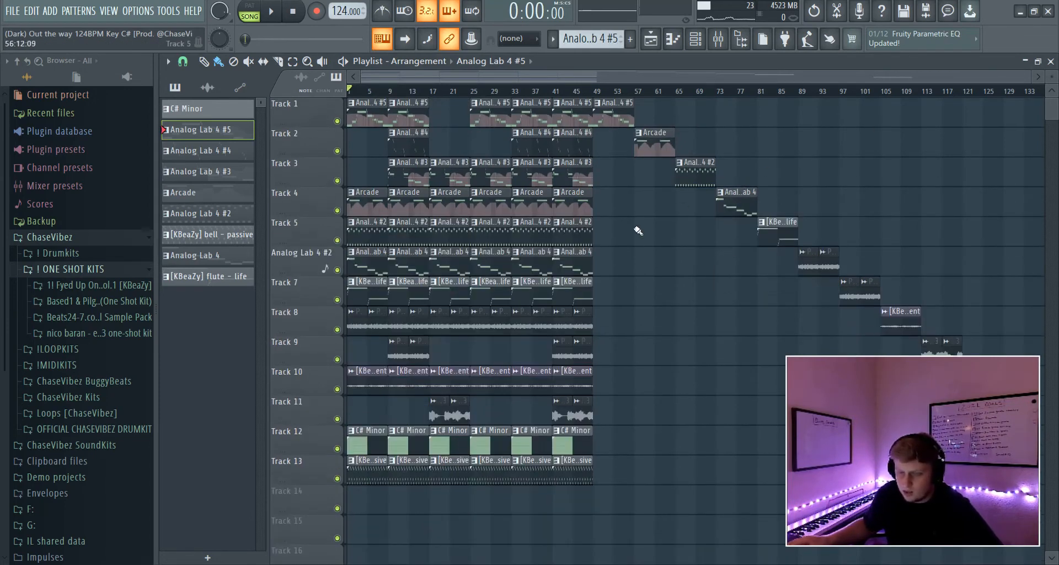
scroll(455, 92, "up", 1)
scroll(455, 93, "down", 1)
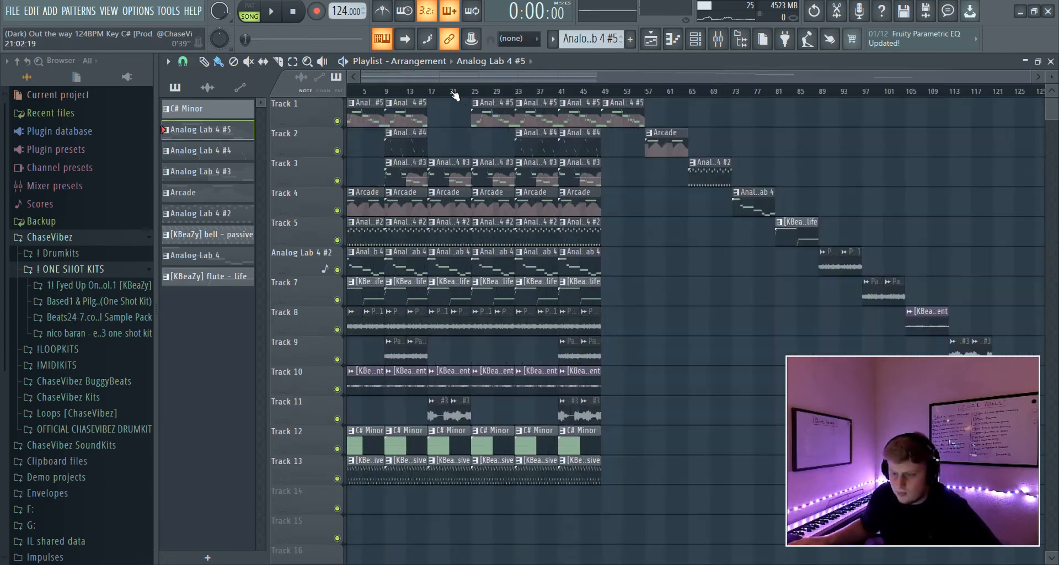
left_click_drag(454, 93, 261, 126)
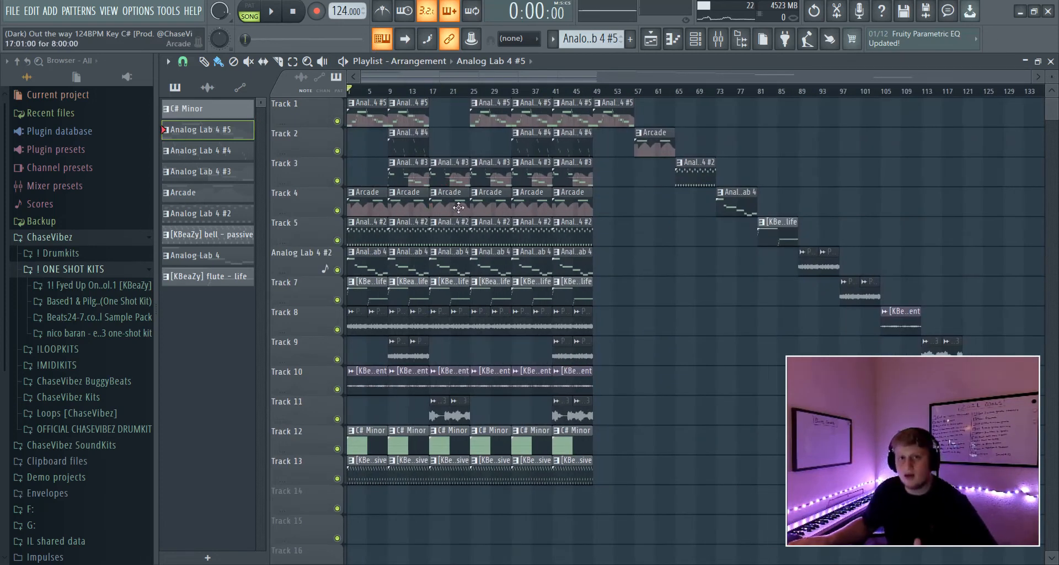